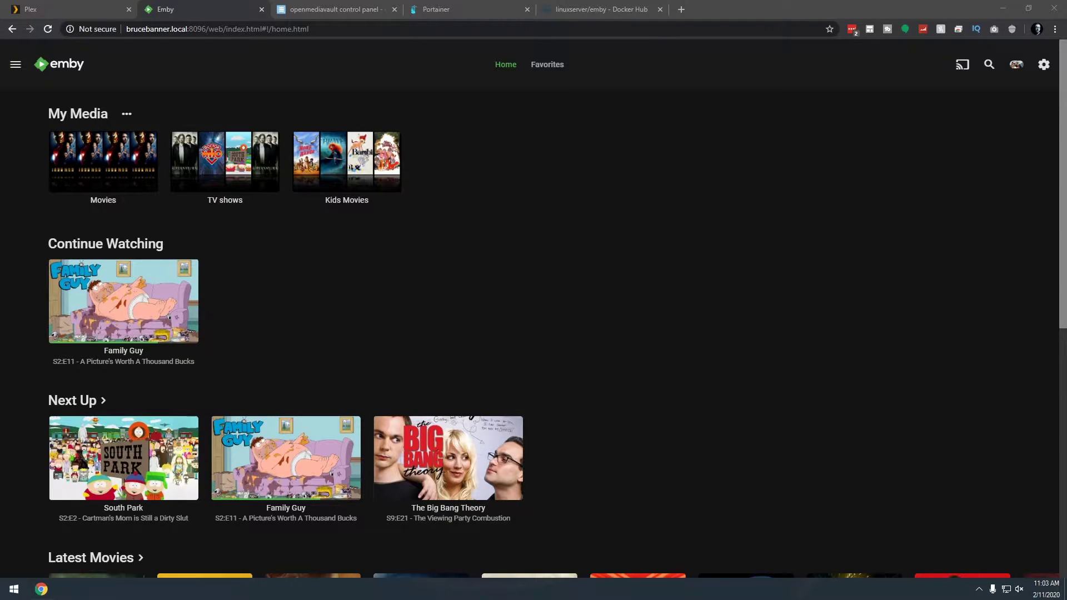
# After comparing the Plex and Emby pages, view OpenMediaVault's SMB/CIFS Shares list
pyautogui.click(63, 6)
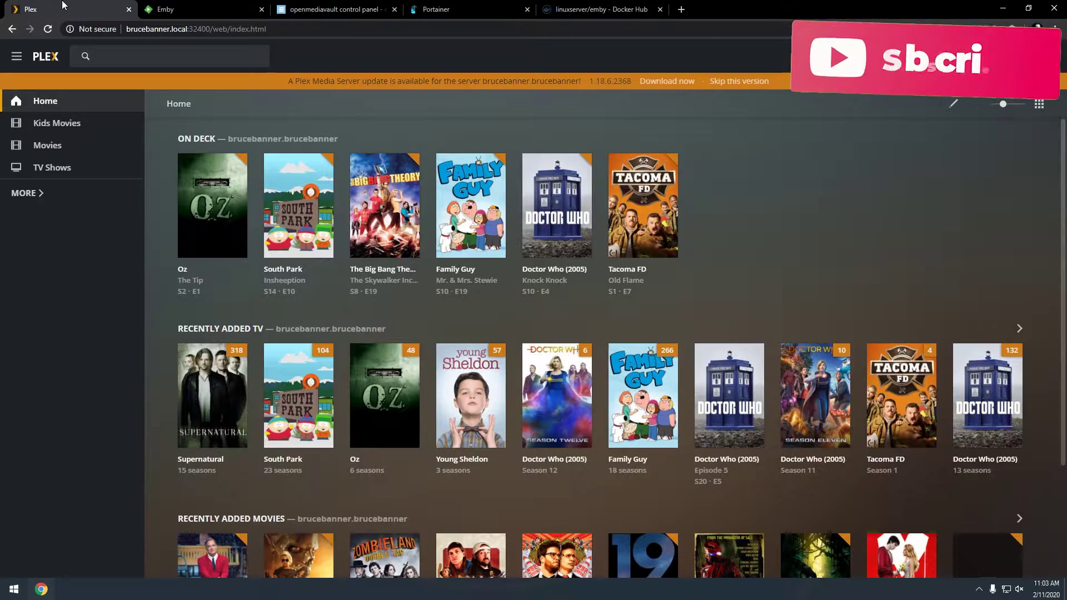
pyautogui.click(160, 6)
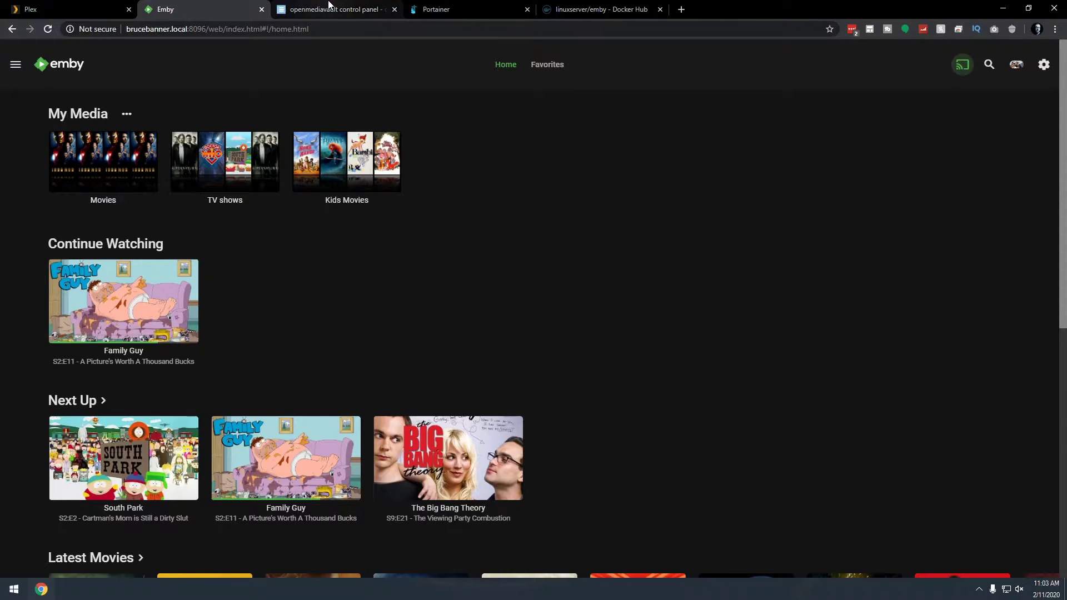
pyautogui.click(451, 7)
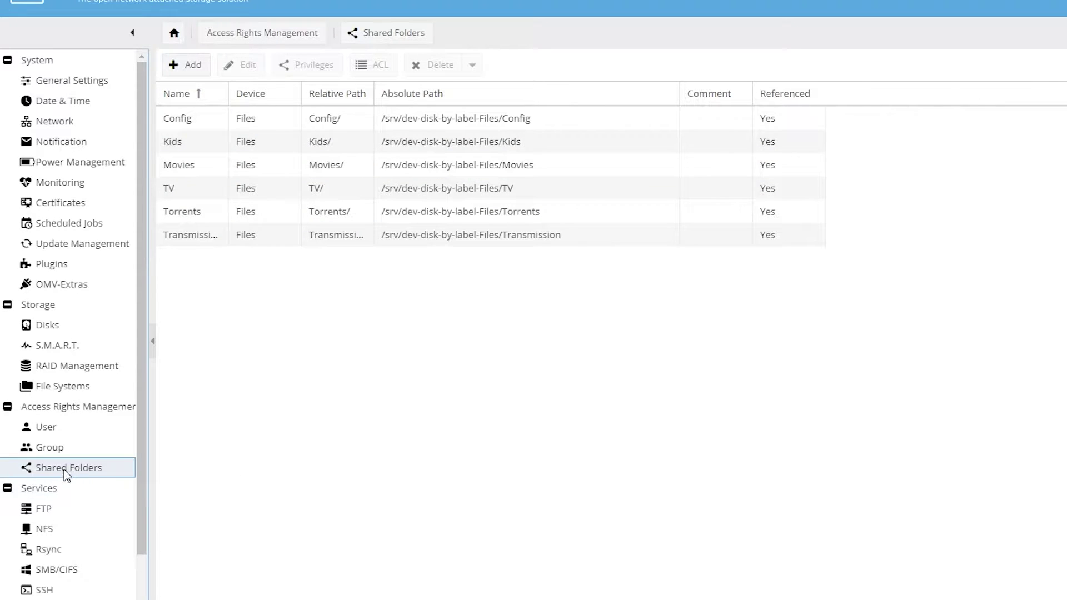
pyautogui.click(39, 570)
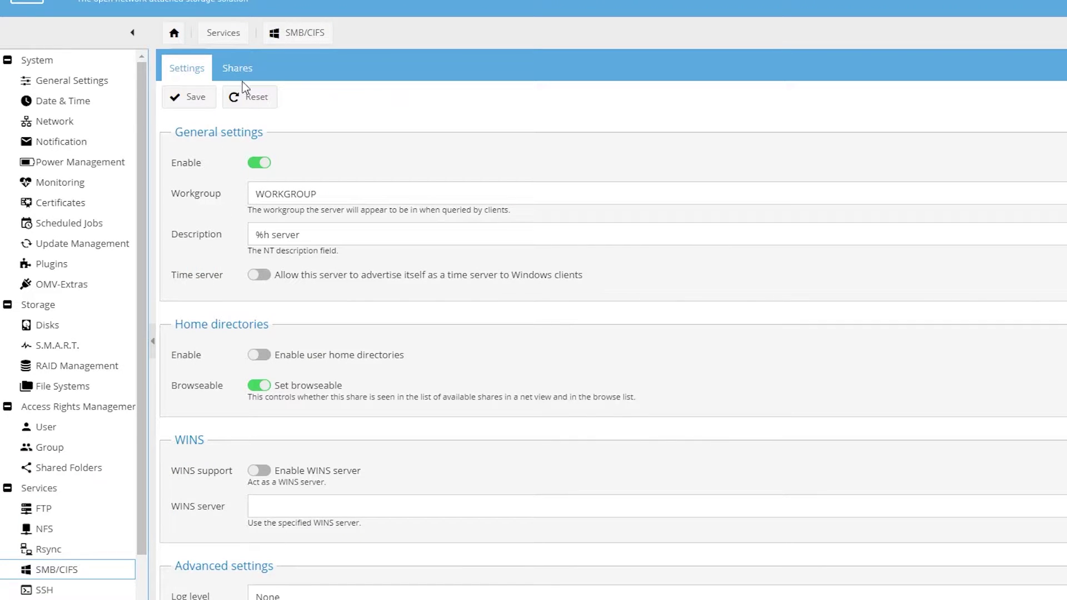
pyautogui.click(242, 77)
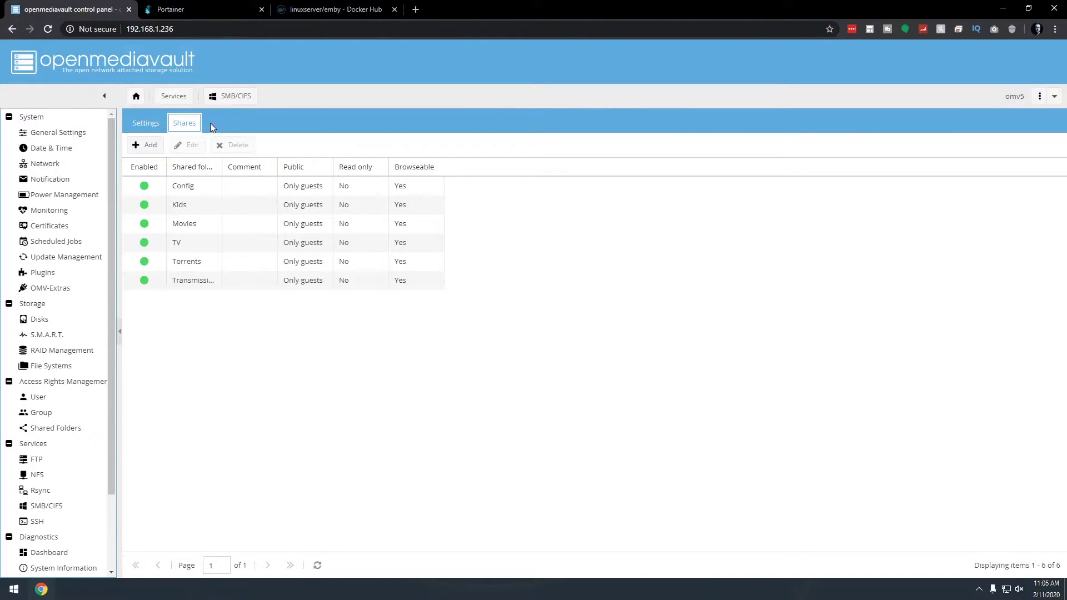
# Start a new stack on Portainer's local Docker endpoint via Stacks > Add stack
pyautogui.click(187, 5)
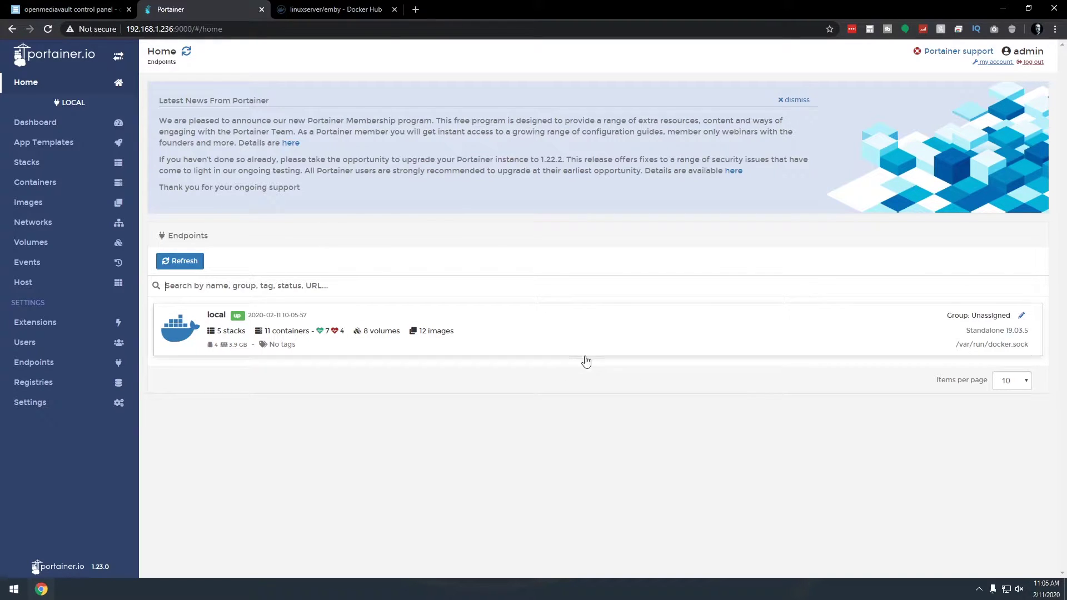
pyautogui.click(499, 337)
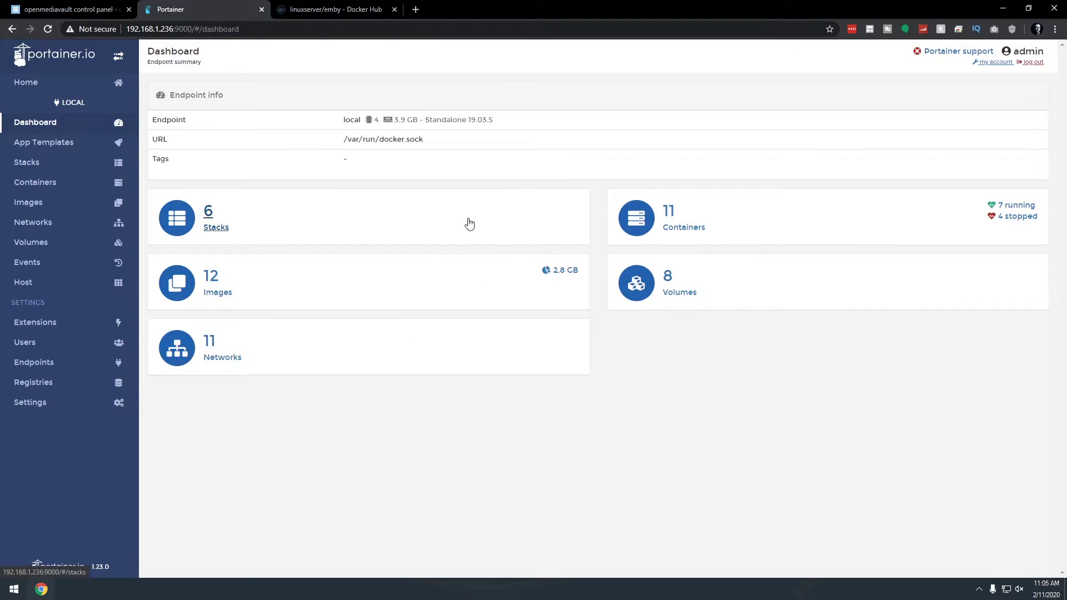
pyautogui.click(42, 166)
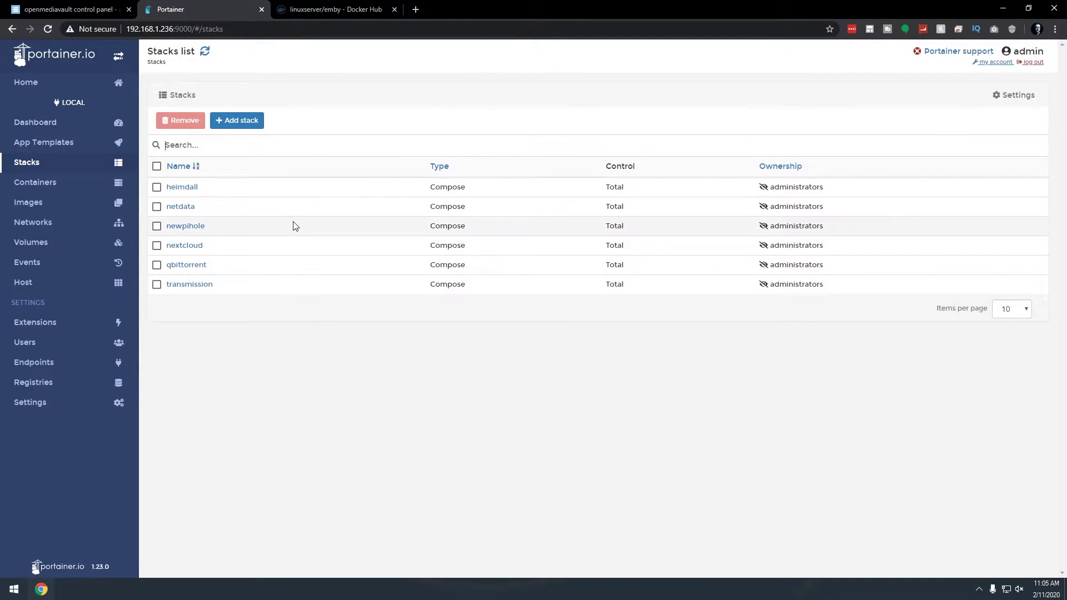
pyautogui.click(232, 122)
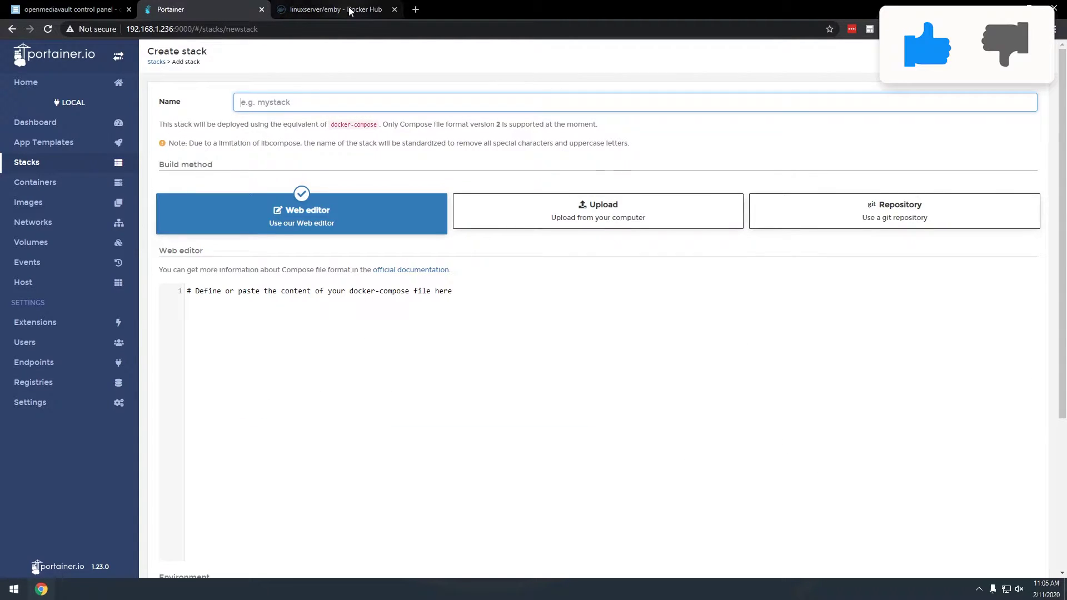
# Copy the linuxserver/emby docker-compose example from Docker Hub into Portainer's web editor
pyautogui.click(314, 10)
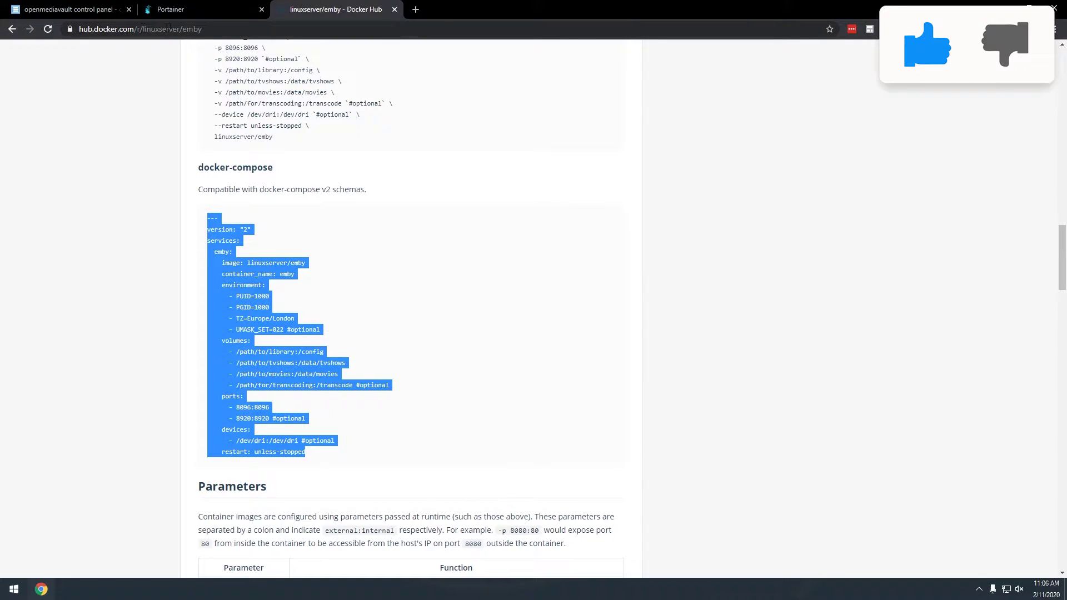
pyautogui.scroll(20, 215, 281)
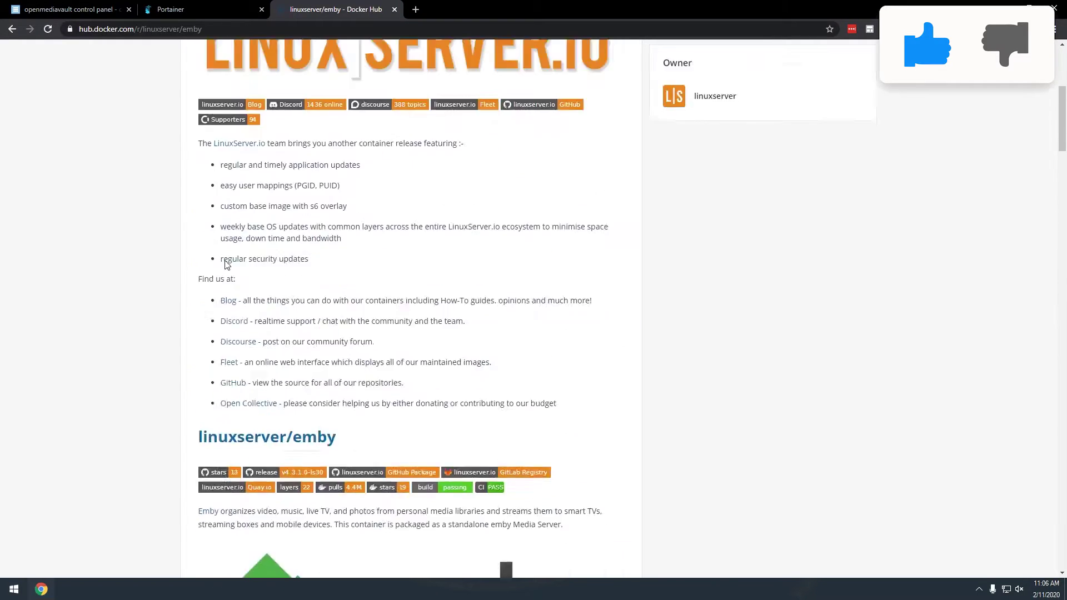
pyautogui.scroll(-20, 159, 278)
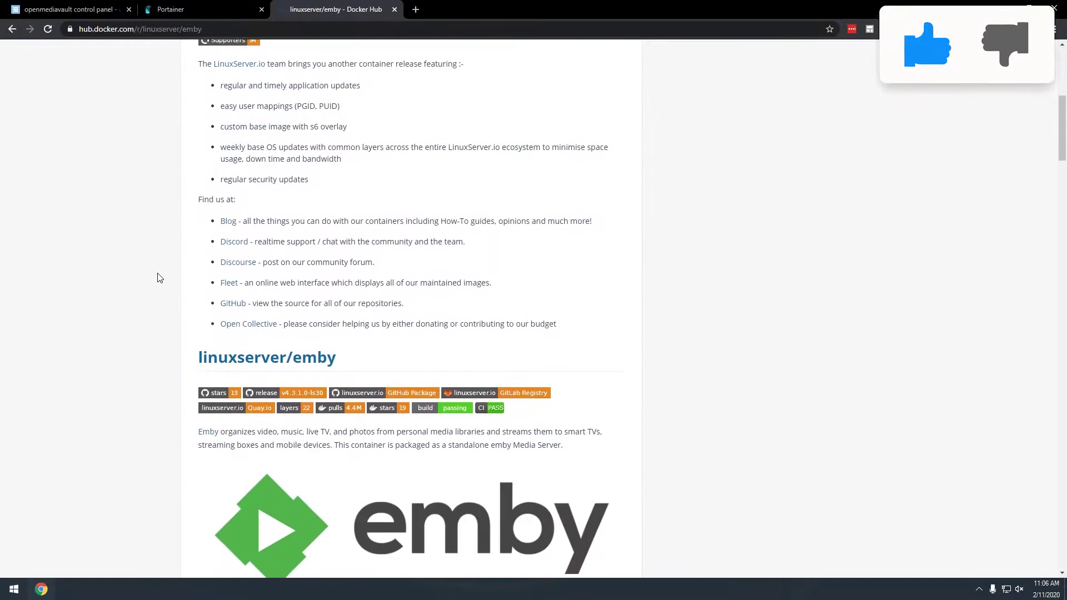
pyautogui.scroll(-6, 160, 278)
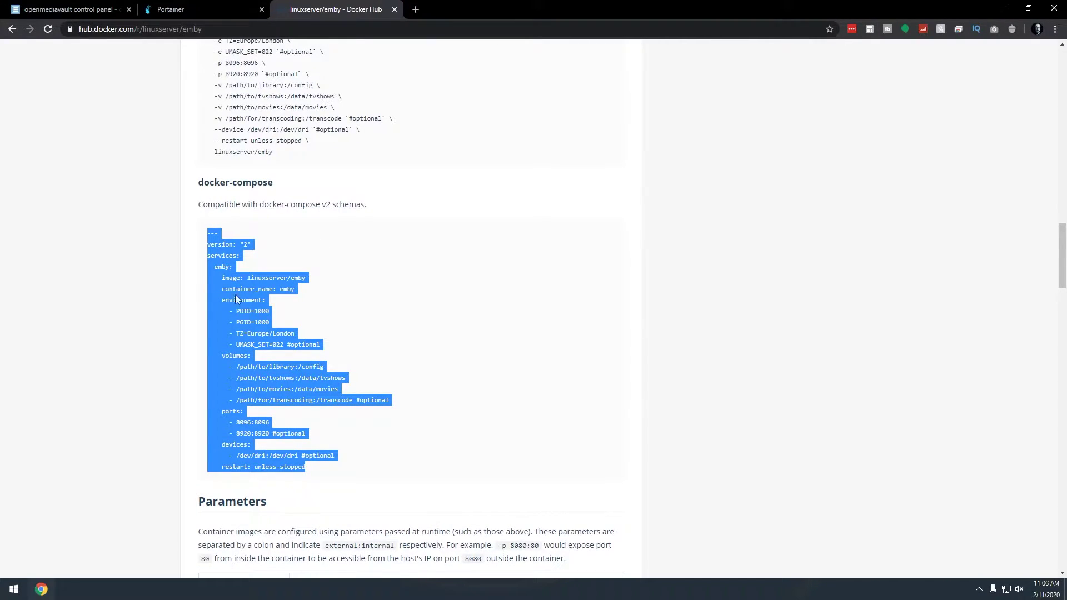
pyautogui.click(212, 239)
pyautogui.moveTo(211, 236); pyautogui.dragTo(329, 481)
pyautogui.rightClick(282, 459)
pyautogui.click(300, 465)
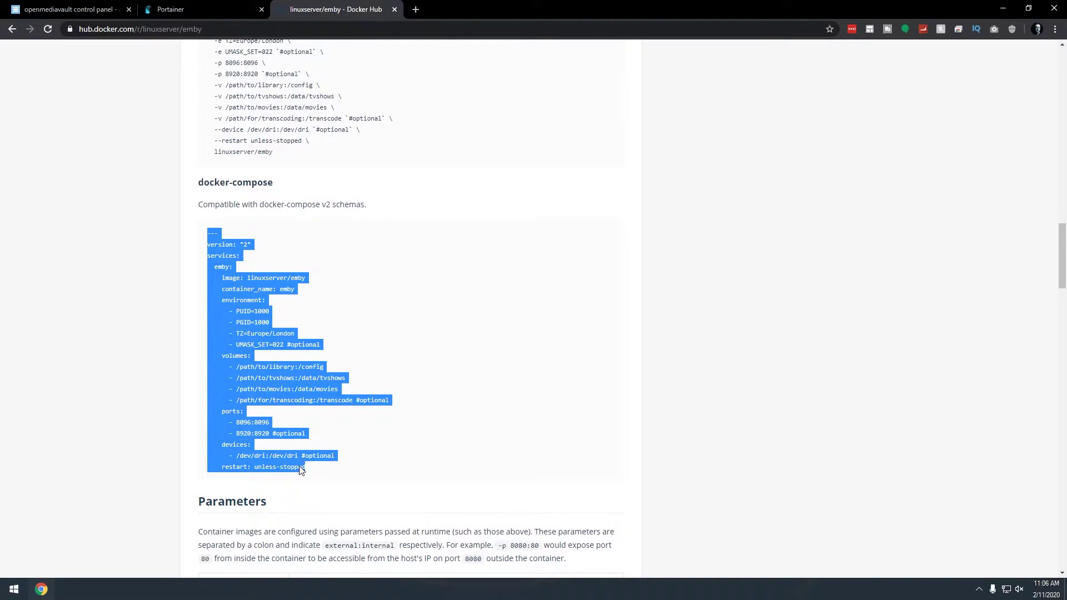
pyautogui.click(202, 7)
pyautogui.hotkey('ctrl', 'v')
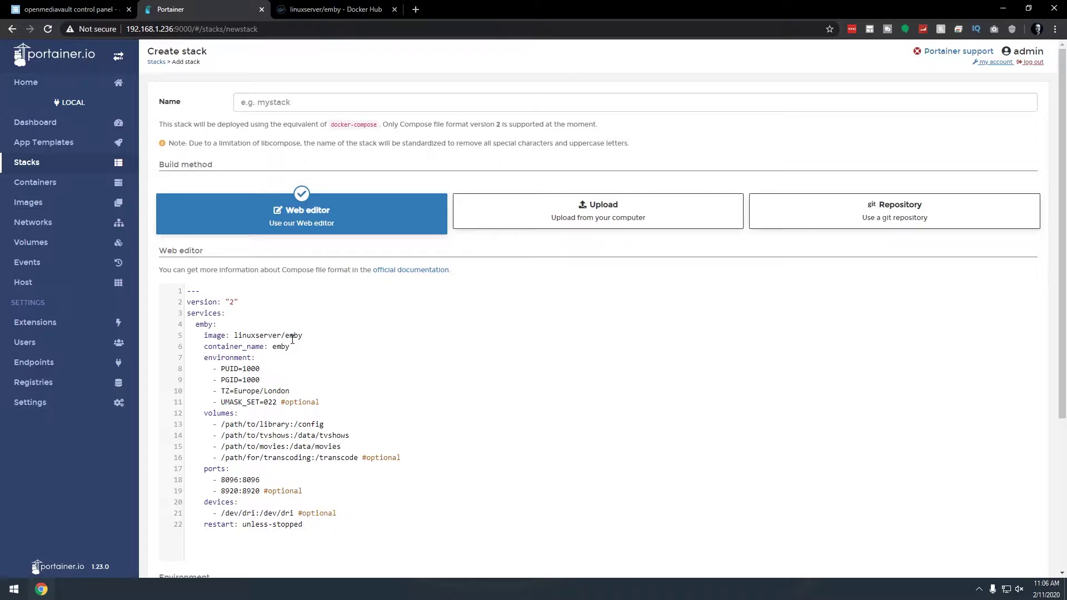
# Name the stack 'emby' by copying the image name from line 5
pyautogui.doubleClick(293, 337)
pyautogui.click(265, 103)
pyautogui.hotkey('ctrl', 'v')
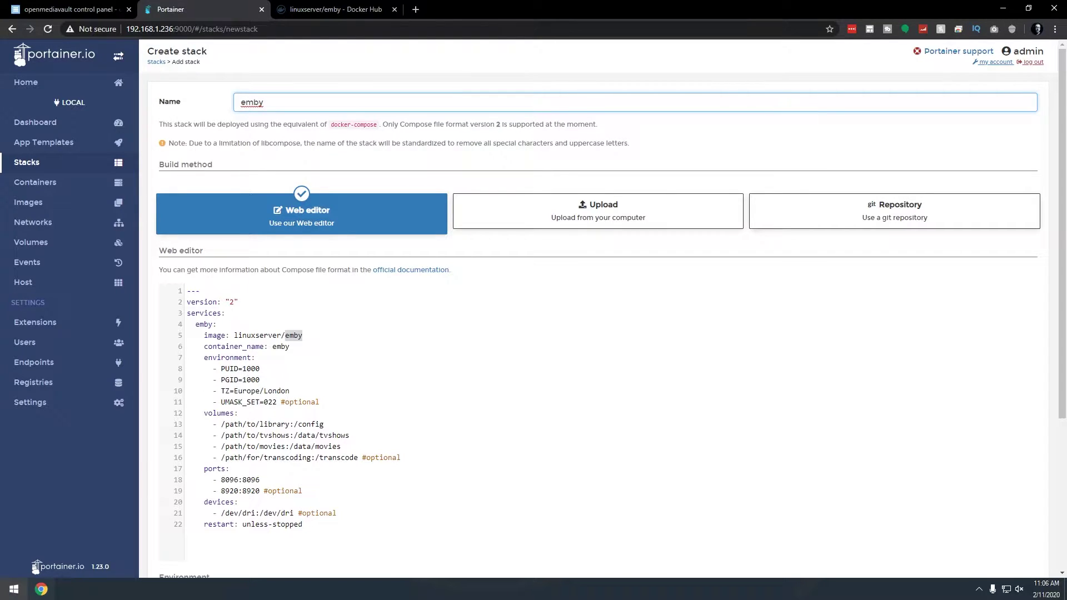
# Launch the PuTTY SSH client from the Start menu
pyautogui.click(2, 595)
pyautogui.click(1, 595)
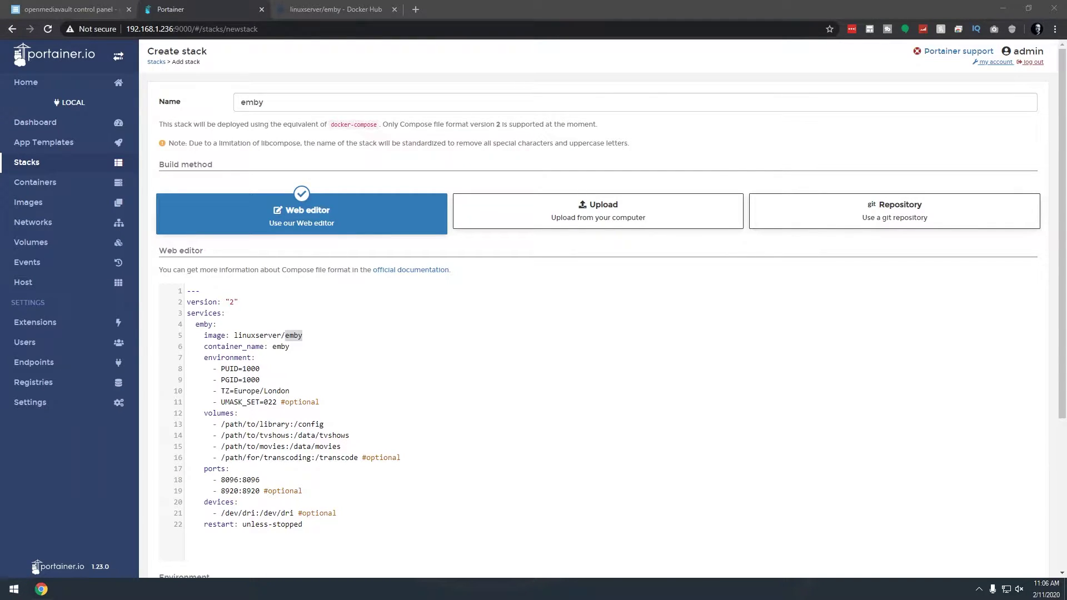
pyautogui.moveTo(519, 159); pyautogui.dragTo(525, 167)
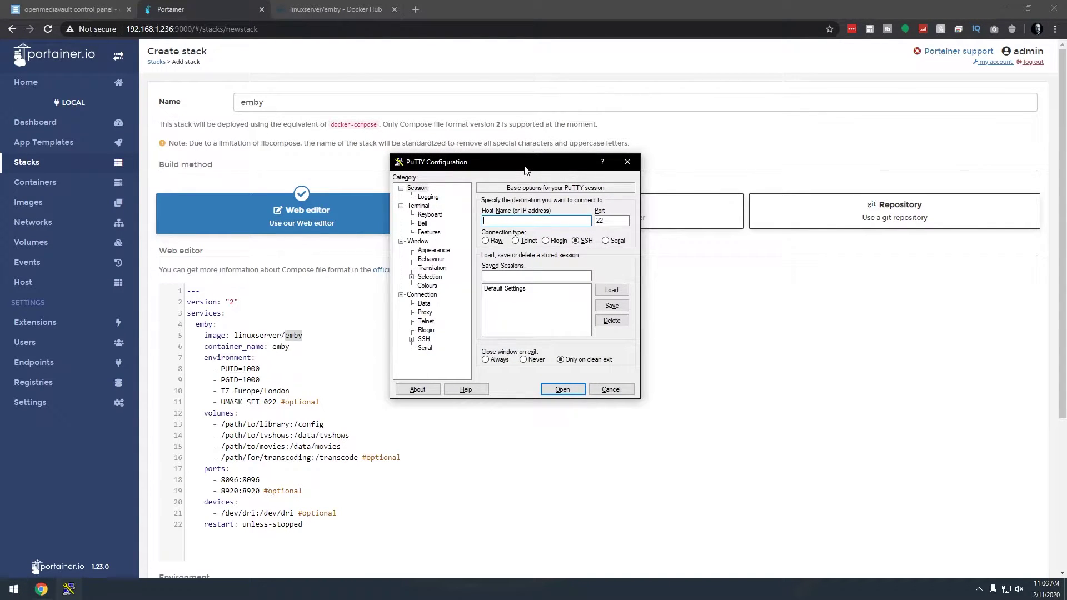
# SSH into 192.168.1.236 as root and run 'id admin', showing uid 998, gid 100
pyautogui.write('192.168.1.236')
pyautogui.click(563, 390)
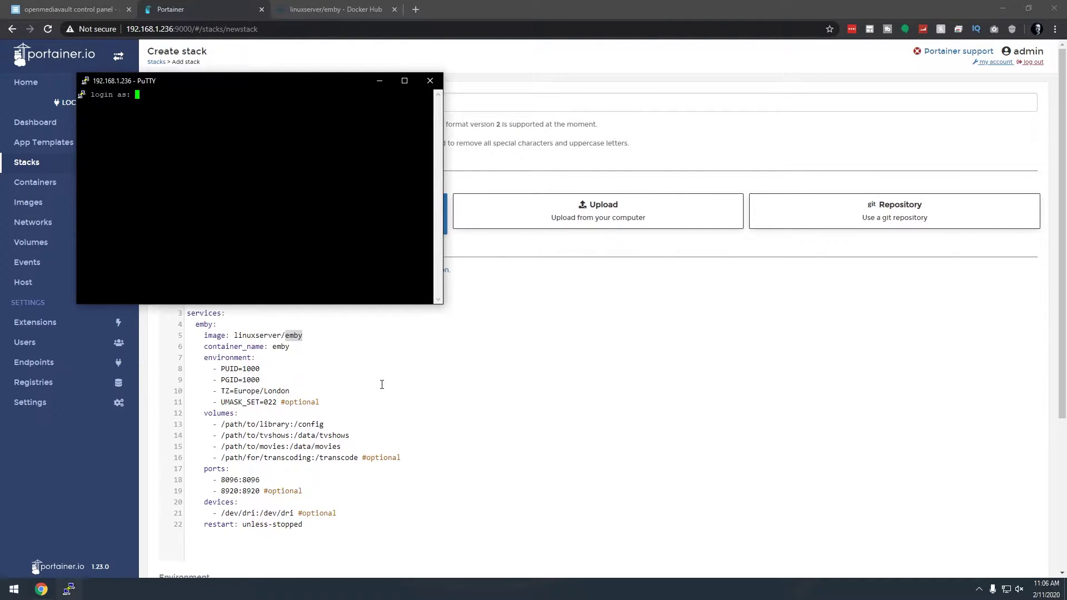
pyautogui.write('root')
pyautogui.press('Return')
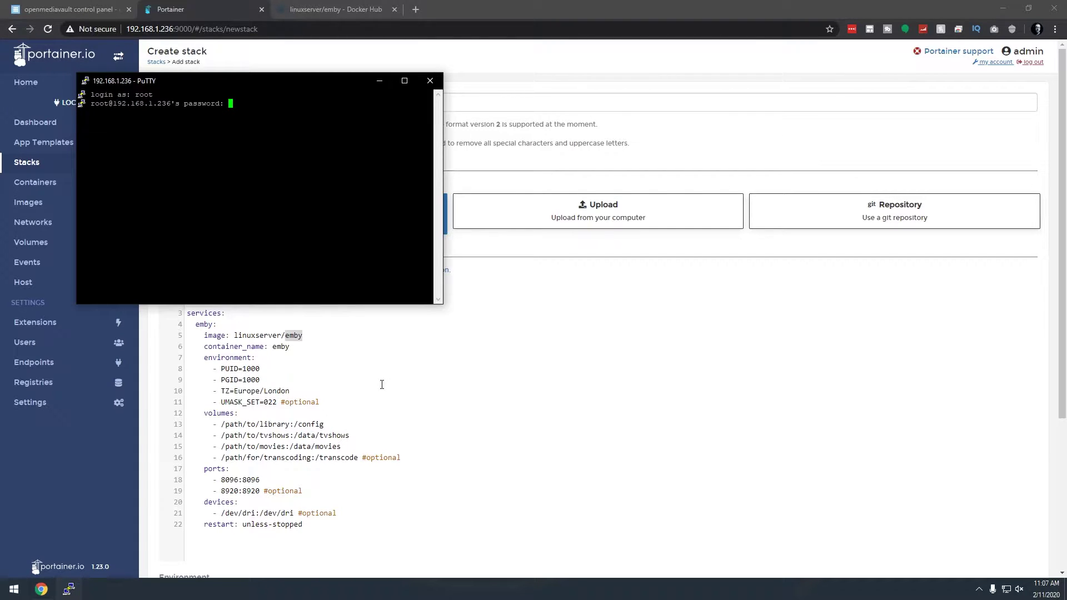
pyautogui.press('Return')
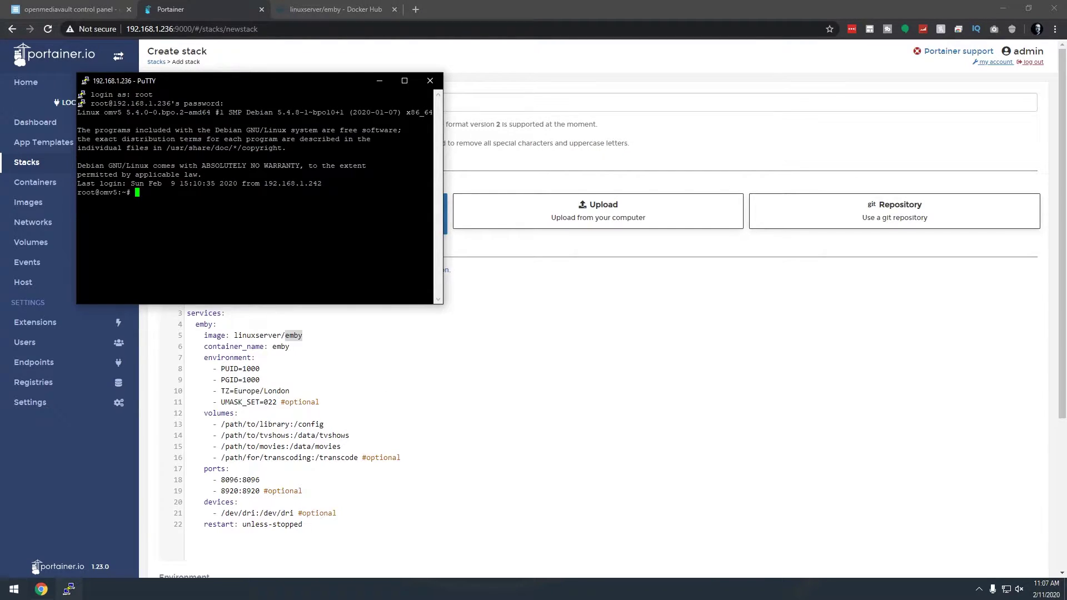
pyautogui.moveTo(224, 83); pyautogui.dragTo(579, 140)
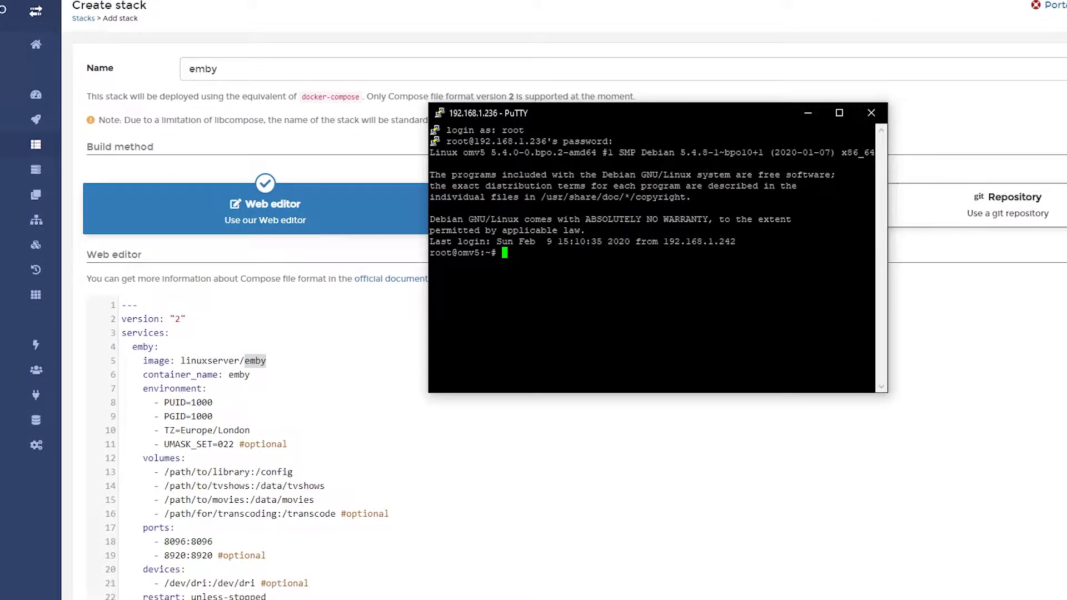
pyautogui.write('i')
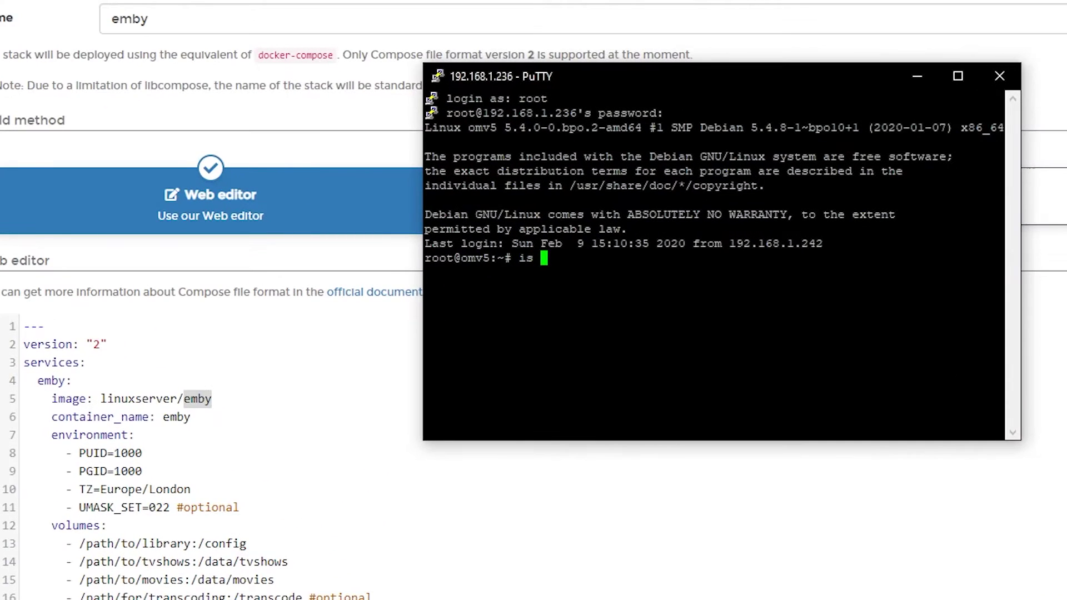
pyautogui.write('d admin')
pyautogui.press('Return')
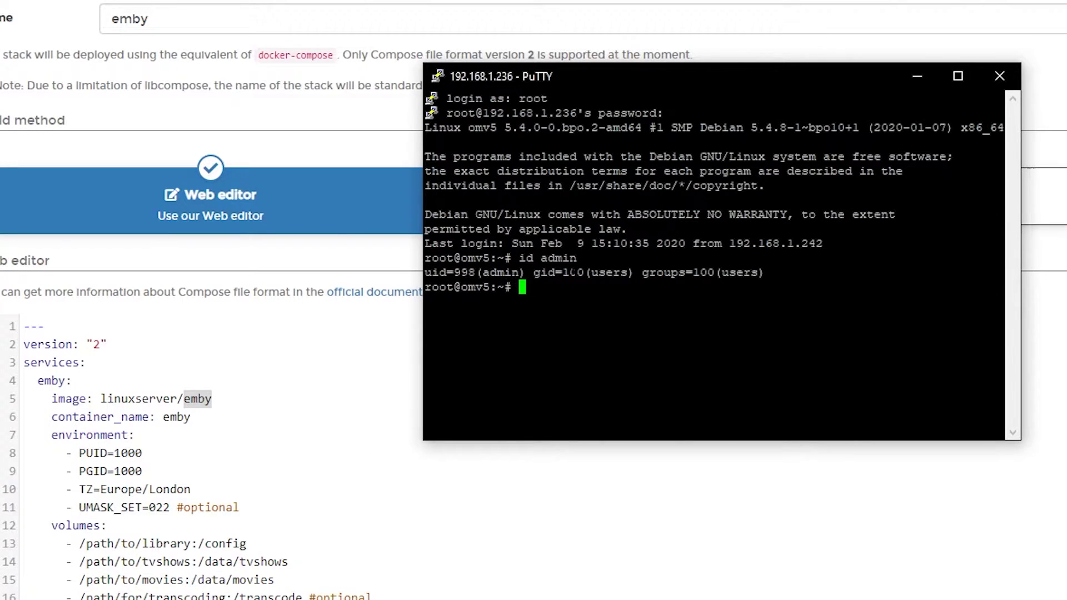
# Set PUID=998, PGID=100 and TZ=America/Denver in the emby compose file
pyautogui.doubleClick(131, 453)
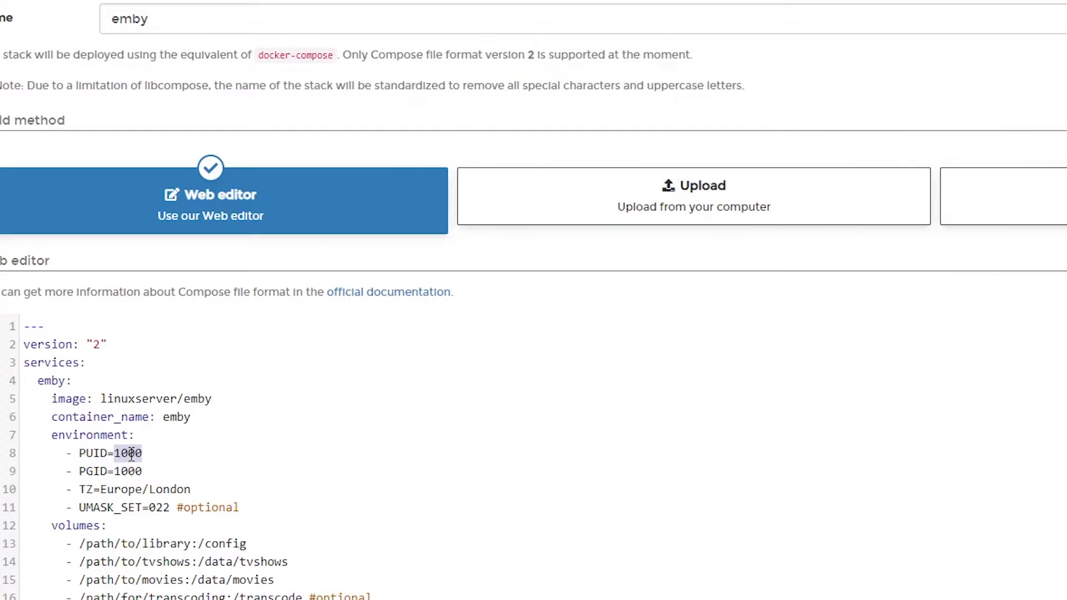
pyautogui.write('998')
pyautogui.press('Down')
pyautogui.press('BackSpace')
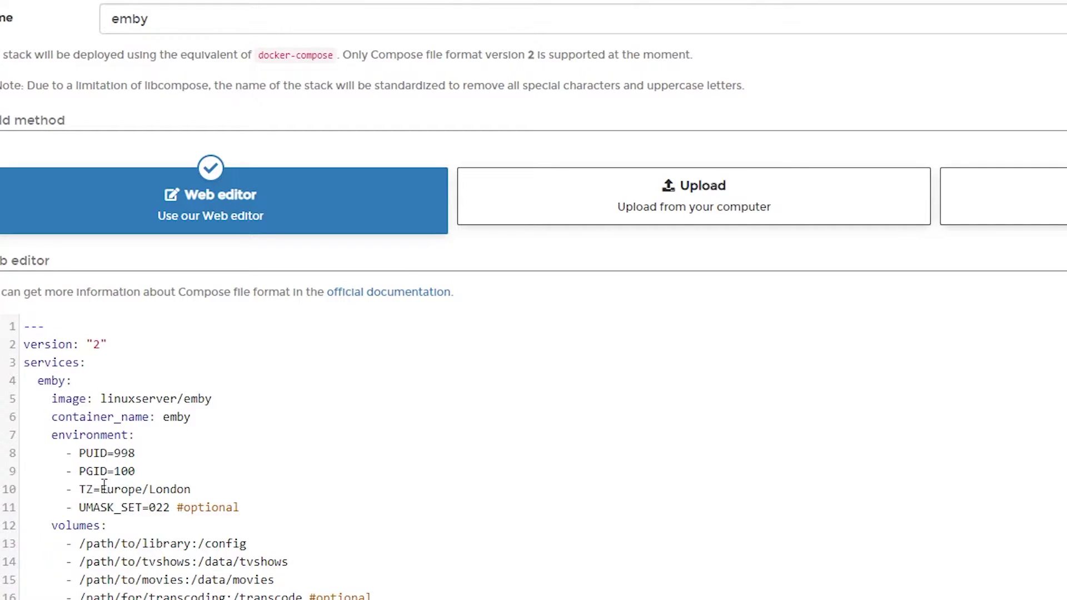
pyautogui.moveTo(103, 491); pyautogui.dragTo(427, 493)
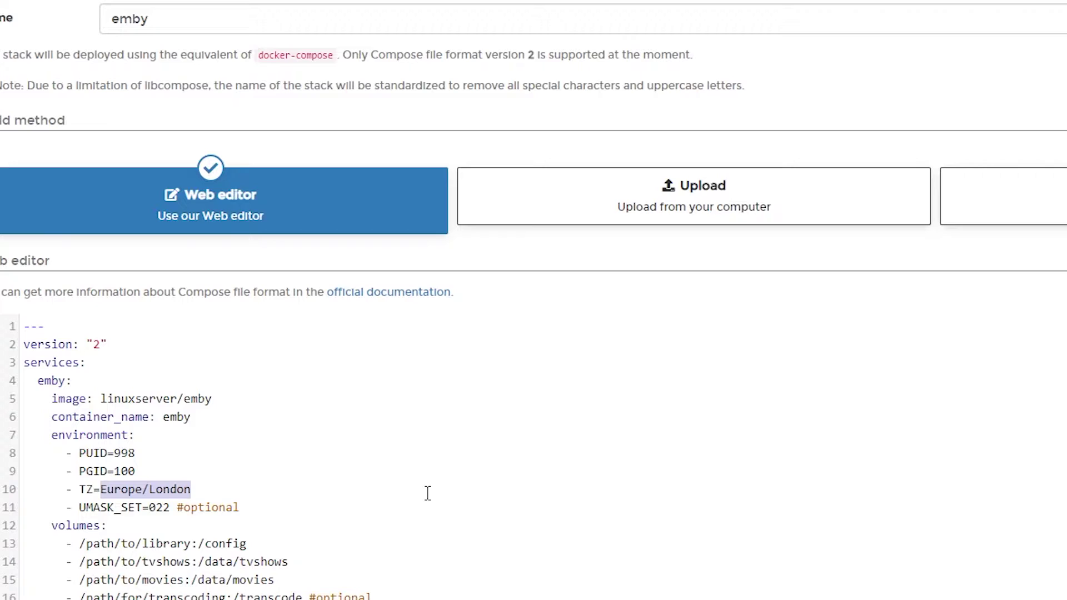
pyautogui.write('America/D')
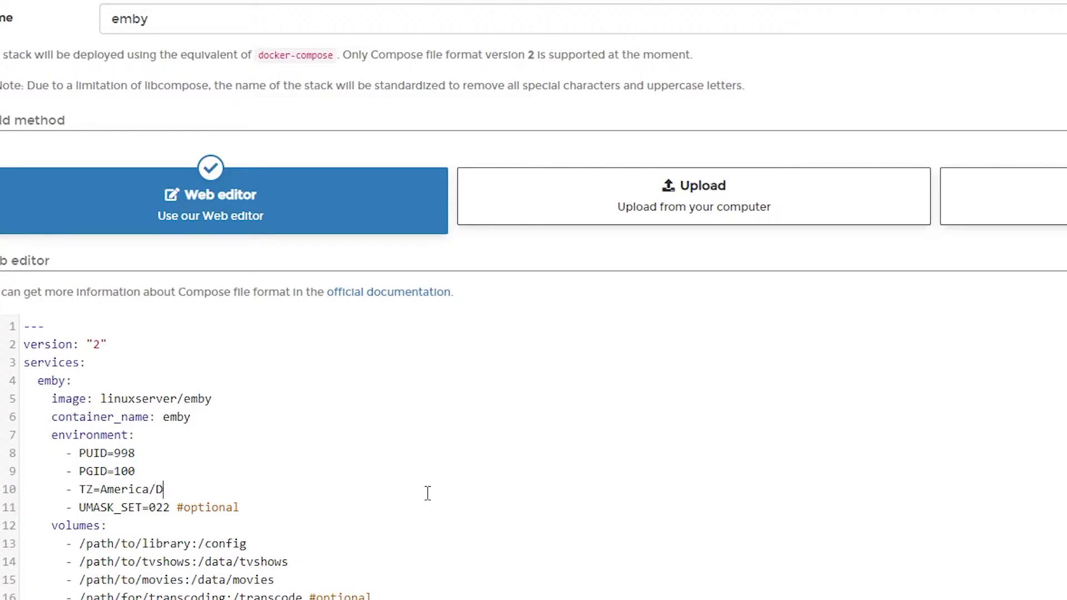
pyautogui.write('enver')
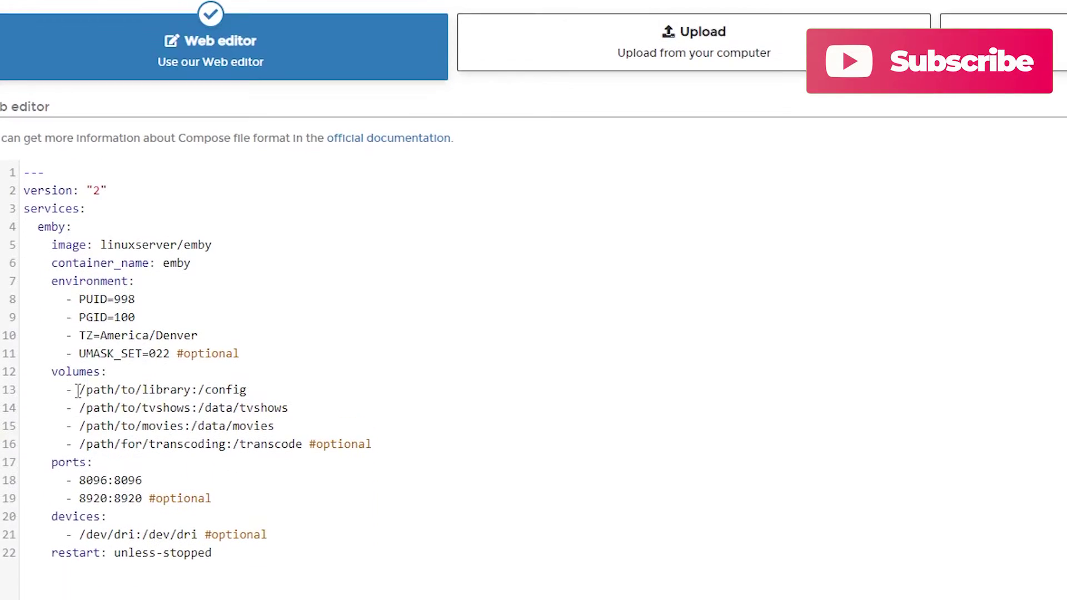
# Select the /path/to/library placeholder on line 13 for replacement
pyautogui.moveTo(81, 543); pyautogui.dragTo(205, 546)
pyautogui.moveTo(205, 392); pyautogui.dragTo(193, 392)
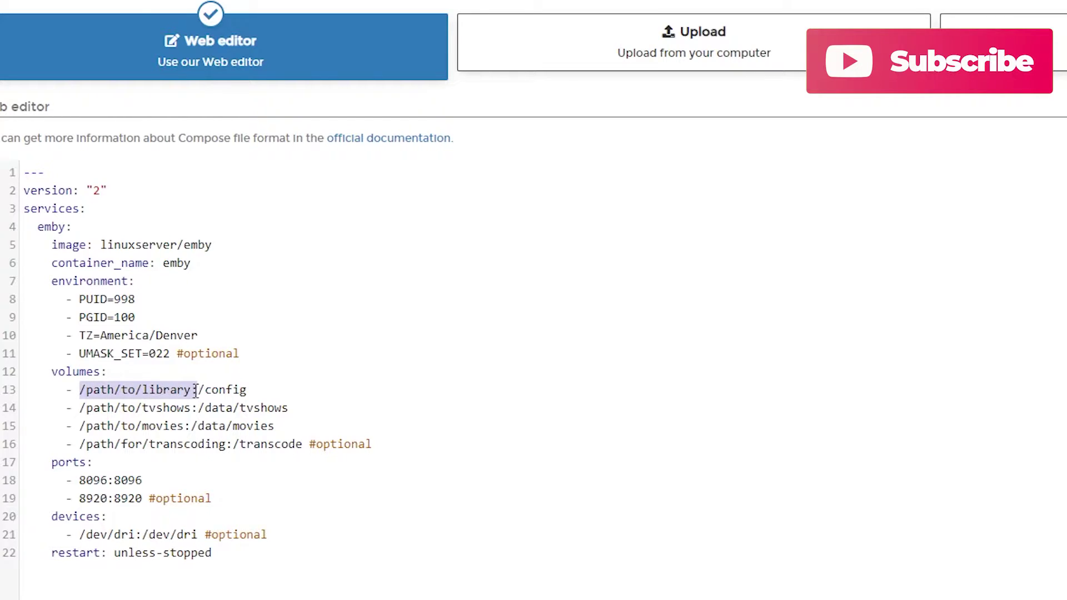
pyautogui.click(193, 392)
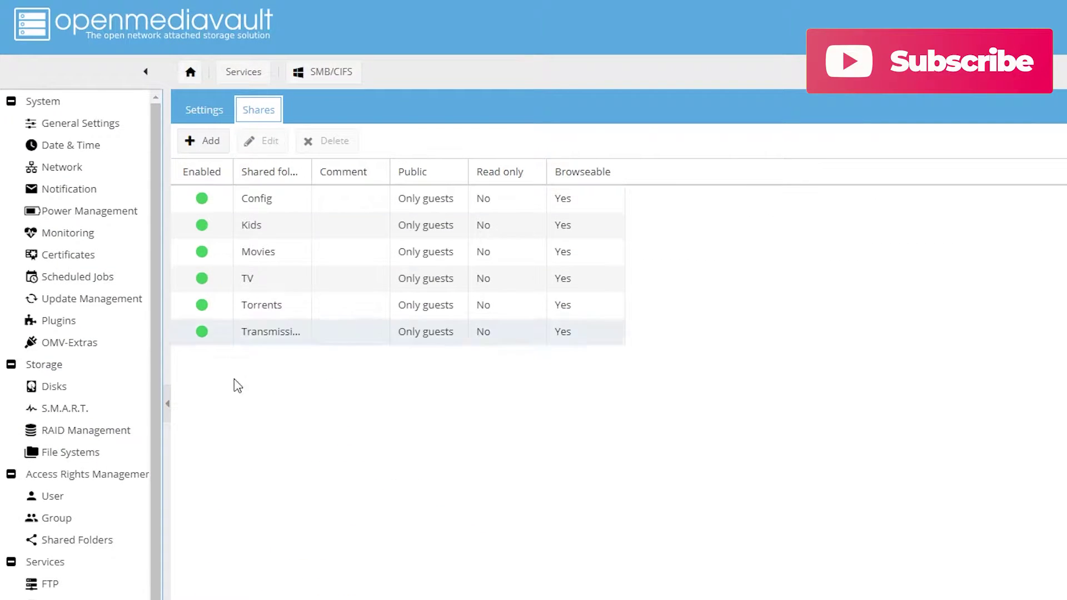
# Open OpenMediaVault's Shared Folders list with the Absolute Path column shown
pyautogui.click(75, 542)
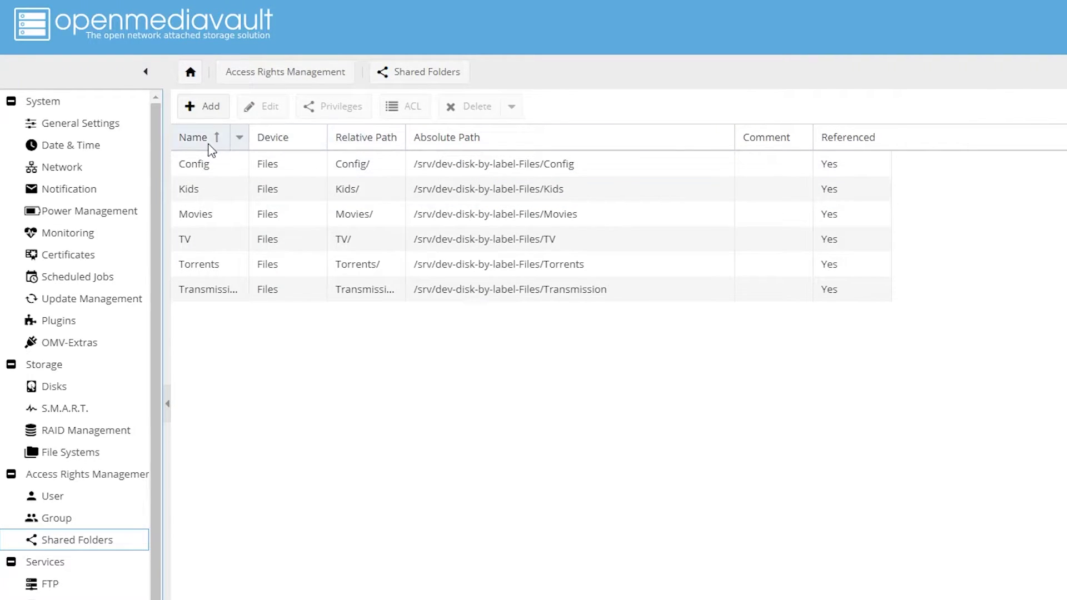
pyautogui.click(397, 140)
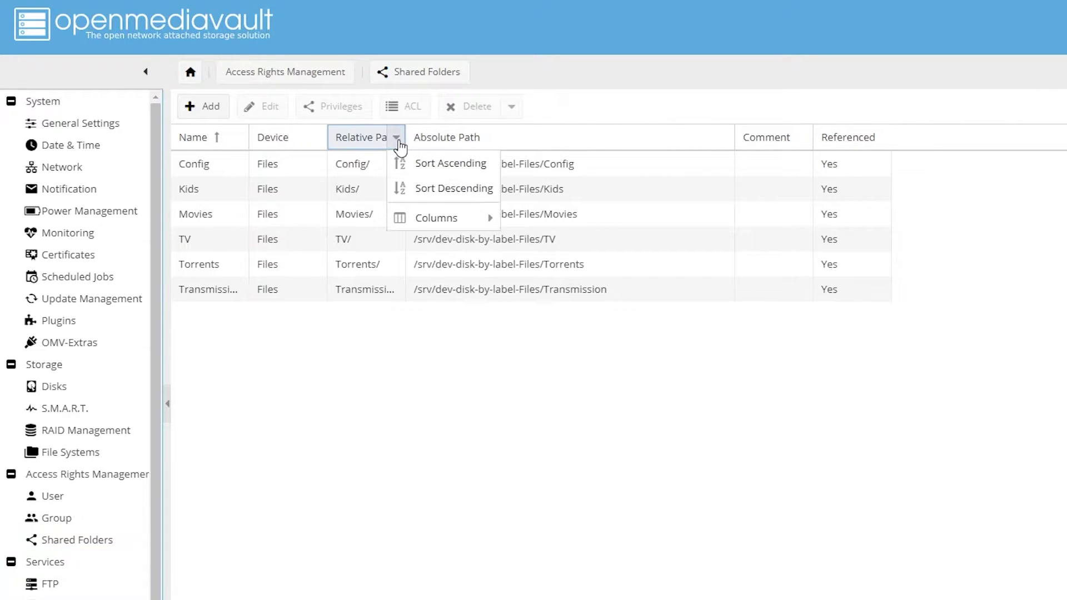
pyautogui.moveTo(433, 219)
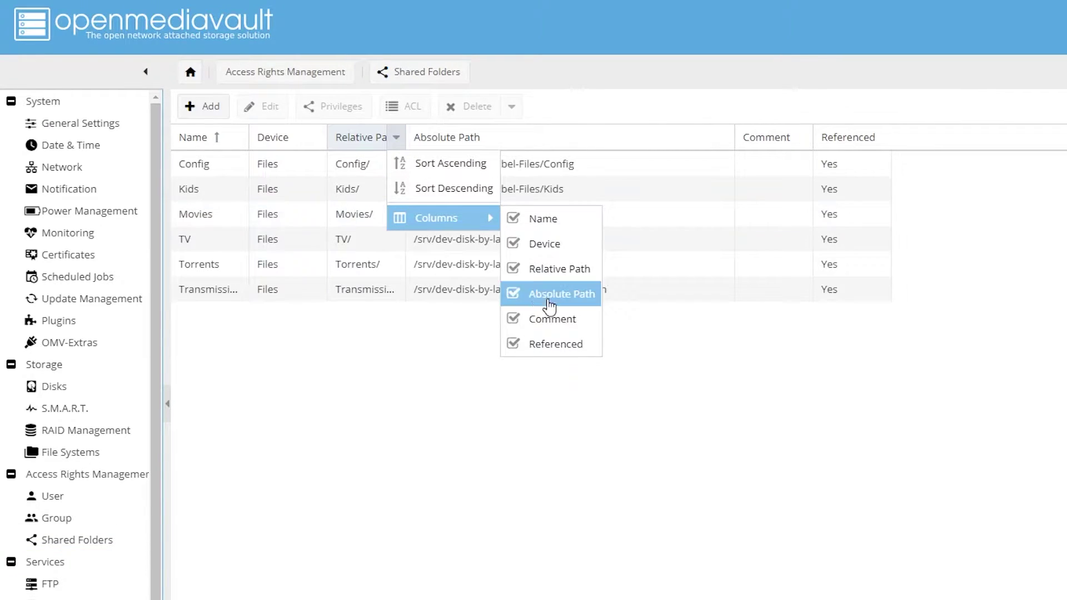
pyautogui.click(538, 300)
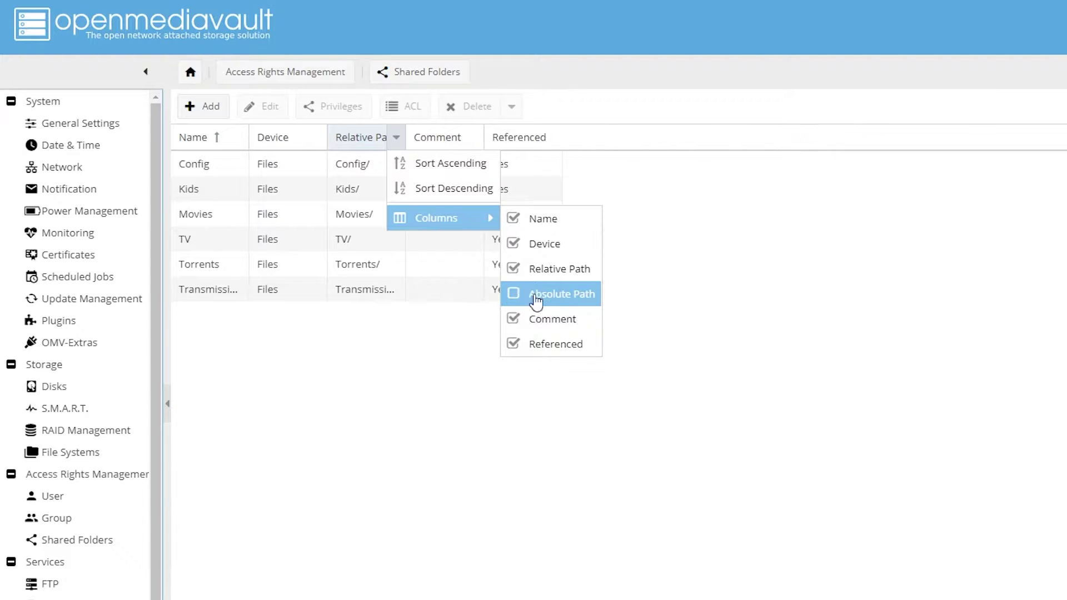
pyautogui.click(537, 300)
pyautogui.click(648, 367)
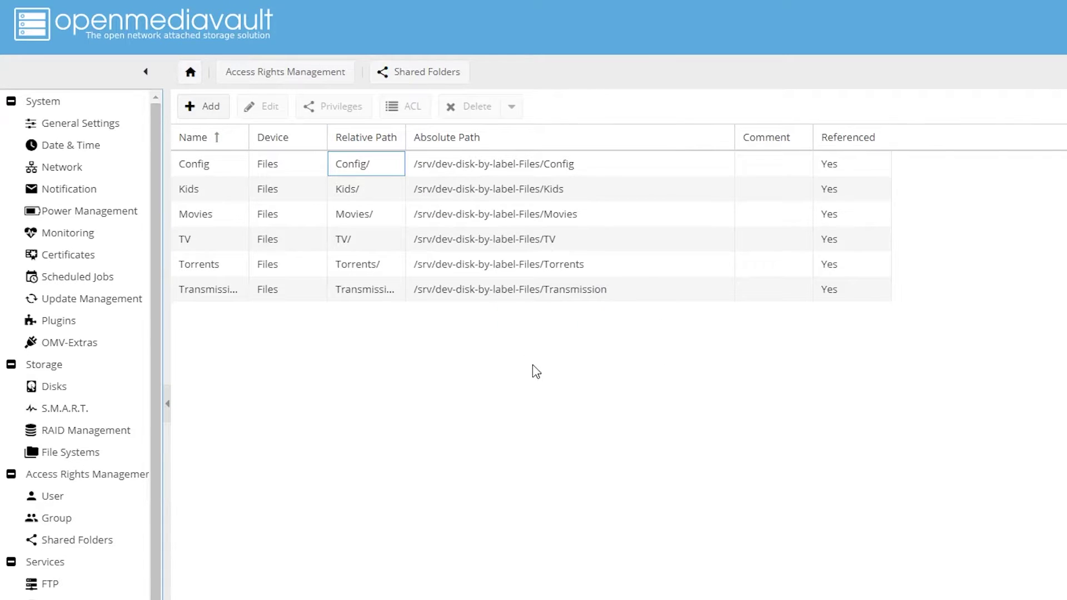
# Copy Config's absolute path /srv/dev-disk-by-label-Files/Config via the developer tools
pyautogui.rightClick(466, 164)
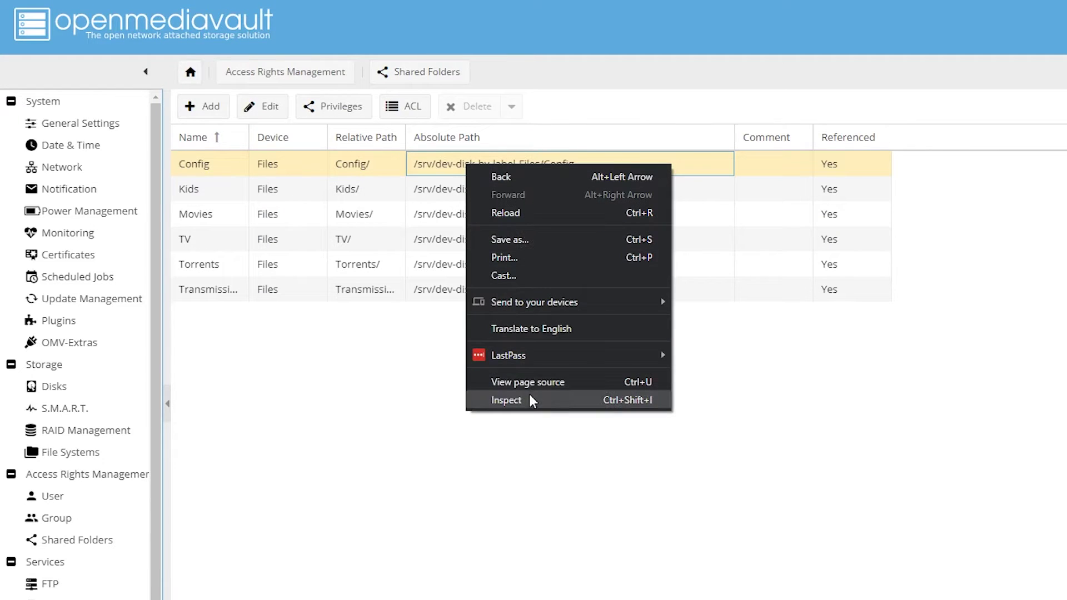
pyautogui.press('Escape')
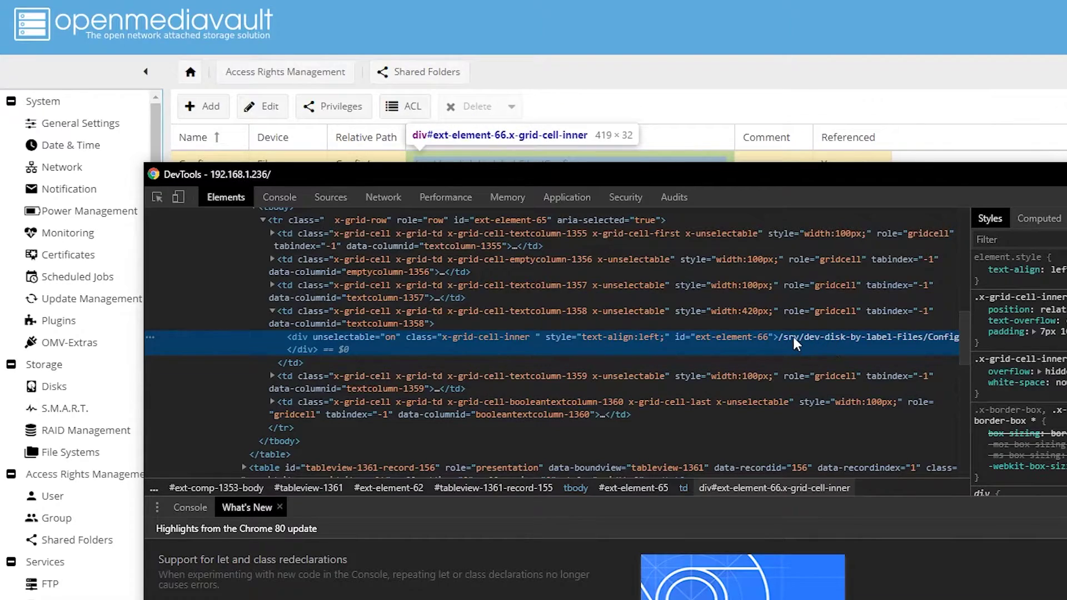
pyautogui.moveTo(787, 176); pyautogui.dragTo(774, 222)
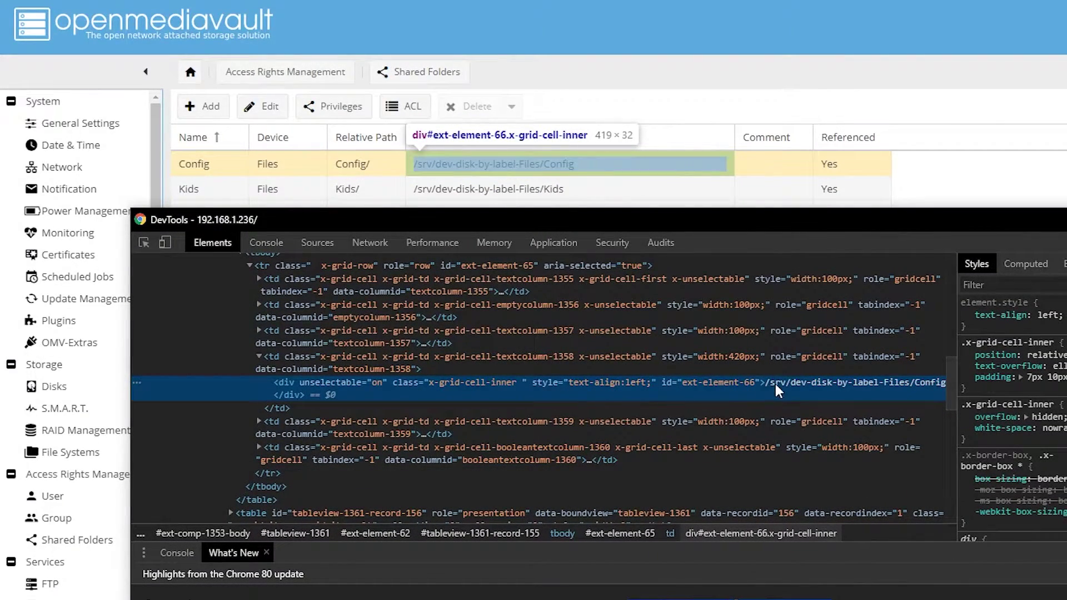
pyautogui.doubleClick(804, 384)
pyautogui.rightClick(804, 385)
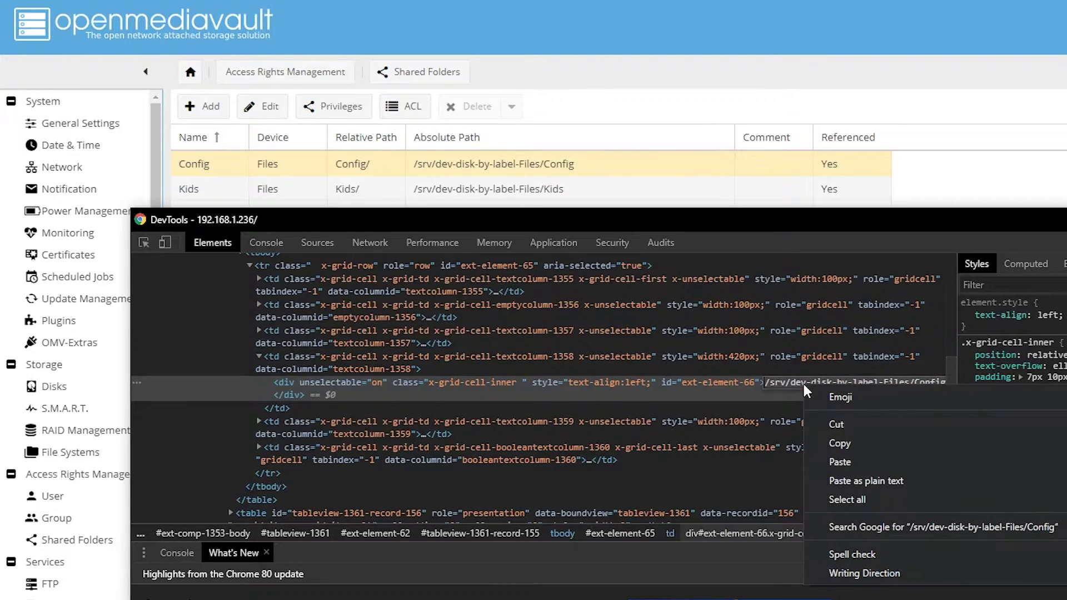
pyautogui.click(826, 442)
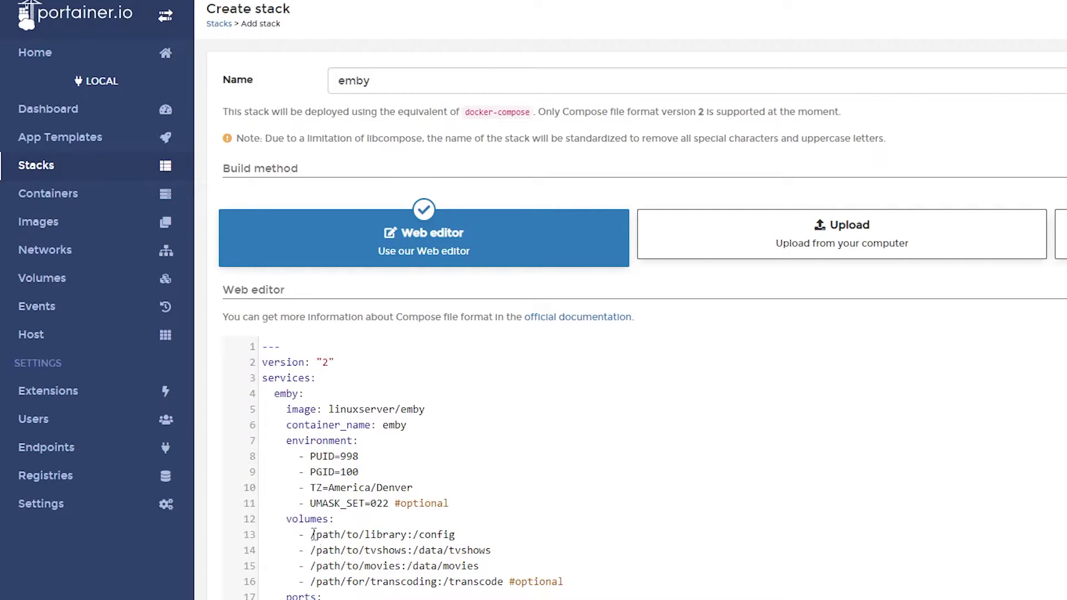
# Replace /path/to/library with the Config share path plus /Emby for /config
pyautogui.moveTo(311, 535); pyautogui.dragTo(413, 535)
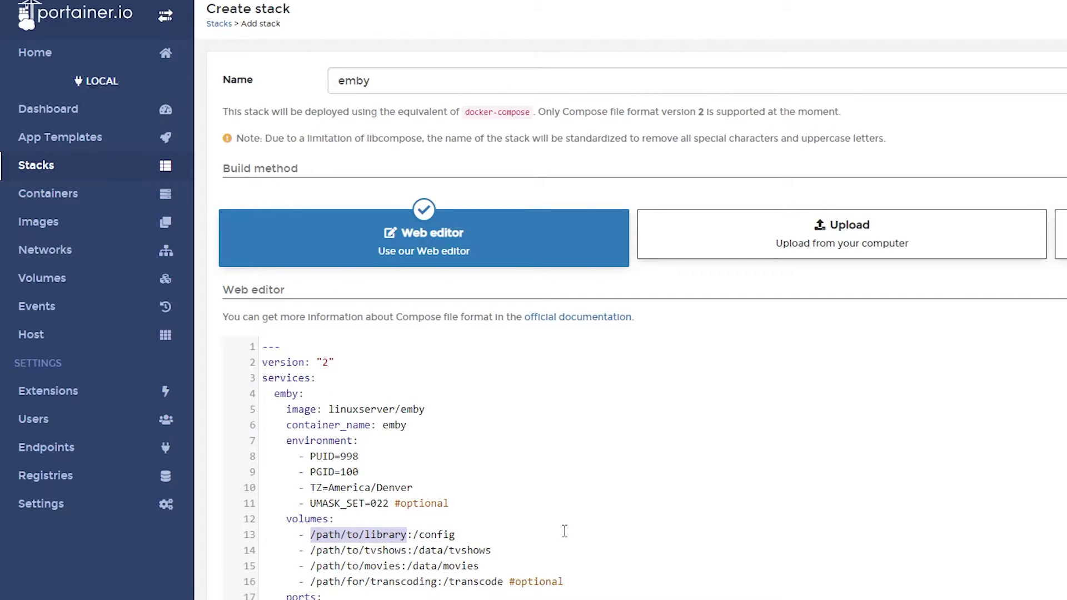
pyautogui.hotkey('ctrl', 'v')
pyautogui.press('Left')
pyautogui.write('/Emby')
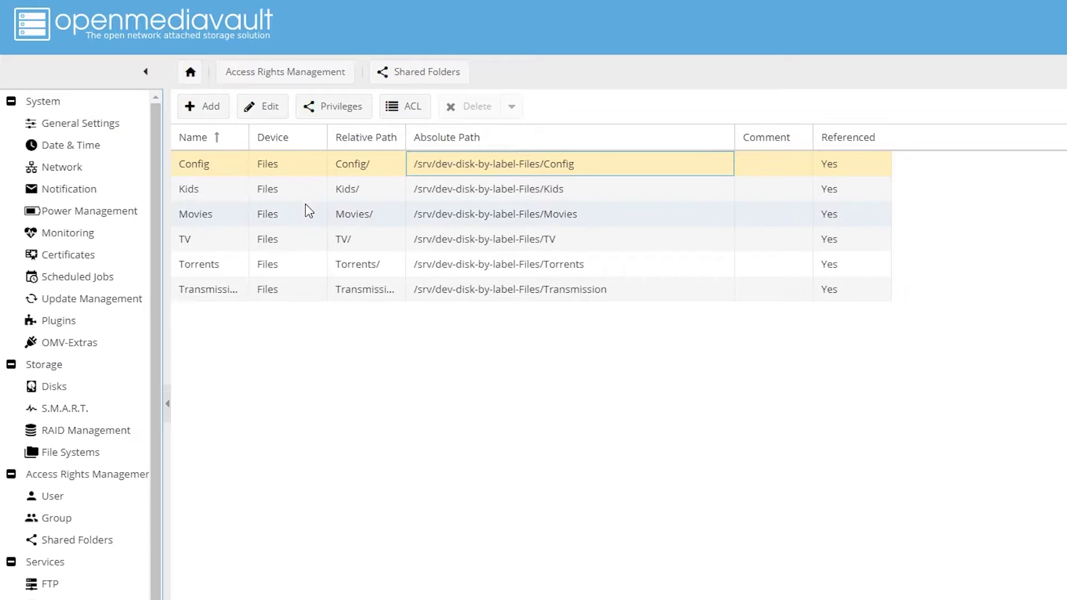
# Copy the TV share's absolute path from OMV and paste it as the /data/tvshows volume
pyautogui.rightClick(426, 242)
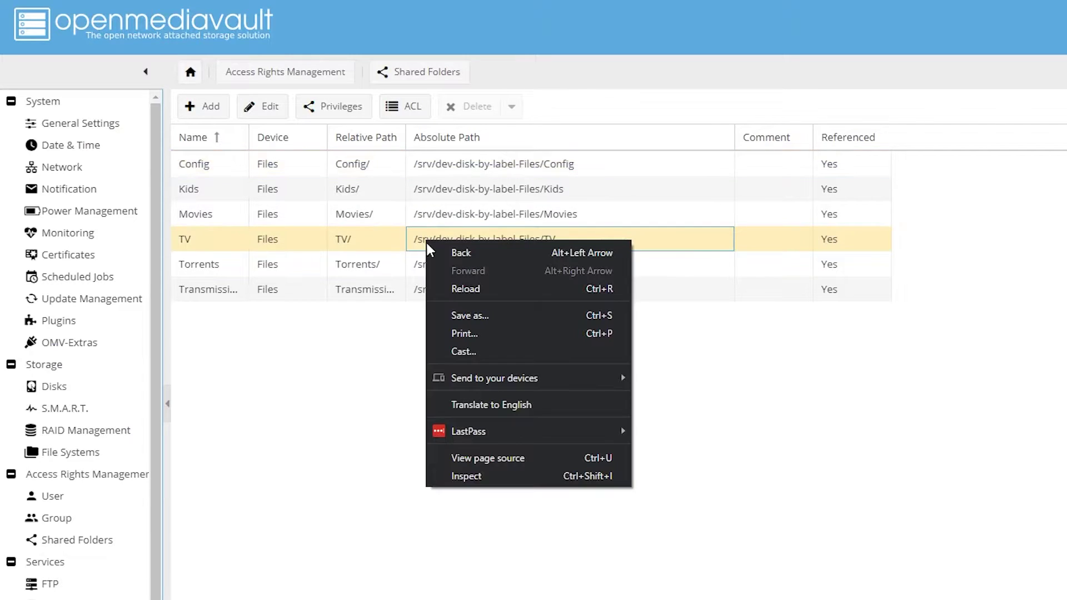
pyautogui.click(464, 477)
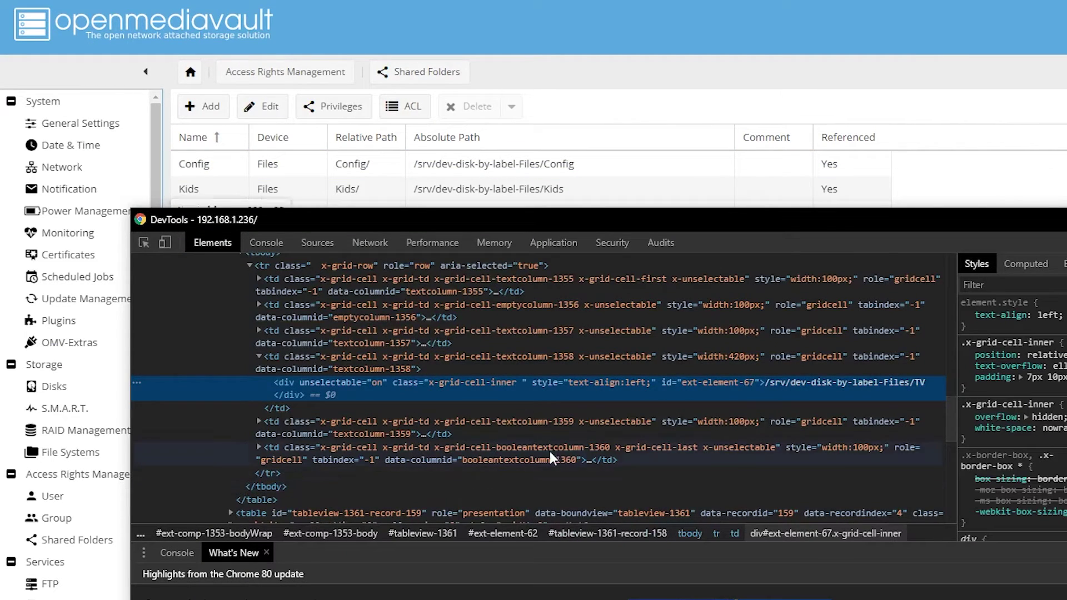
pyautogui.doubleClick(802, 382)
pyautogui.rightClick(803, 385)
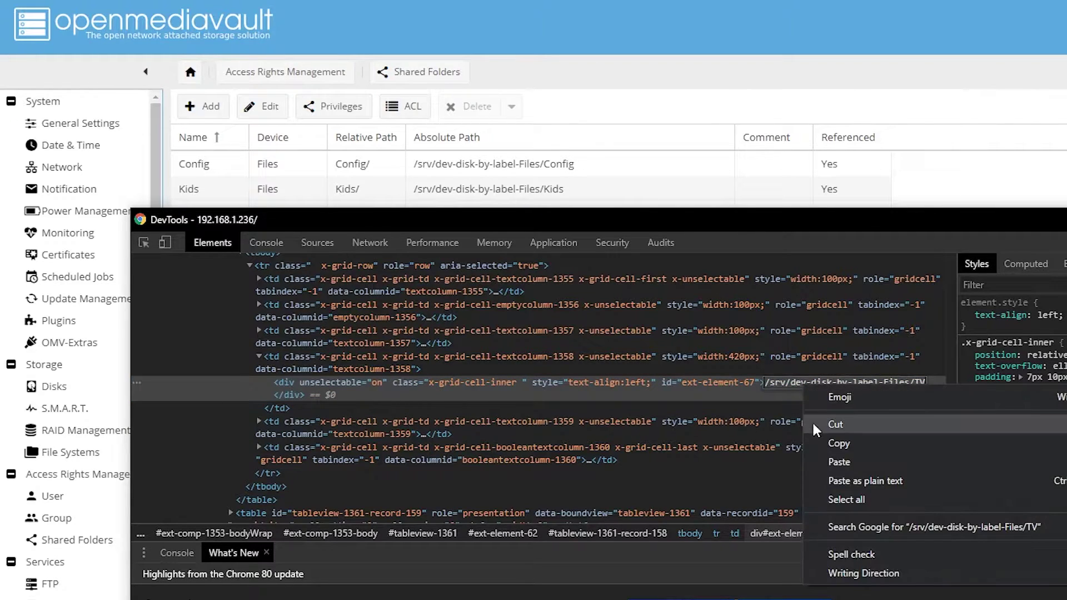
pyautogui.click(839, 443)
pyautogui.press('F12')
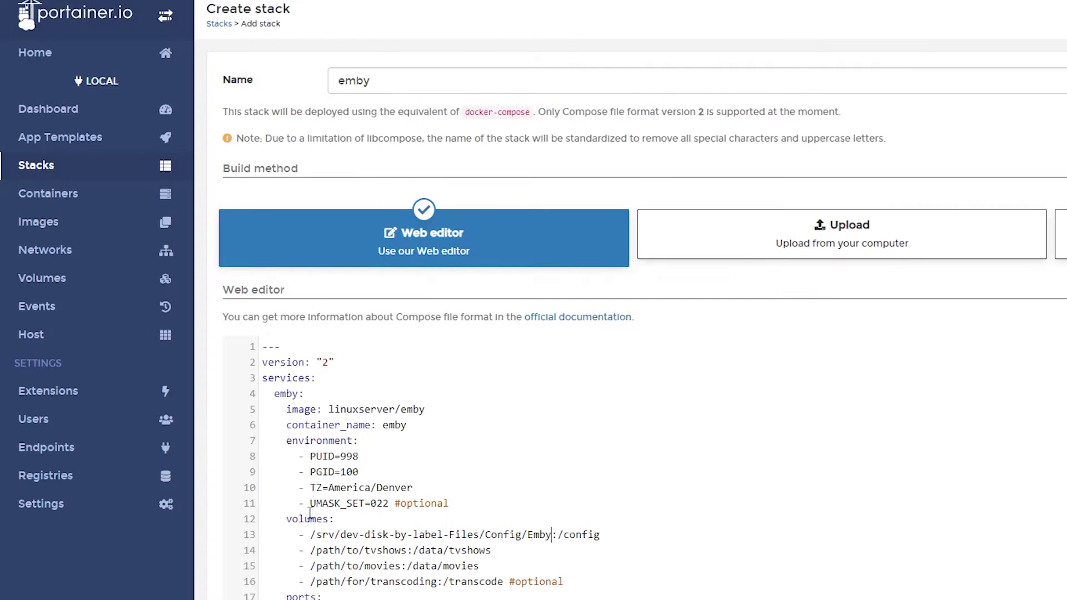
pyautogui.moveTo(313, 550); pyautogui.dragTo(407, 551)
pyautogui.hotkey('ctrl', 'v')
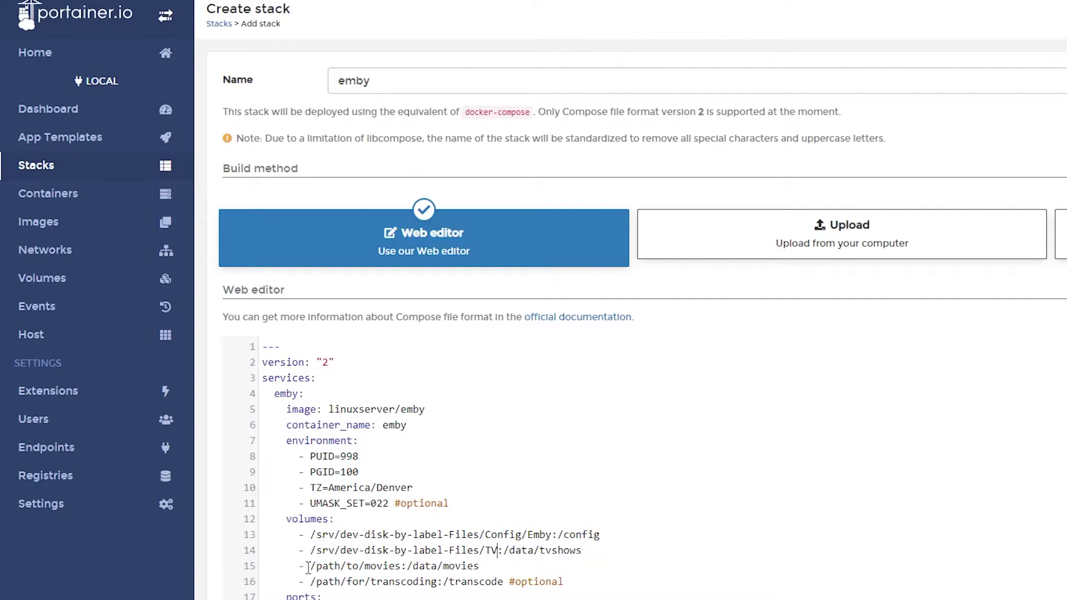
# Map the Movies share path to /data/movies on line 15
pyautogui.moveTo(311, 566); pyautogui.dragTo(404, 566)
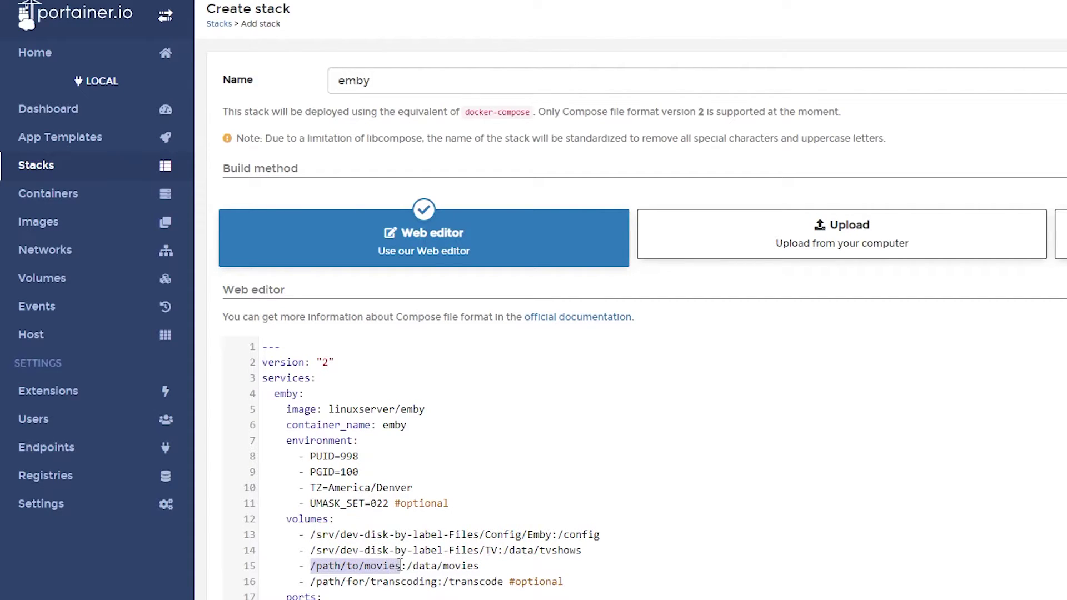
pyautogui.hotkey('ctrl', 'v')
pyautogui.hotkey('ctrl', 'shift', 'Left')
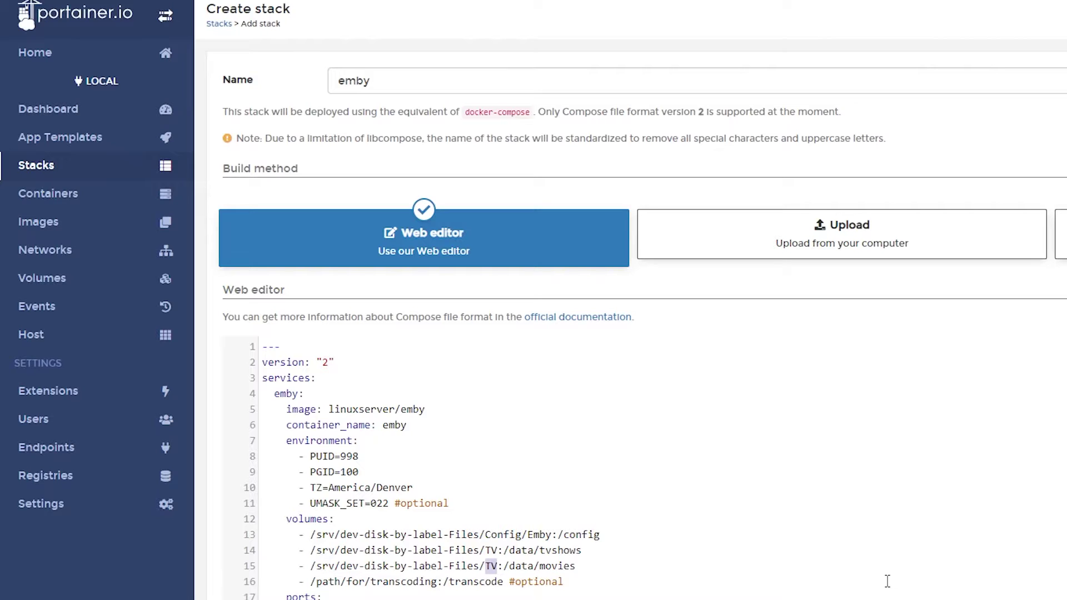
pyautogui.write('Movies')
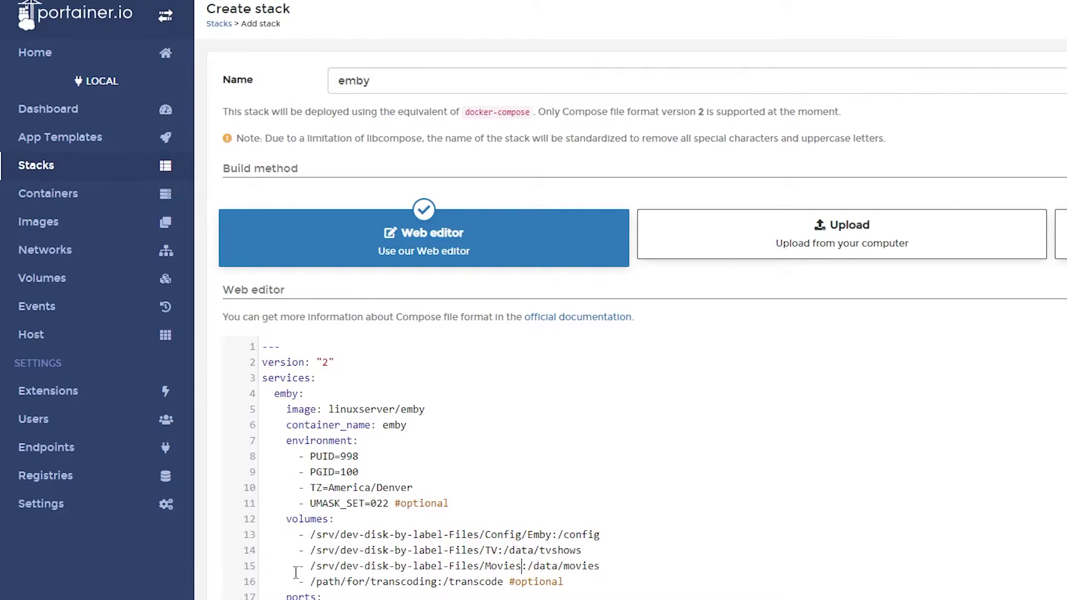
# Duplicate the Movies volume line and edit it to map Kids to /data/kids
pyautogui.doubleClick(281, 564)
pyautogui.tripleClick(281, 564)
pyautogui.hotkey('ctrl', 'c')
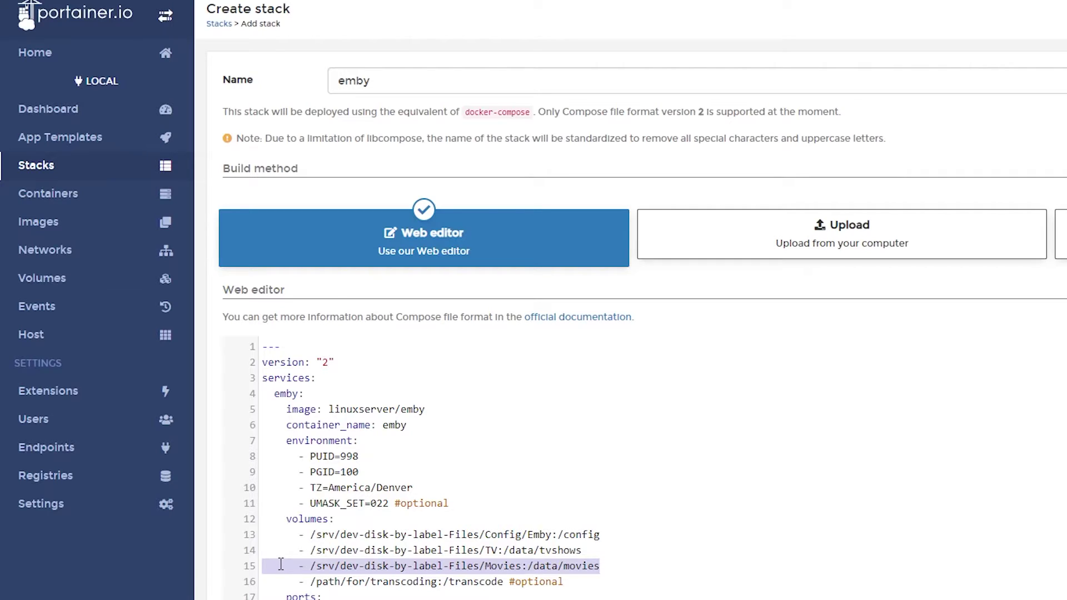
pyautogui.press('End')
pyautogui.press('Return')
pyautogui.hotkey('ctrl', 'v')
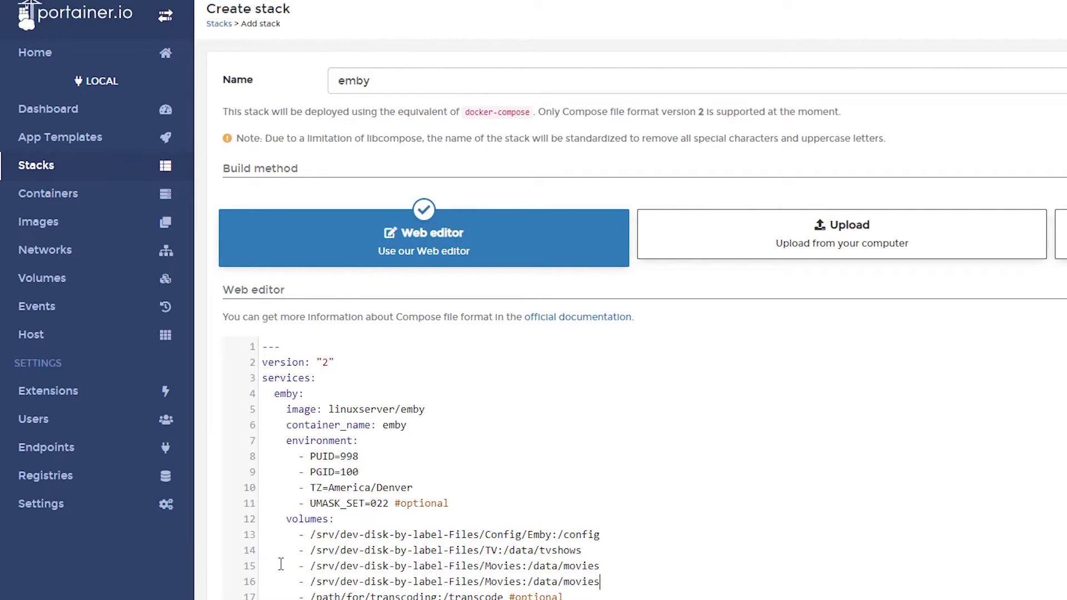
pyautogui.hotkey('ctrl', 'shift', 'Left')
pyautogui.write('kids')
pyautogui.hotkey('ctrl', 'Left')
pyautogui.hotkey('ctrl', 'Left')
pyautogui.hotkey('ctrl', 'Left')
pyautogui.hotkey('ctrl', 'shift', 'Left')
pyautogui.write('Kids')
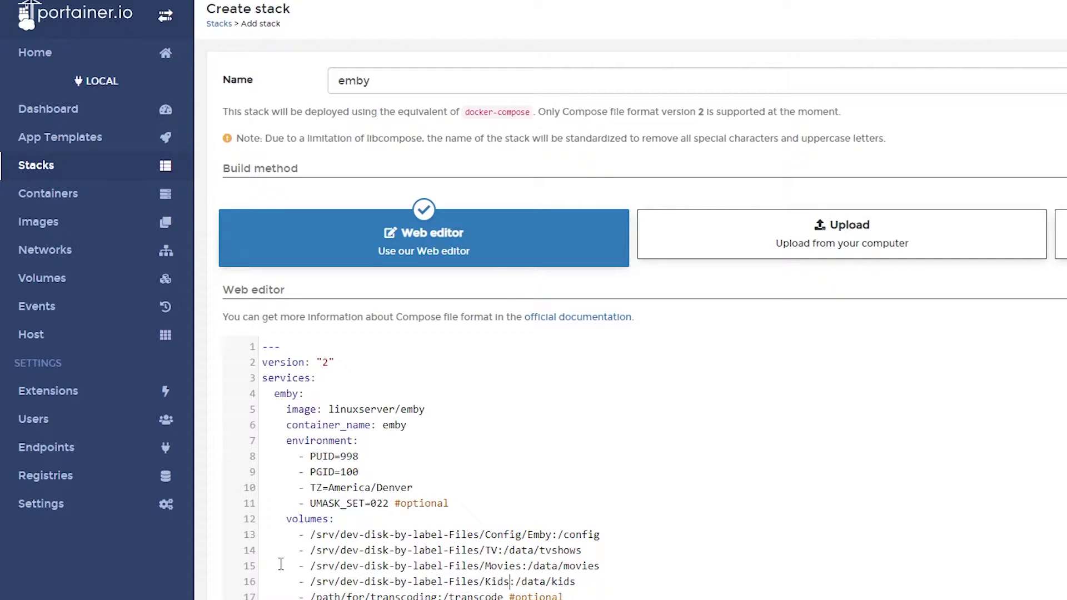
pyautogui.scroll(-1, 281, 564)
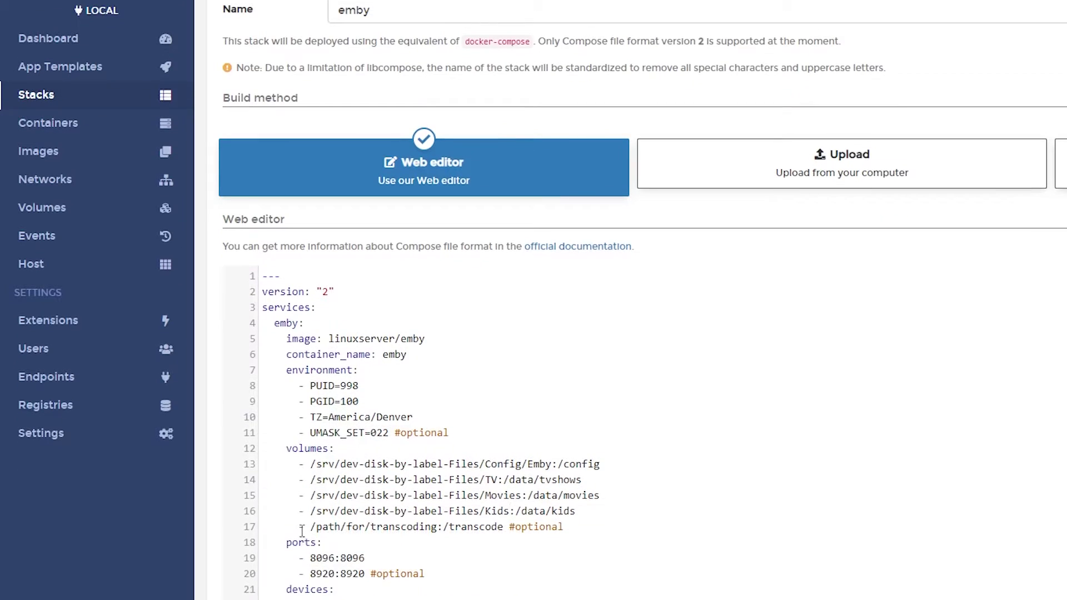
# Delete the optional transcoding volume line, leaving the 8096:8096 port mapping
pyautogui.tripleClick(360, 530)
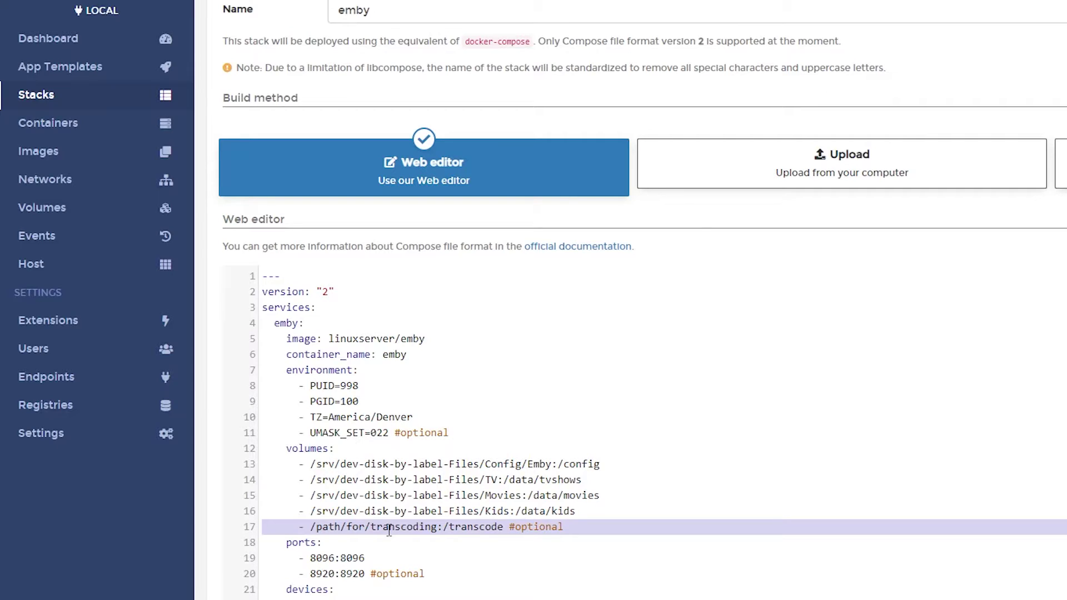
pyautogui.press('BackSpace')
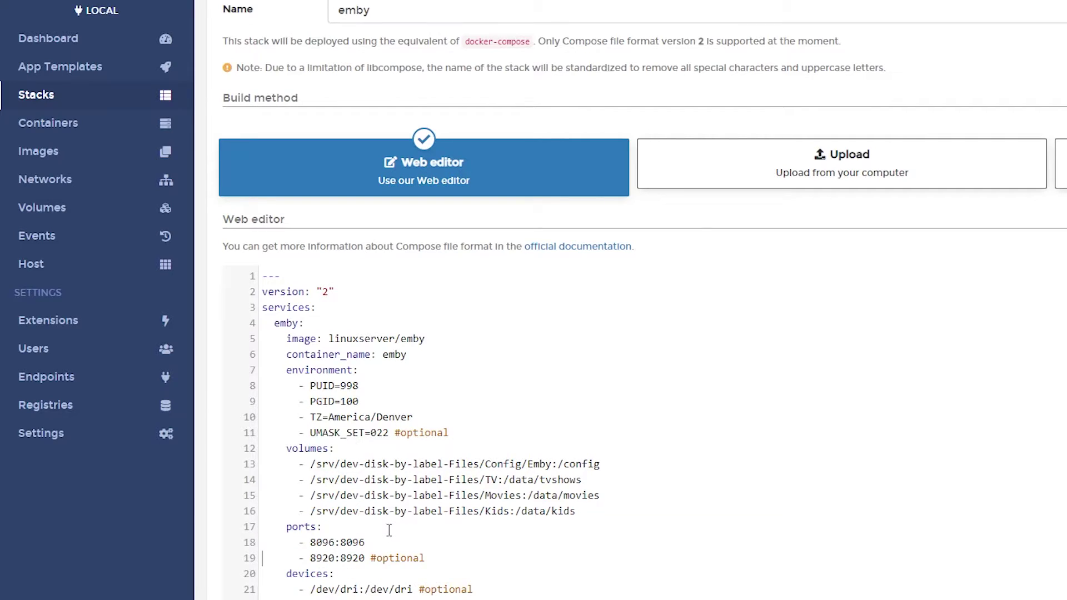
pyautogui.press('Up')
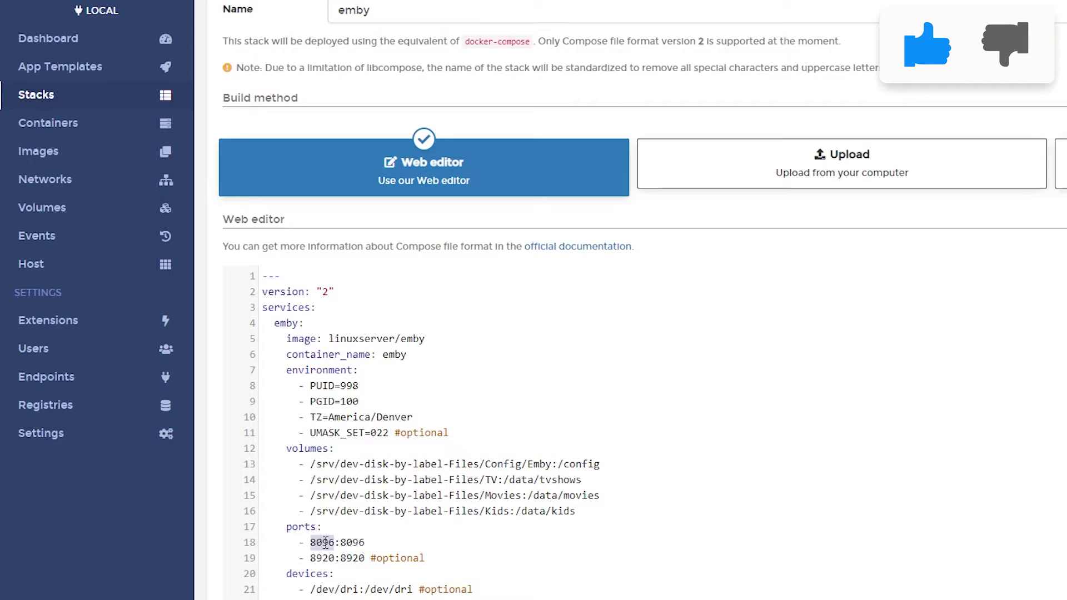
pyautogui.tripleClick(326, 542)
pyautogui.click(324, 542)
pyautogui.moveTo(311, 542); pyautogui.dragTo(368, 540)
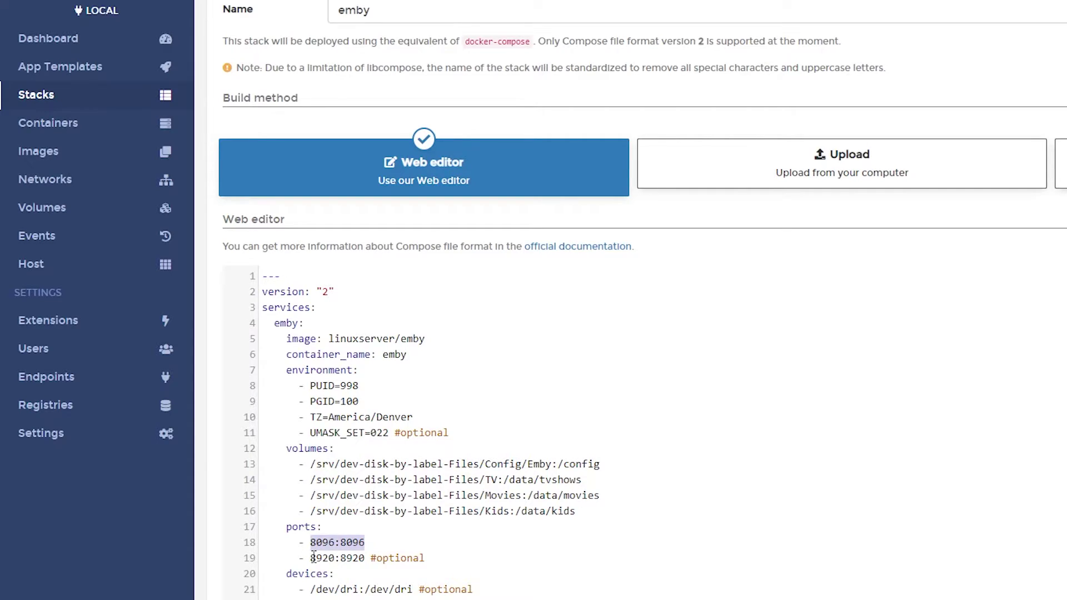
# Remove the optional 8920 port line and the devices /dev/dri entries
pyautogui.click(313, 555)
pyautogui.doubleClick(314, 556)
pyautogui.click(313, 556)
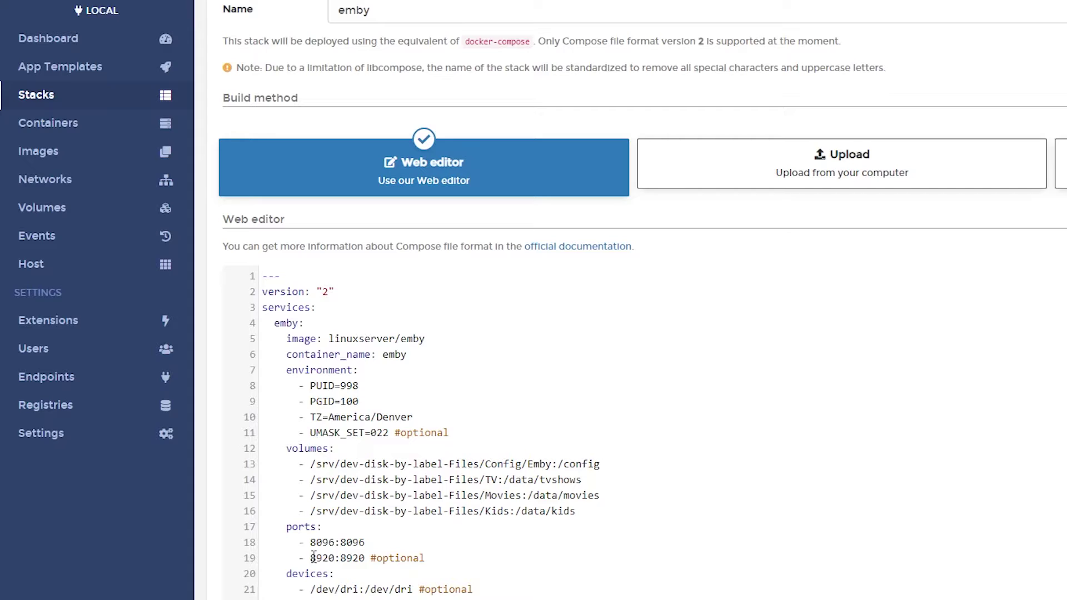
pyautogui.tripleClick(331, 554)
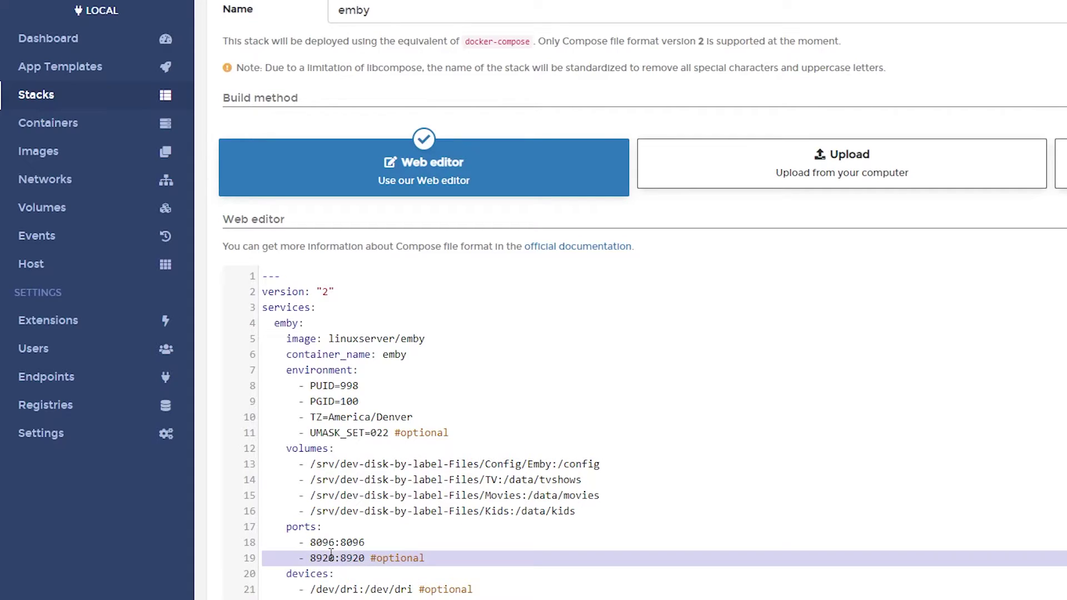
pyautogui.press('BackSpace')
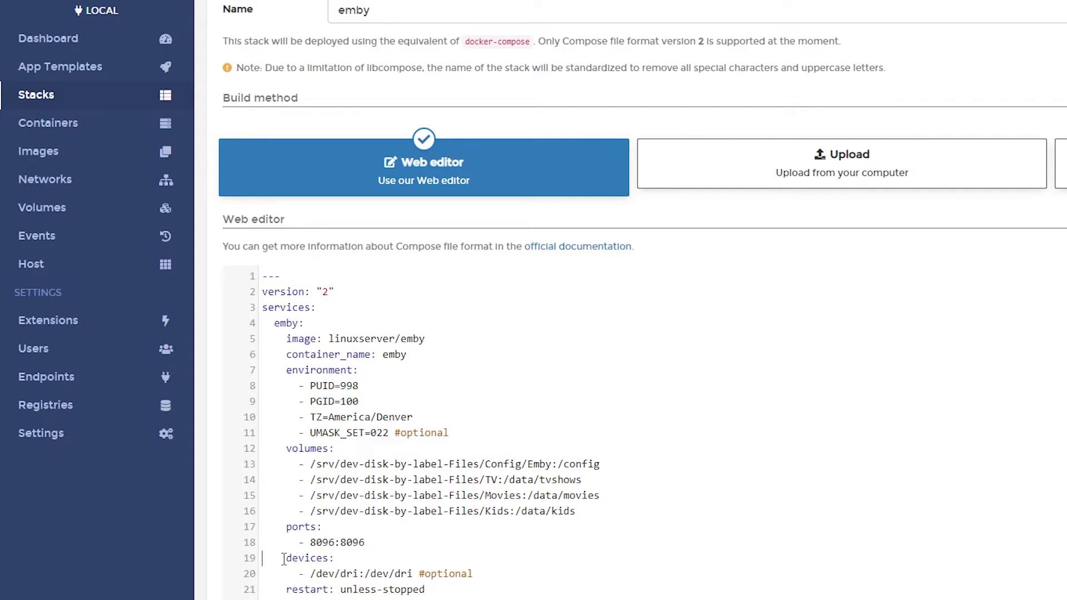
pyautogui.moveTo(289, 561); pyautogui.dragTo(520, 575)
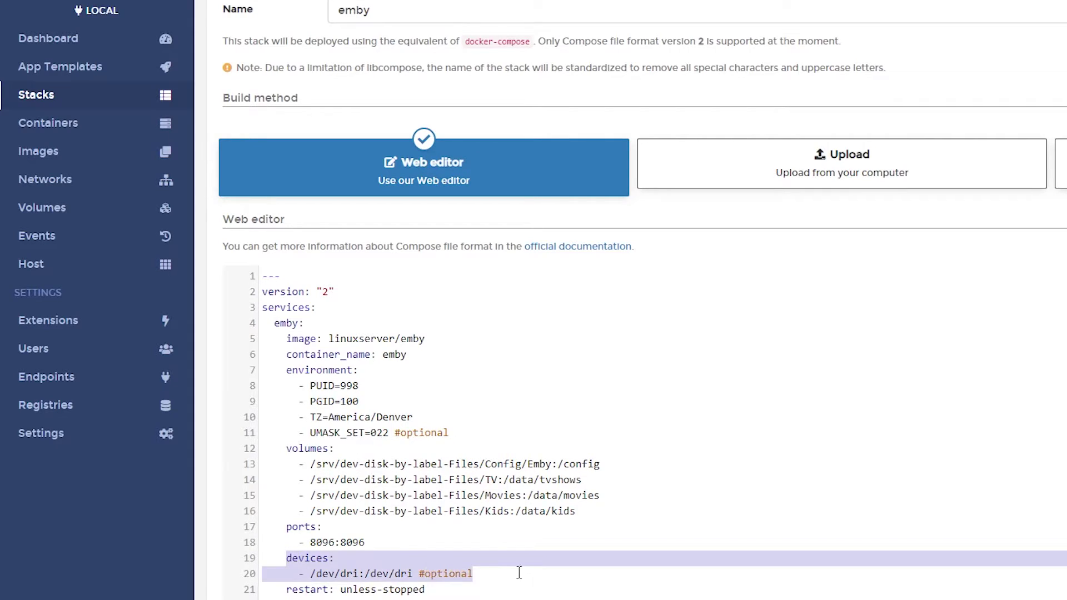
pyautogui.press('BackSpace')
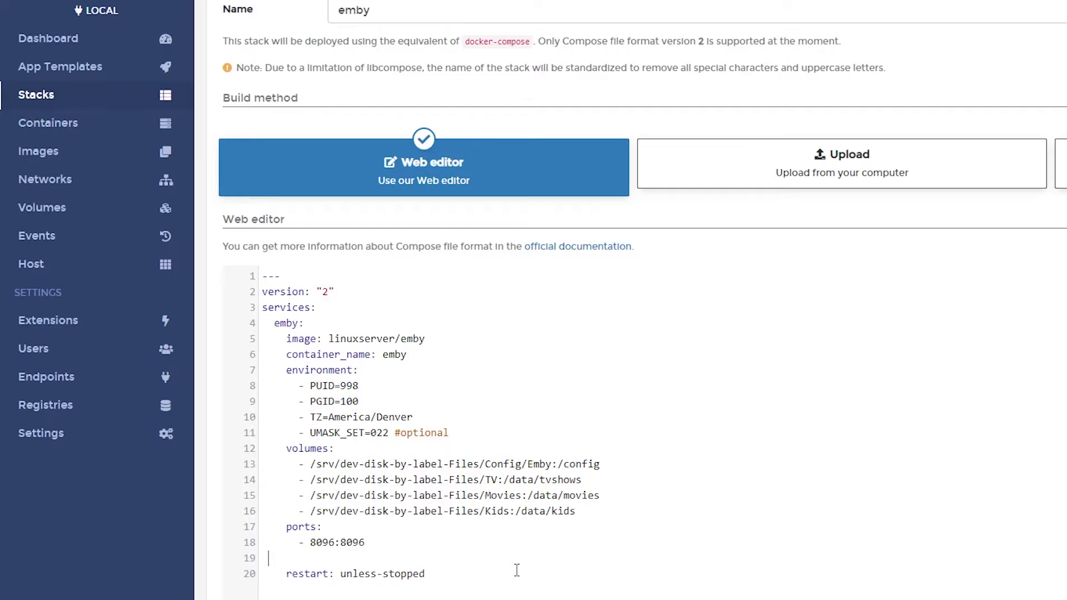
pyautogui.press('BackSpace')
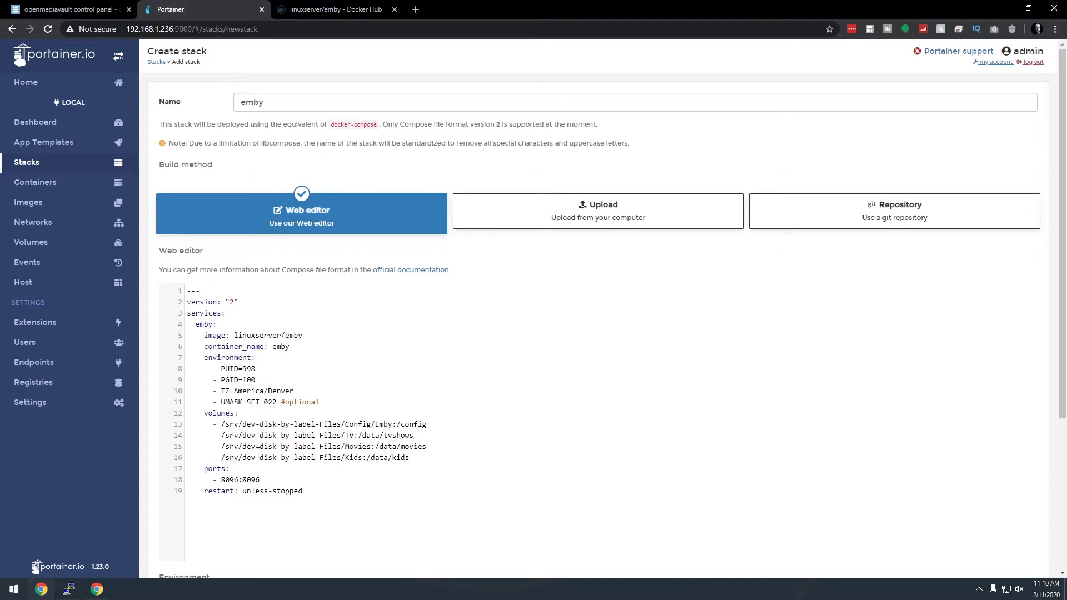
# Deploy the emby stack and check the emby container's logs confirm startup
pyautogui.scroll(-4, 257, 452)
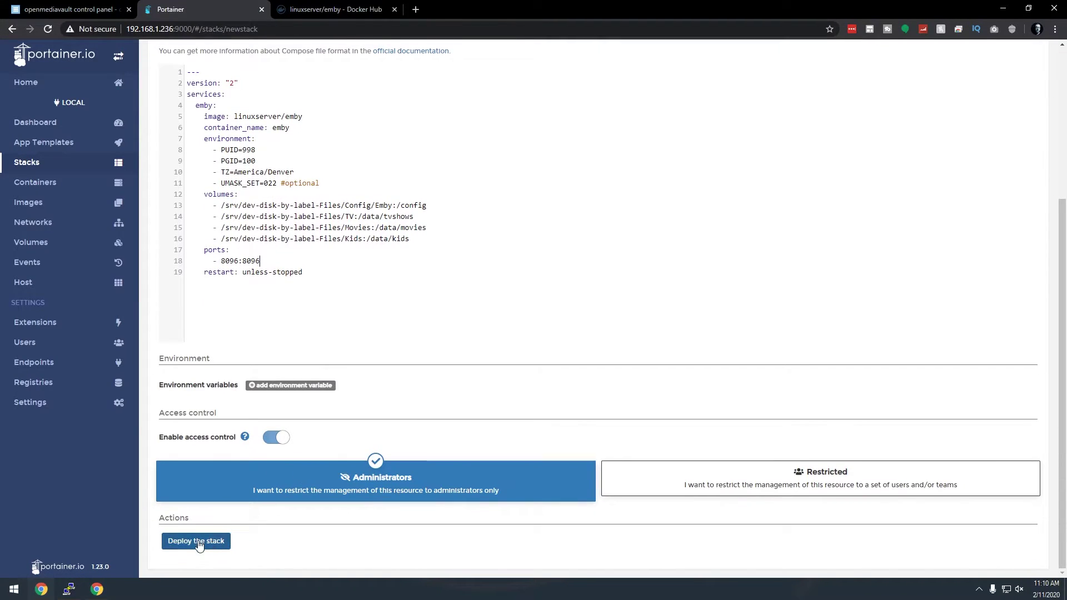
pyautogui.click(187, 549)
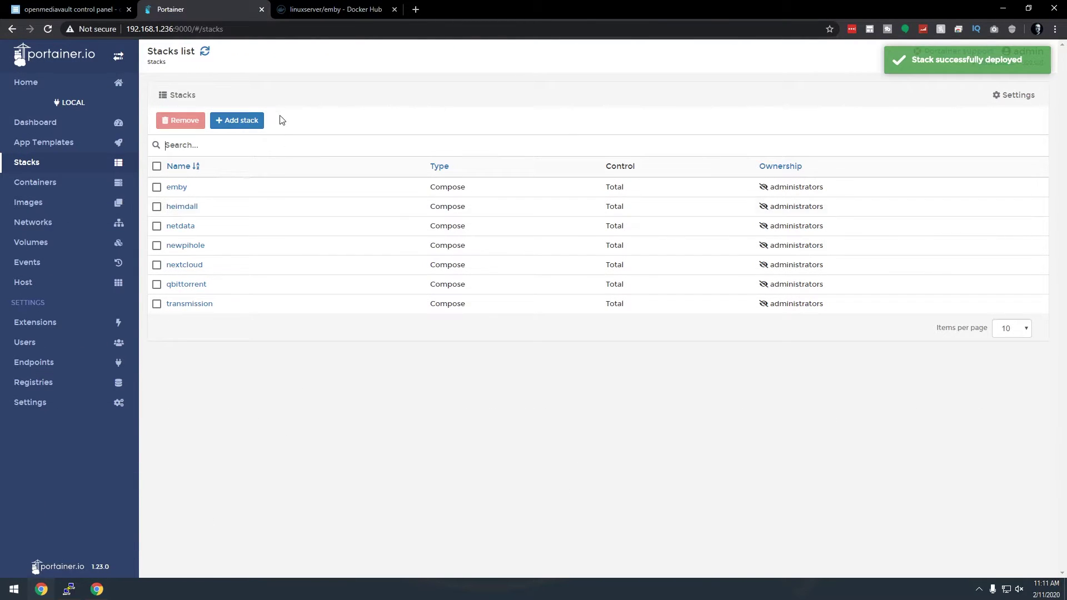
pyautogui.click(63, 190)
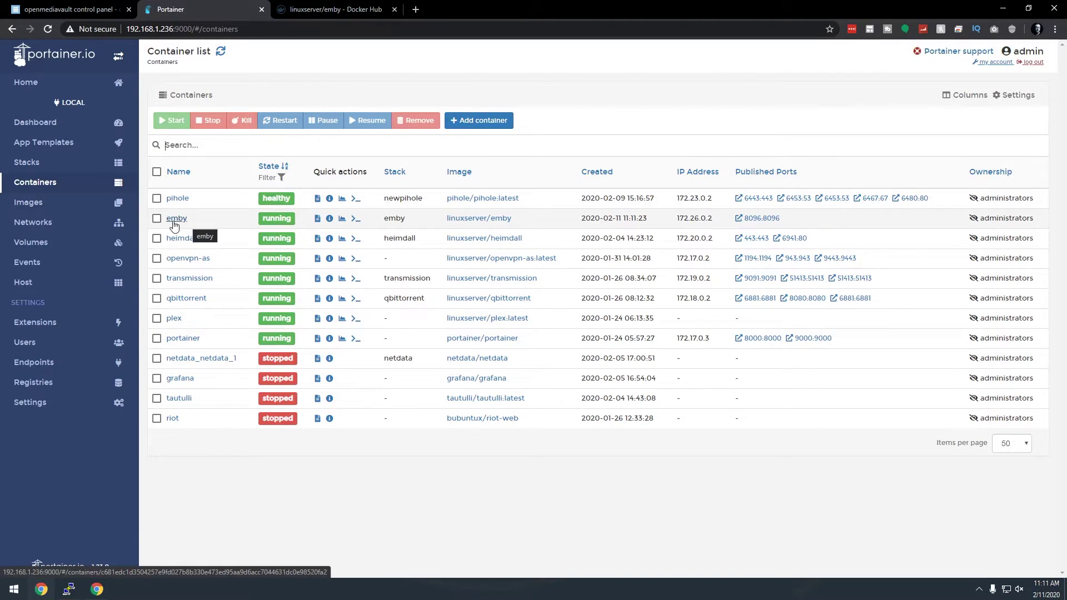
pyautogui.click(317, 220)
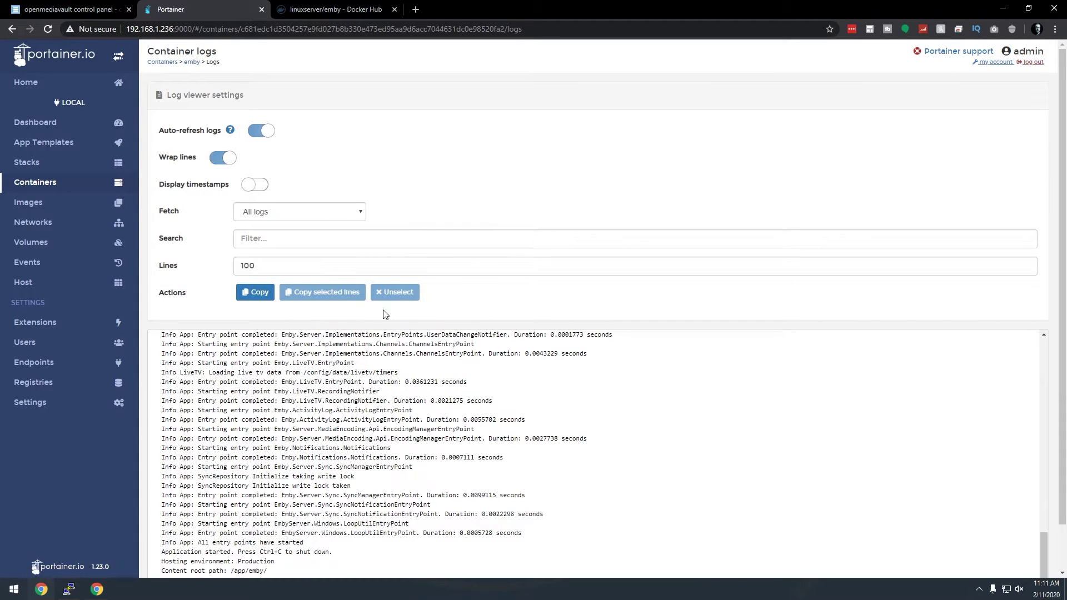
pyautogui.scroll(-1, 381, 314)
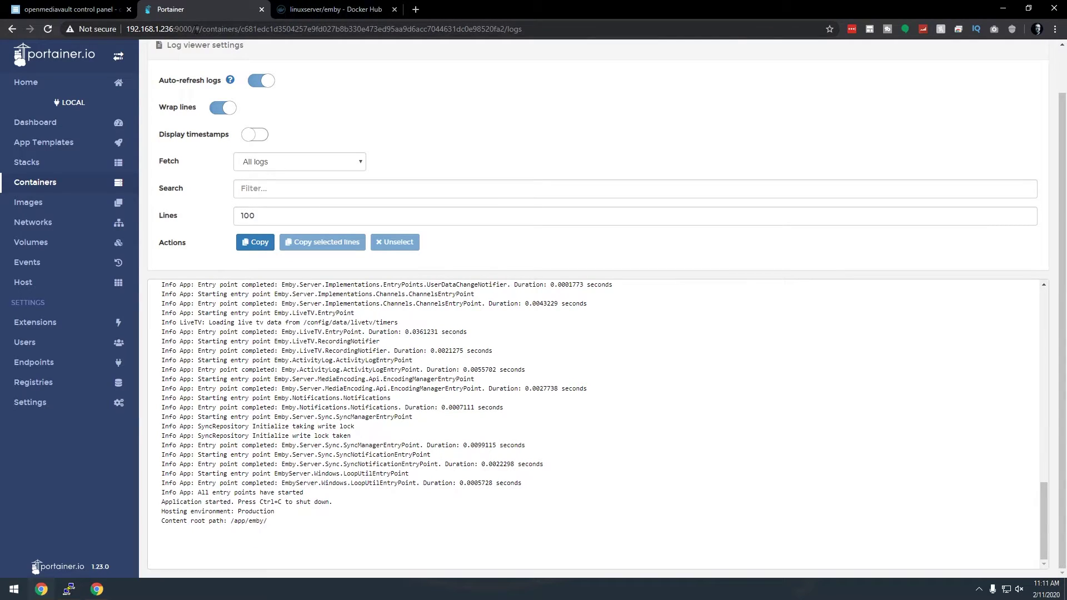
pyautogui.moveTo(192, 28); pyautogui.dragTo(123, 37)
pyautogui.hotkey('ctrl', 'c')
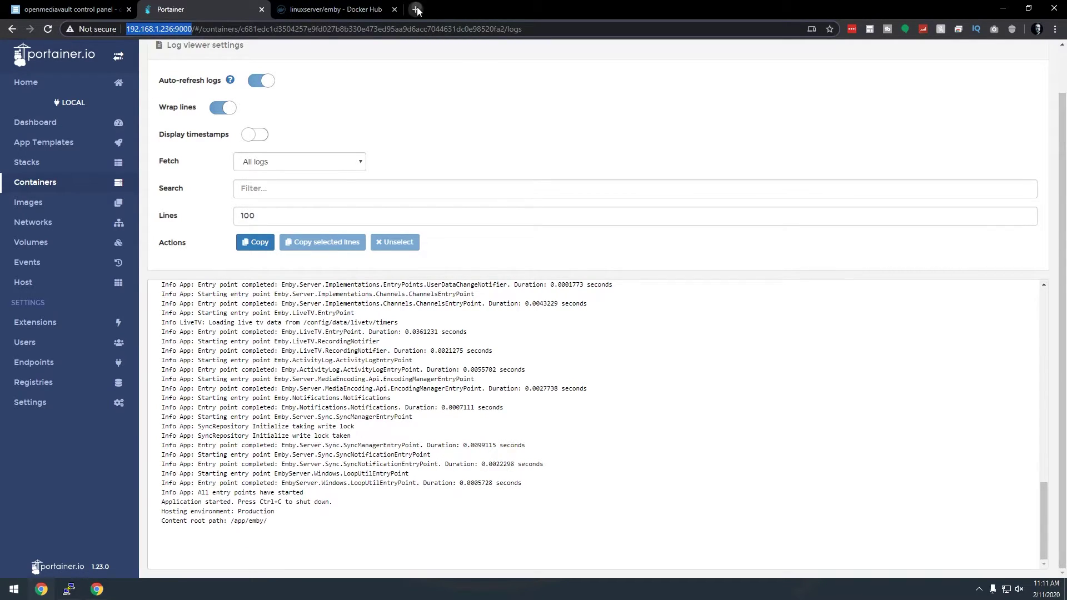
# Load the Emby server on port 8096 in a new browser tab
pyautogui.click(415, 9)
pyautogui.hotkey('ctrl', 'v')
pyautogui.hotkey('ctrl', 'shift', 'Left')
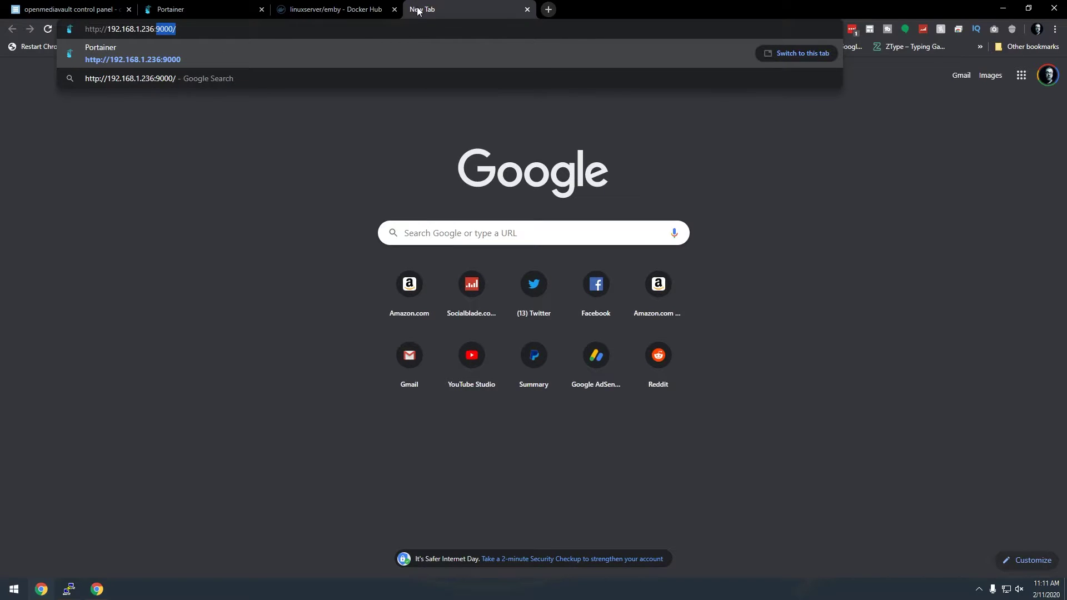
pyautogui.write('8096')
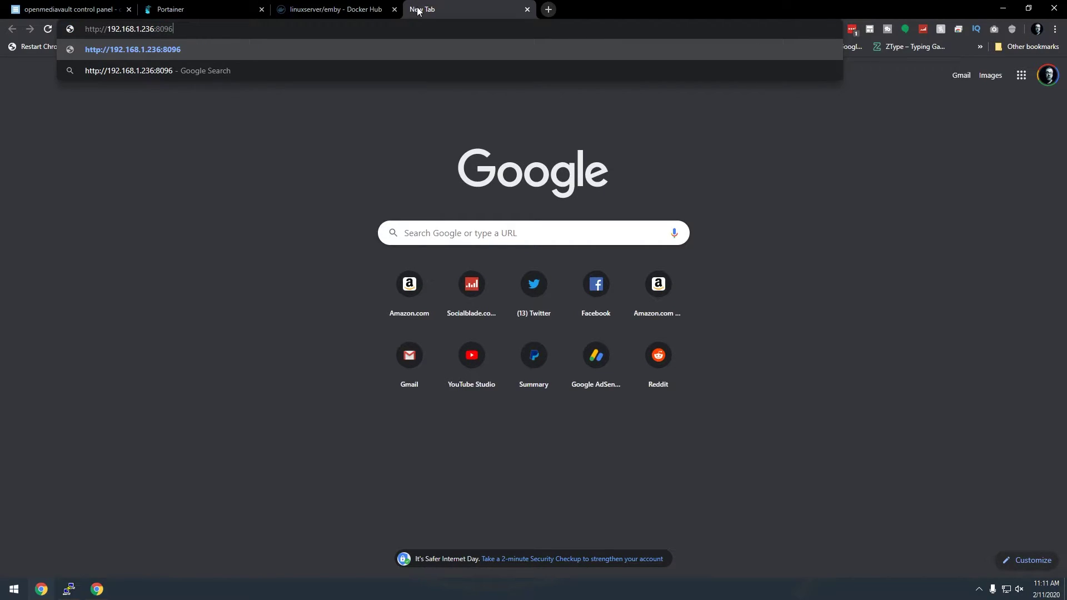
pyautogui.press('Return')
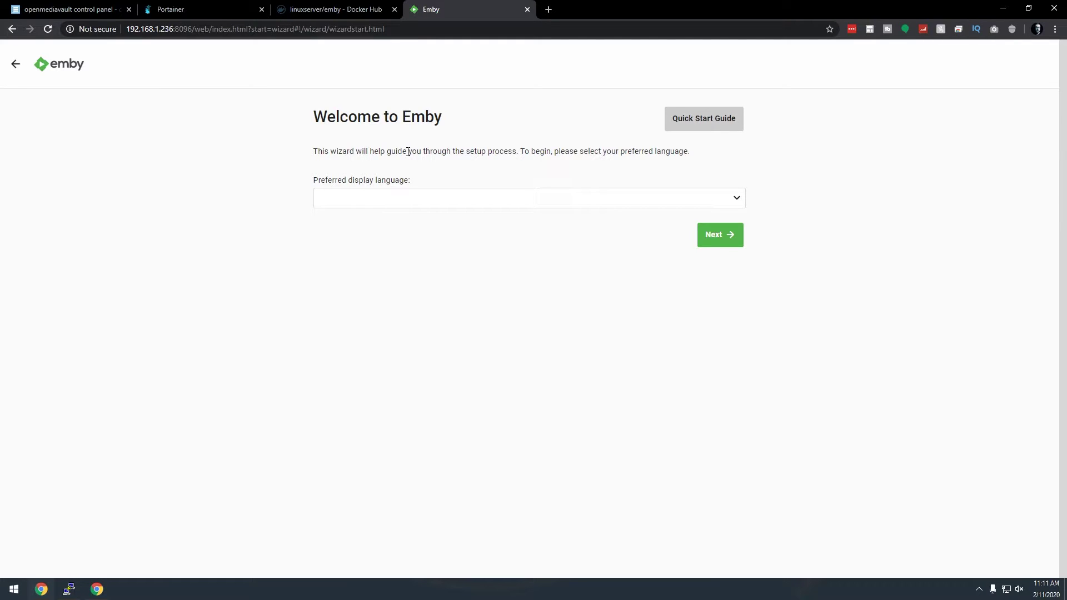
# Choose English (United States) as display language and create the first user with a username and password
pyautogui.click(479, 203)
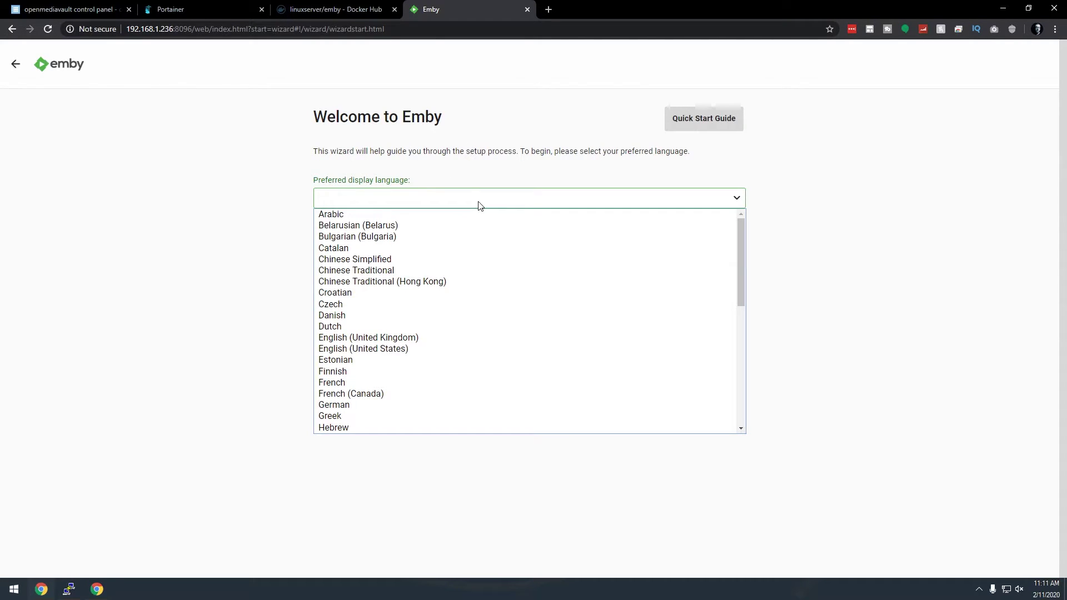
pyautogui.click(364, 348)
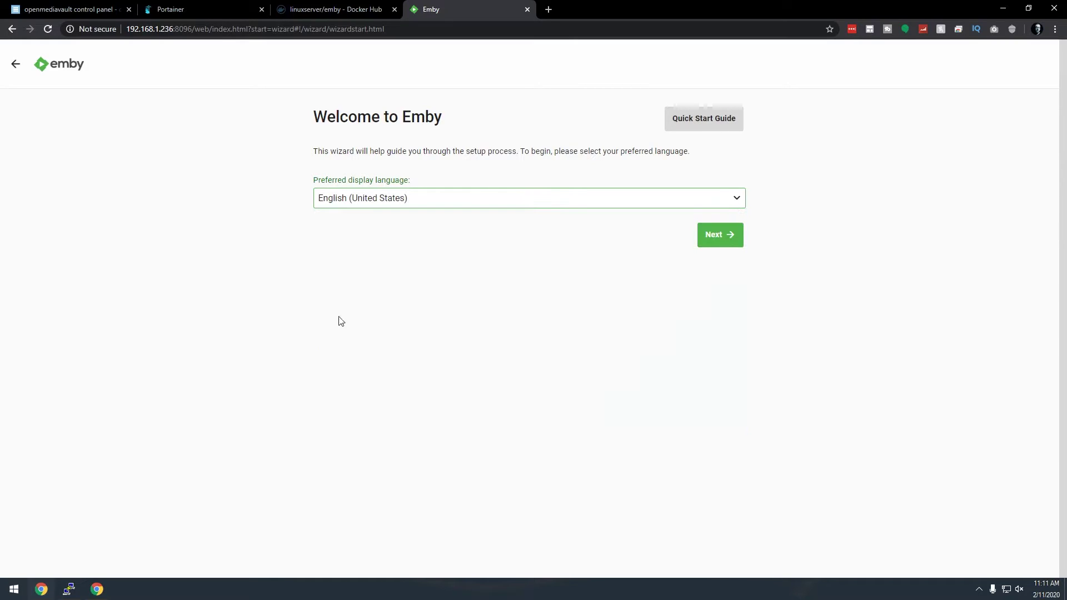
pyautogui.click(713, 236)
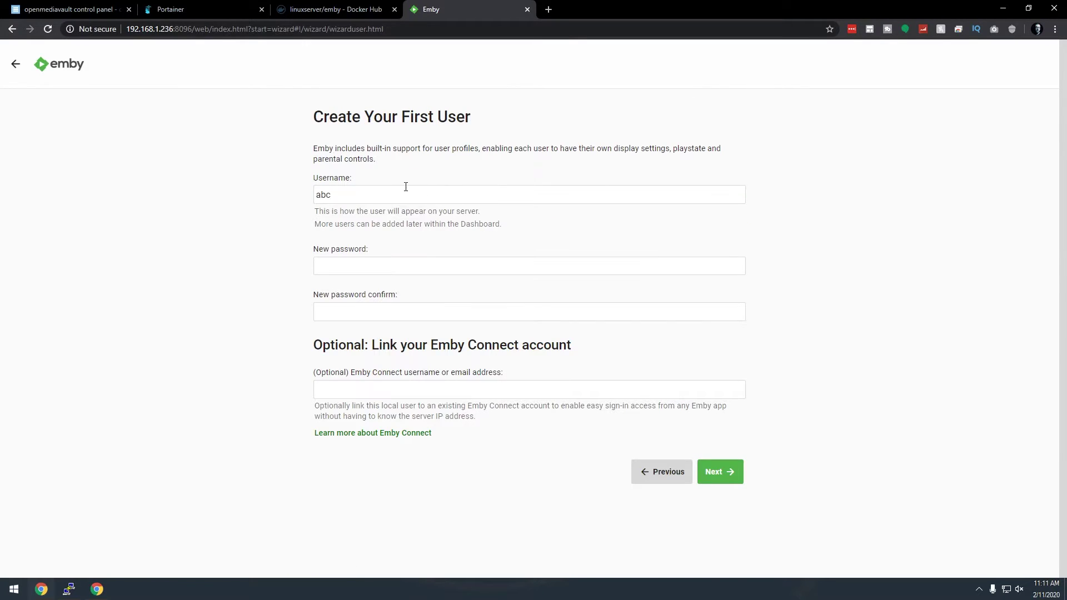
pyautogui.doubleClick(406, 187)
pyautogui.write('dbtech')
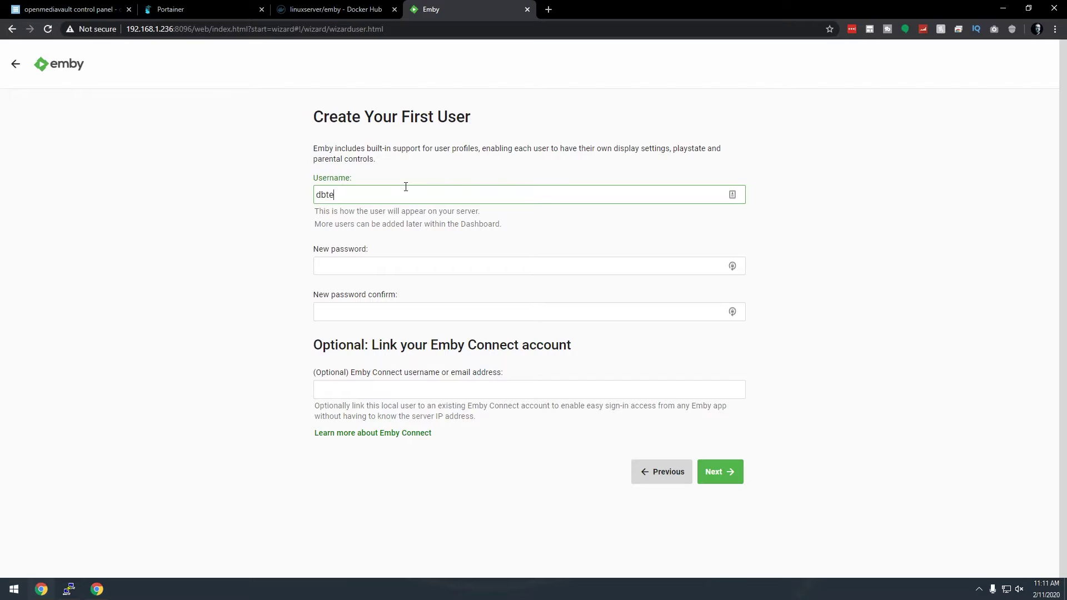
pyautogui.press('Tab')
pyautogui.write('•••••')
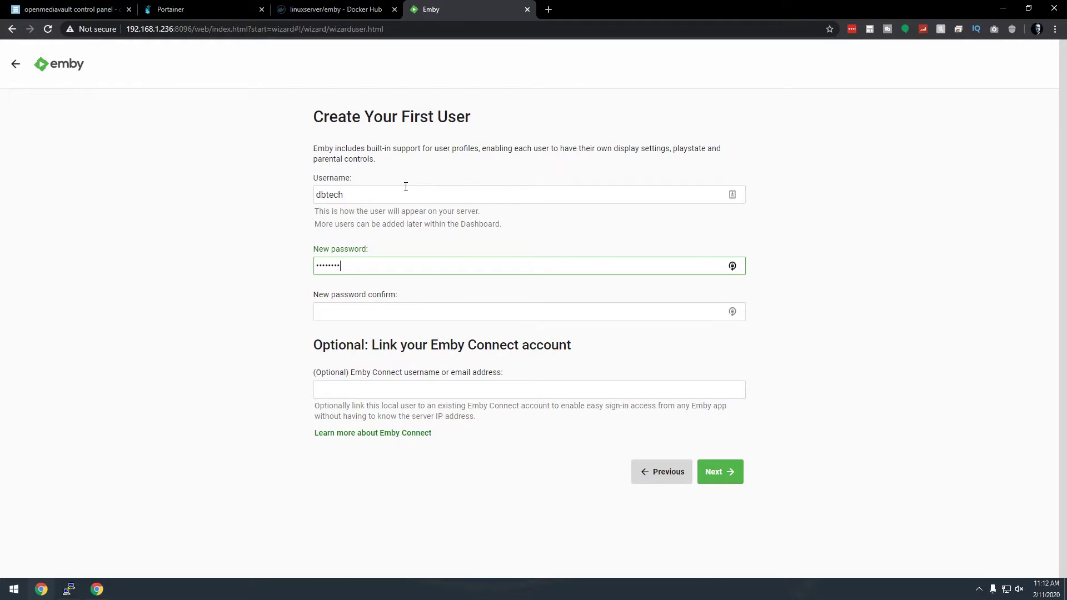
pyautogui.press('Tab')
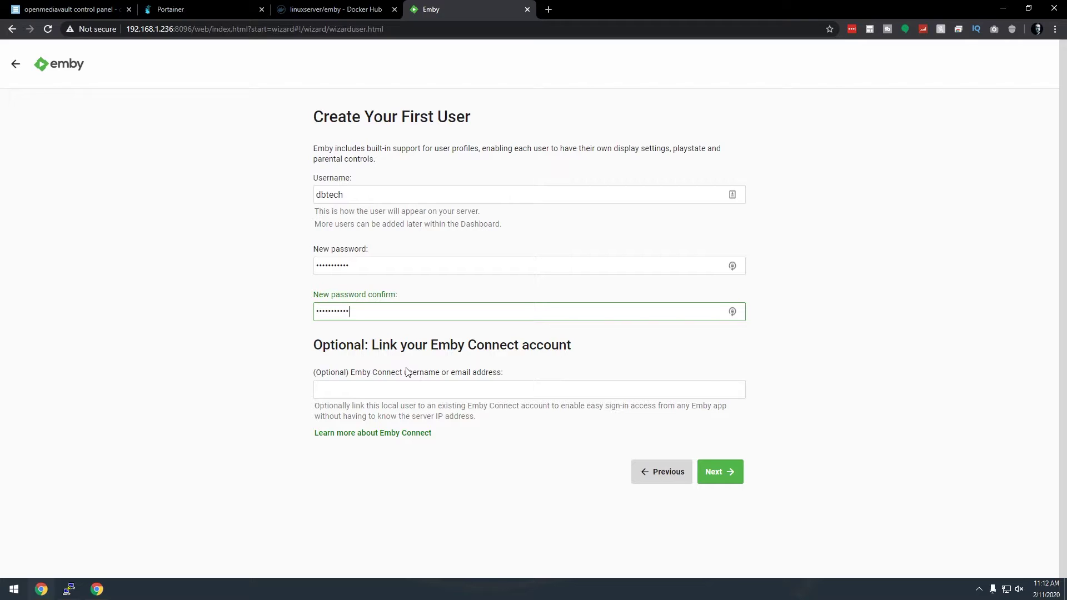
pyautogui.click(726, 476)
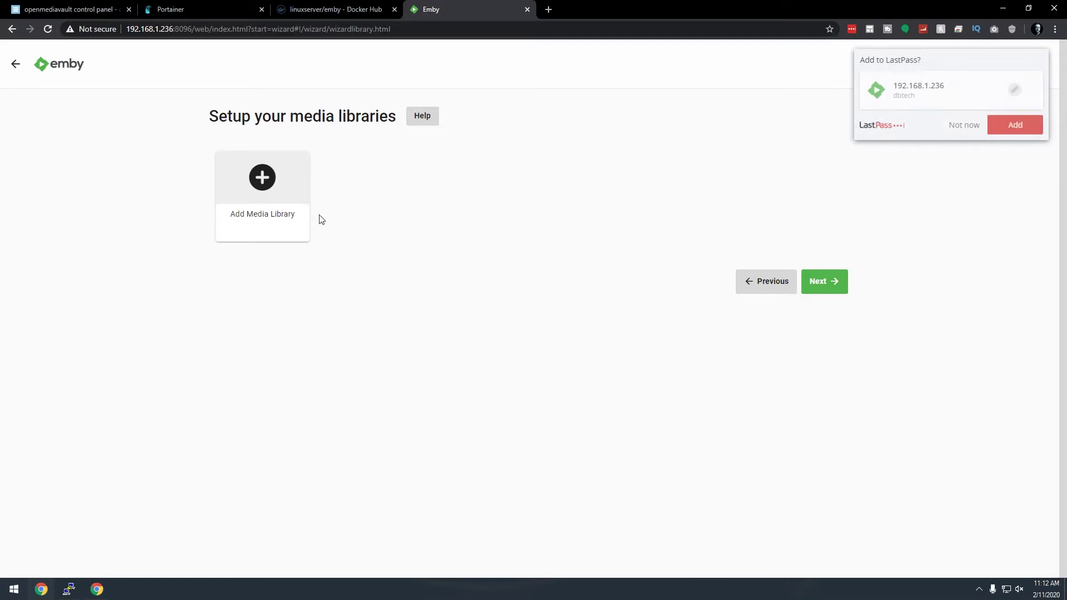
# Start a new media library with content type Movies and display name Movies
pyautogui.click(959, 130)
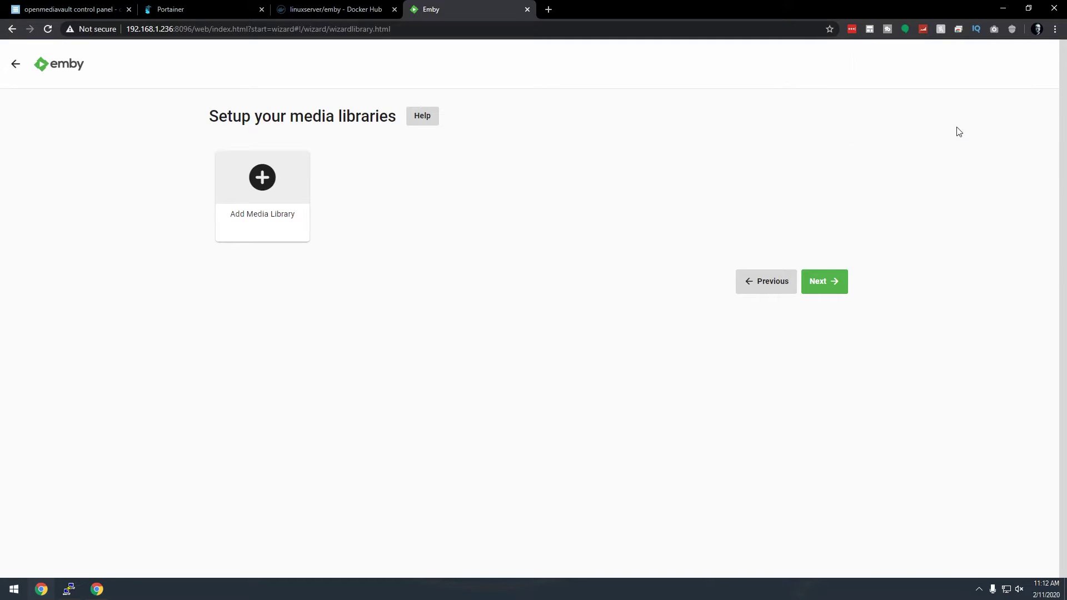
pyautogui.click(277, 218)
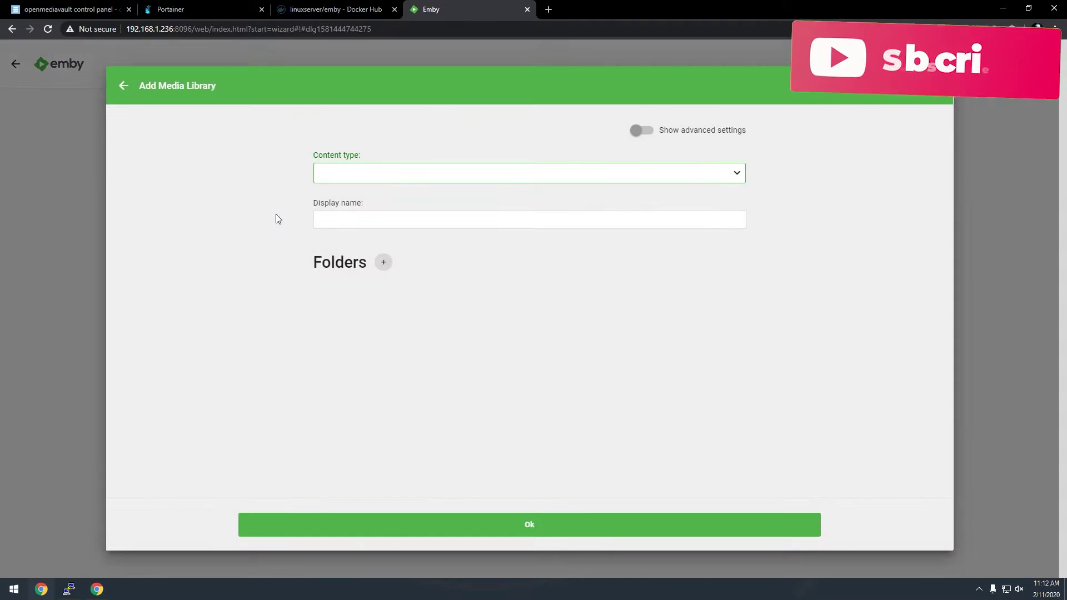
pyautogui.click(349, 174)
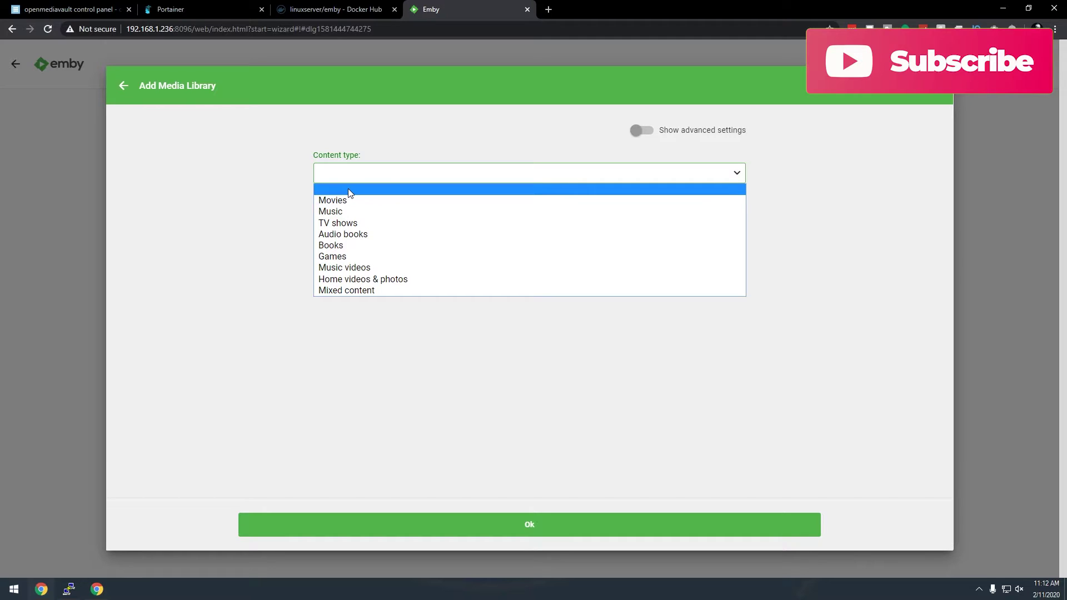
pyautogui.click(348, 200)
pyautogui.click(344, 231)
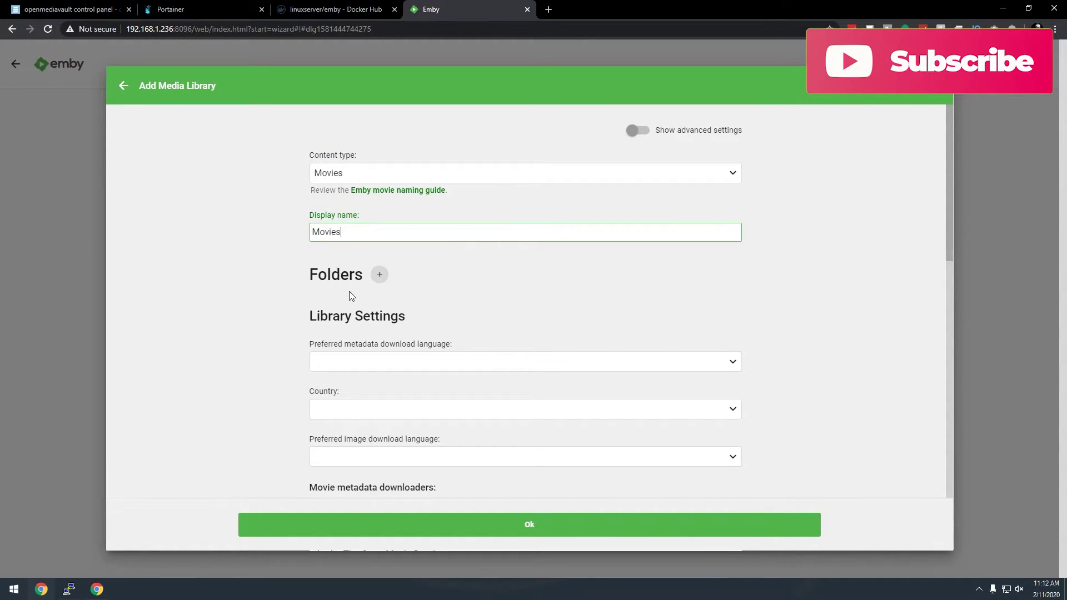
# Add /data/movies as the Movies library's folder
pyautogui.click(380, 277)
pyautogui.scroll(-8, 378, 280)
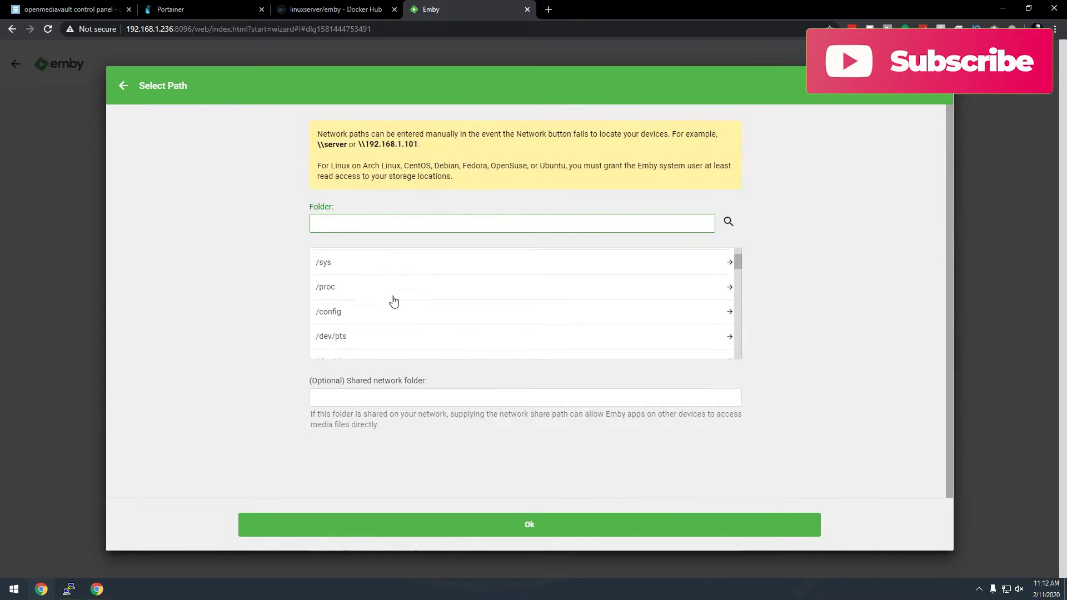
pyautogui.scroll(-3, 393, 301)
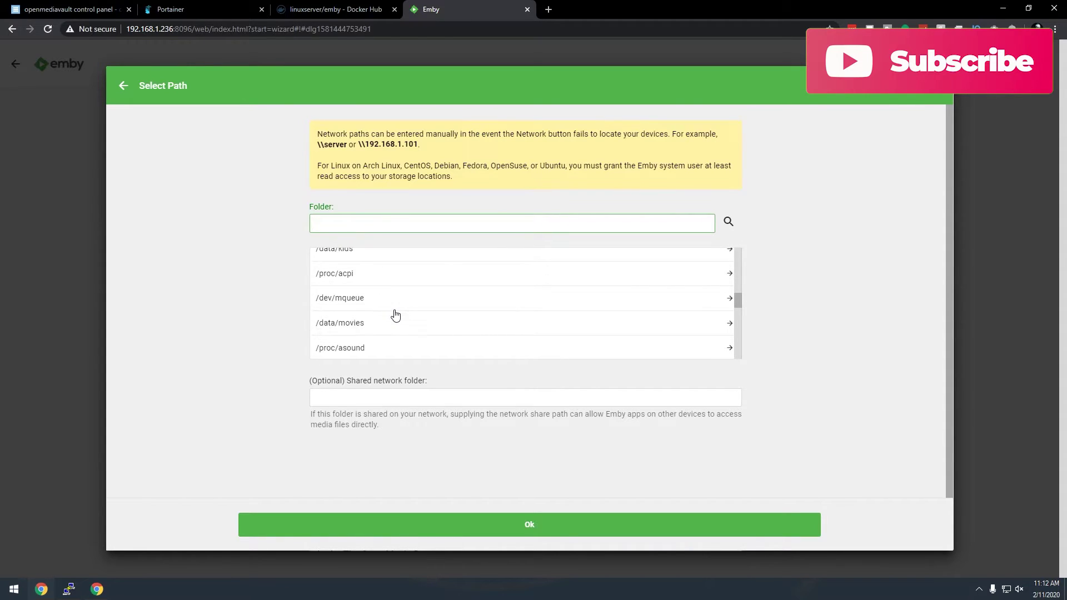
pyautogui.click(358, 325)
pyautogui.click(348, 268)
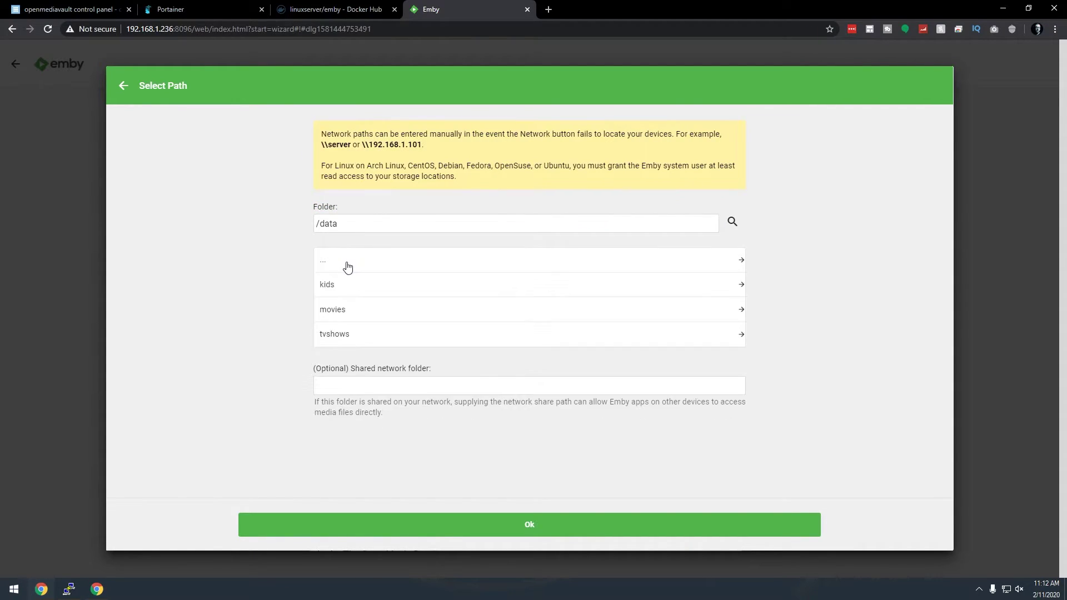
pyautogui.click(344, 311)
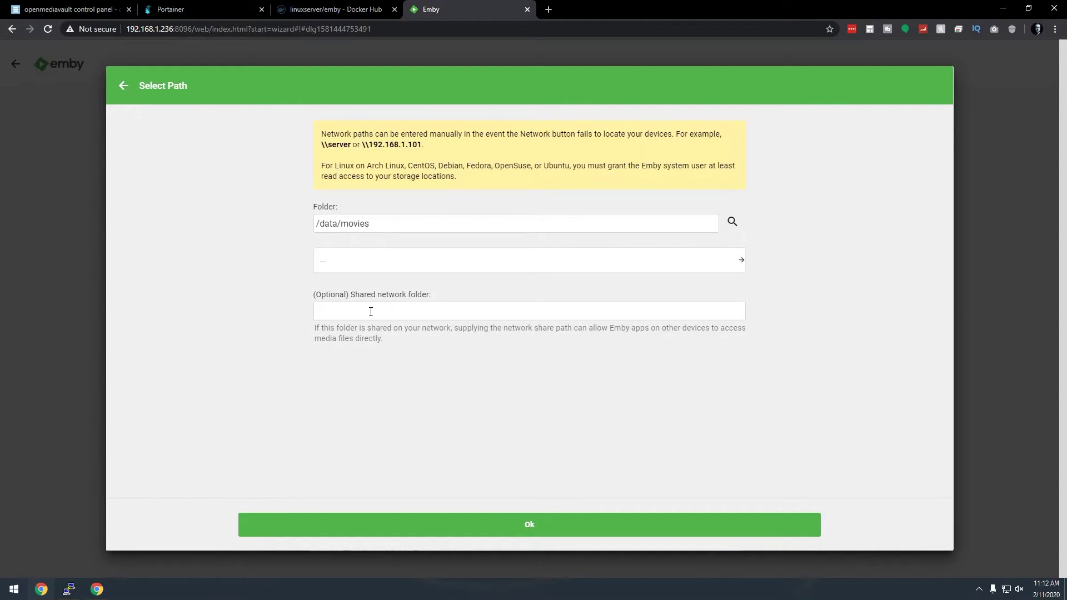
pyautogui.click(529, 532)
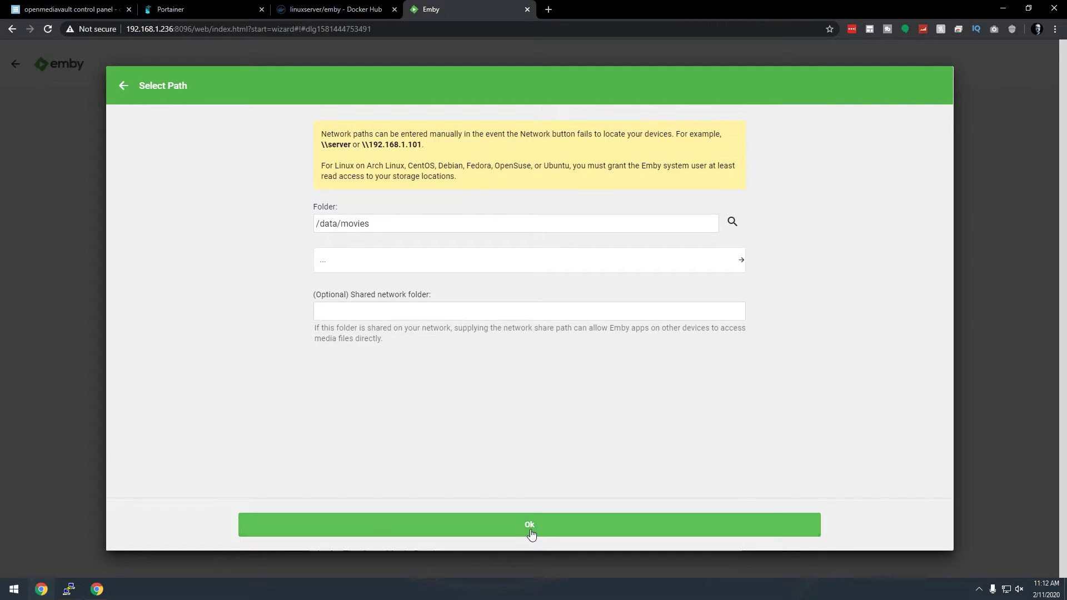
# Set metadata language to English, country to United States, and image download language to English
pyautogui.scroll(-2, 495, 345)
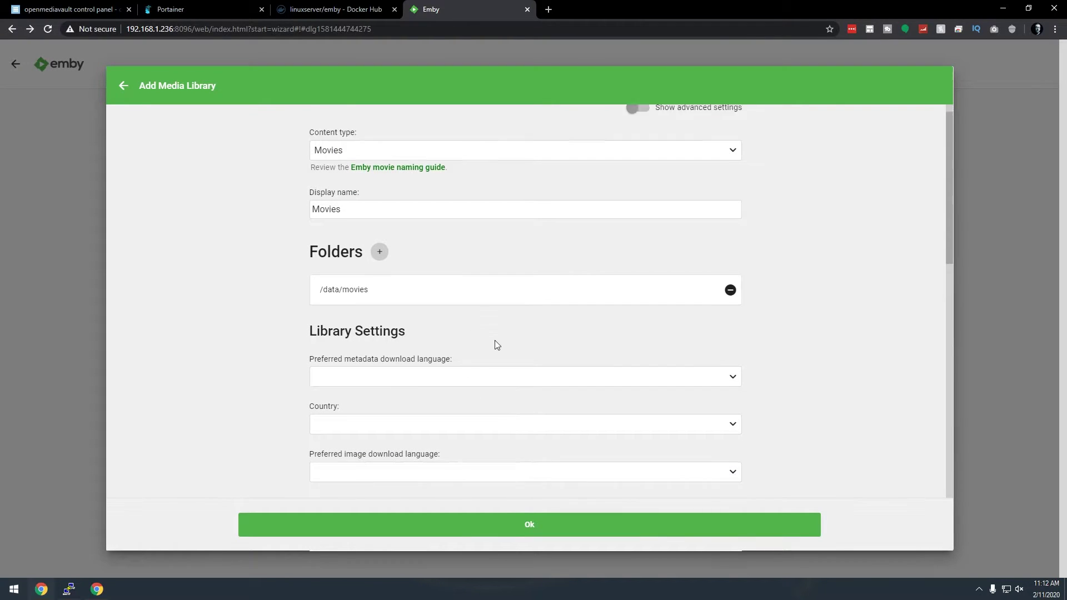
pyautogui.click(451, 289)
pyautogui.press('e')
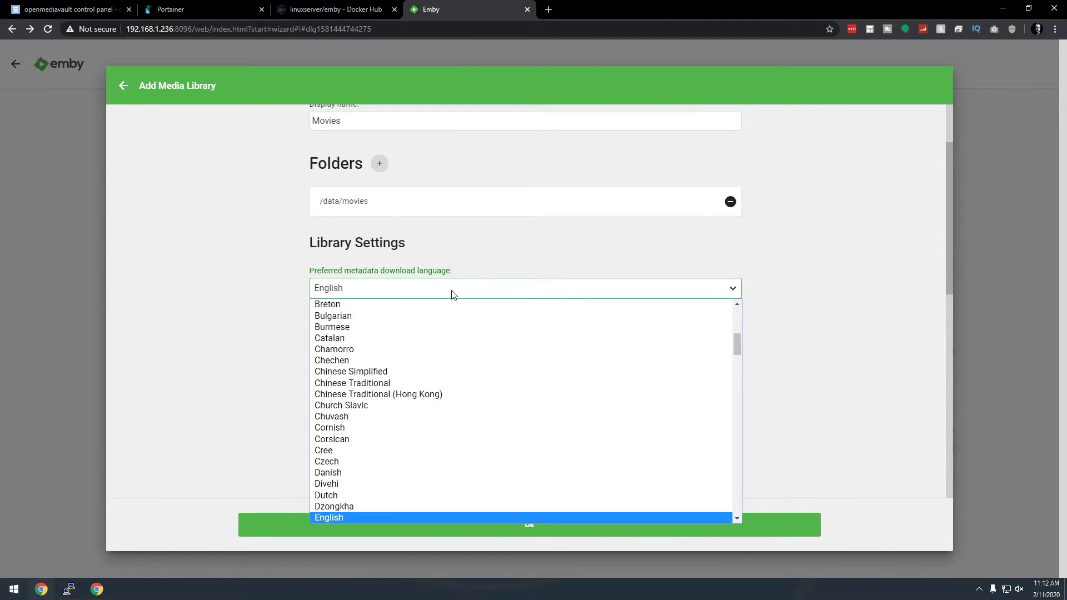
pyautogui.click(331, 518)
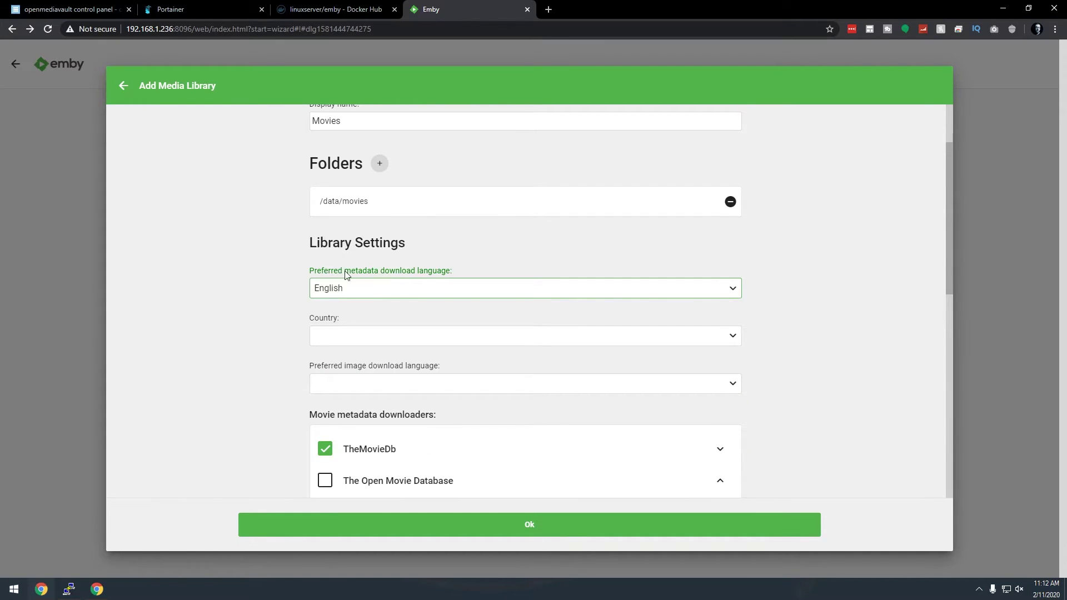
pyautogui.click(356, 337)
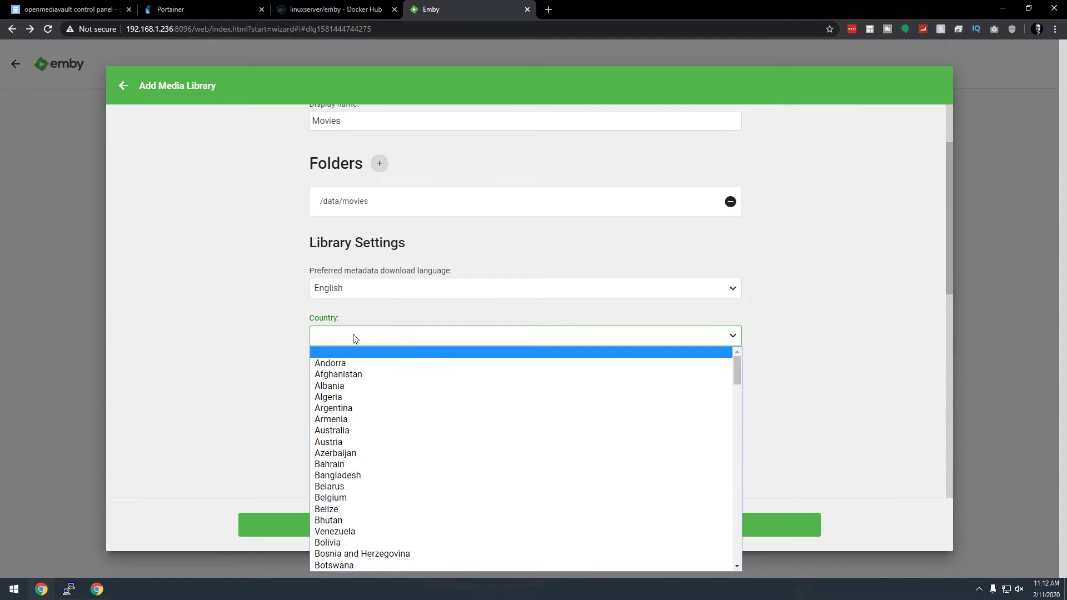
pyautogui.press('u')
pyautogui.scroll(-3, 456, 536)
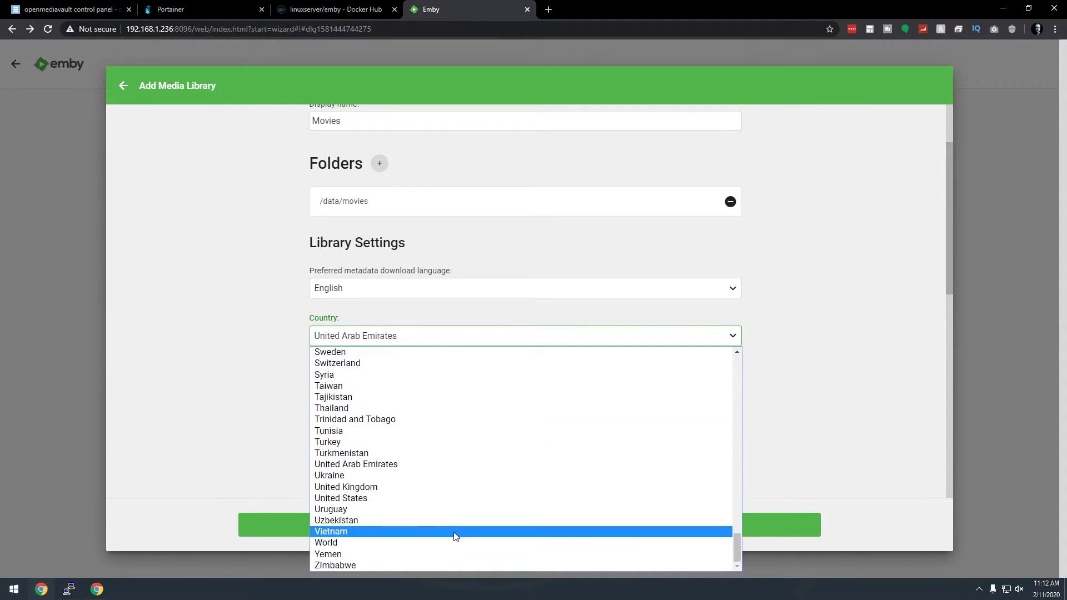
pyautogui.click(396, 496)
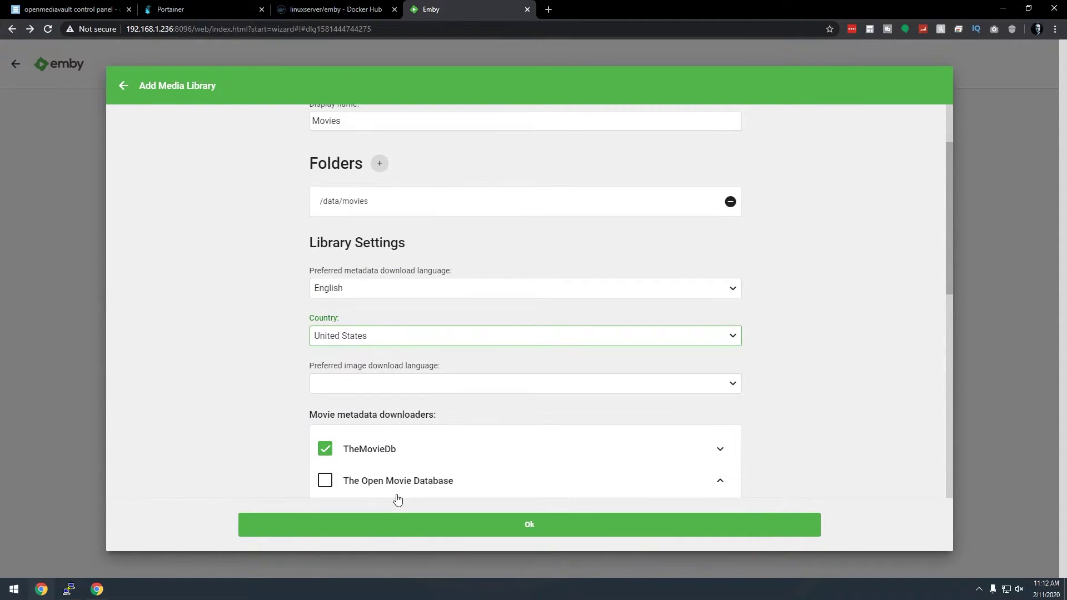
pyautogui.scroll(-1, 287, 372)
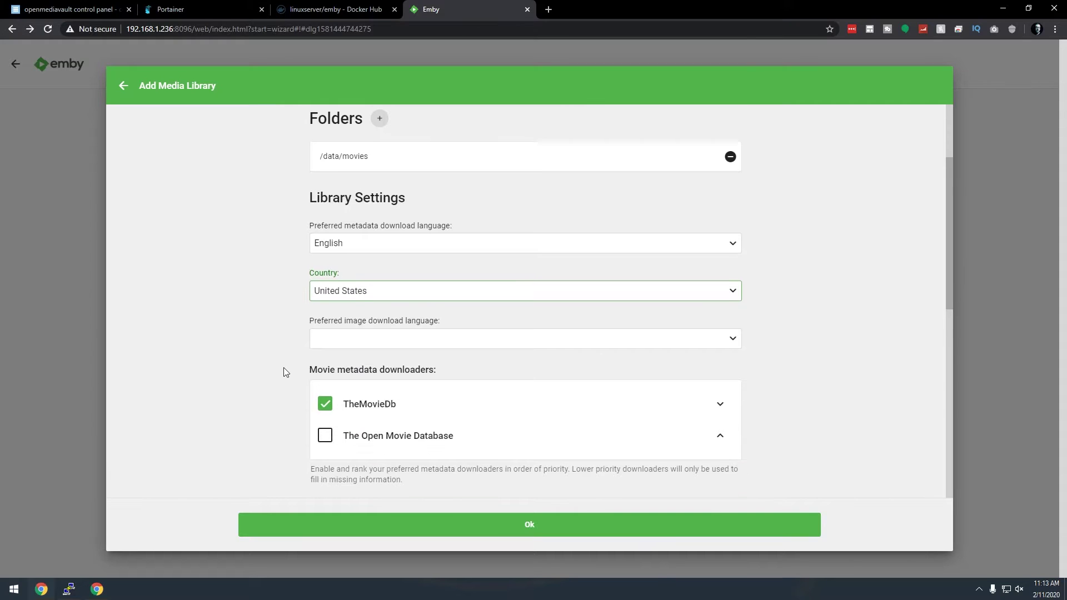
pyautogui.click(375, 328)
pyautogui.press('e')
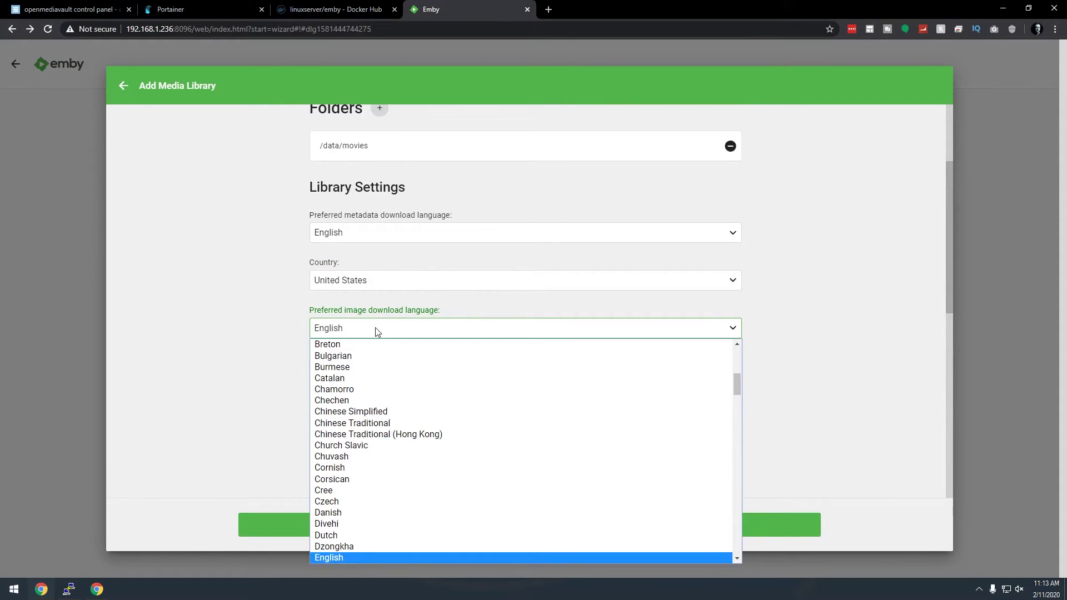
pyautogui.click(328, 547)
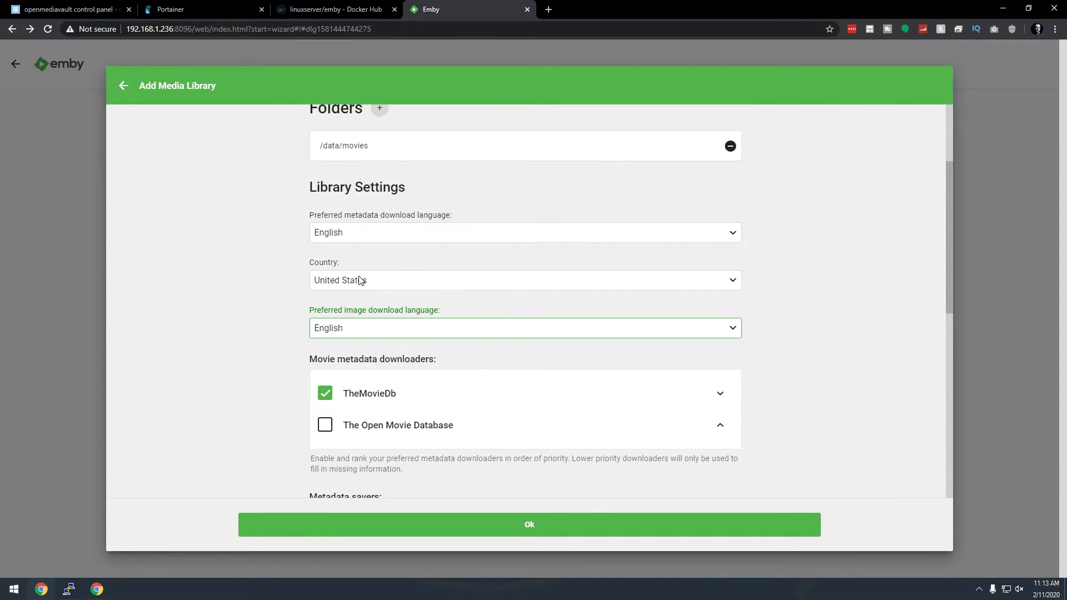
# Toggle The Open Movie Database downloader on and off, leaving TheMovieDb as sole downloader
pyautogui.scroll(-1, 360, 279)
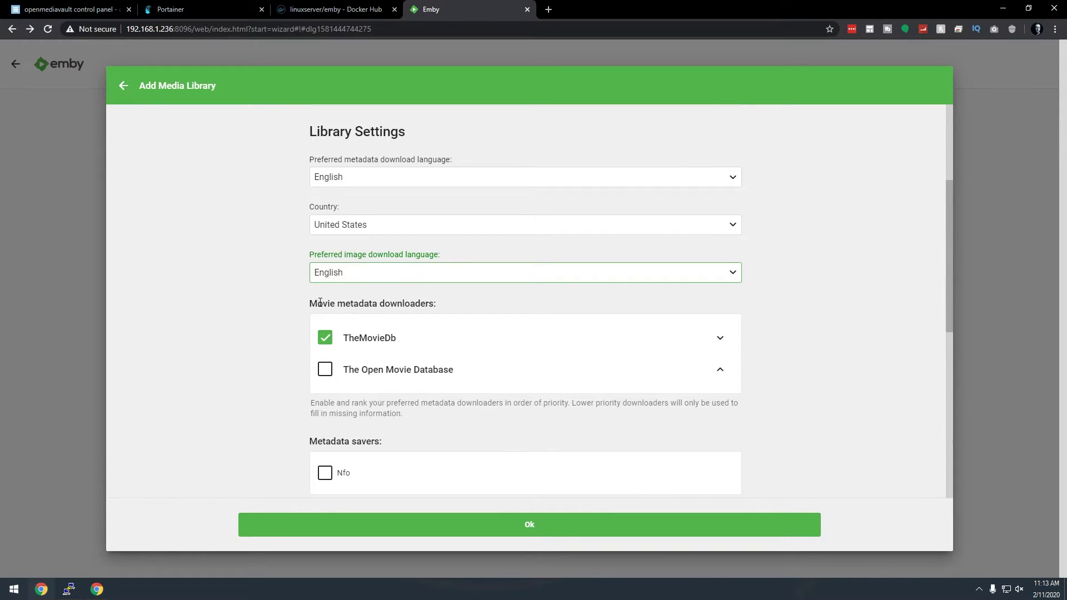
pyautogui.moveTo(310, 304); pyautogui.dragTo(403, 306)
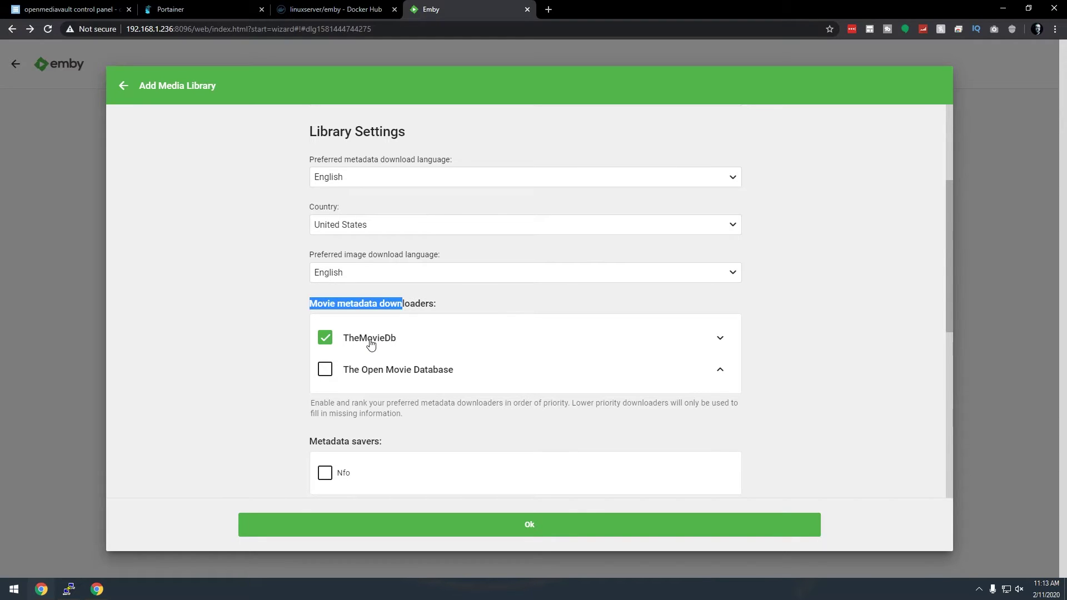
pyautogui.click(325, 378)
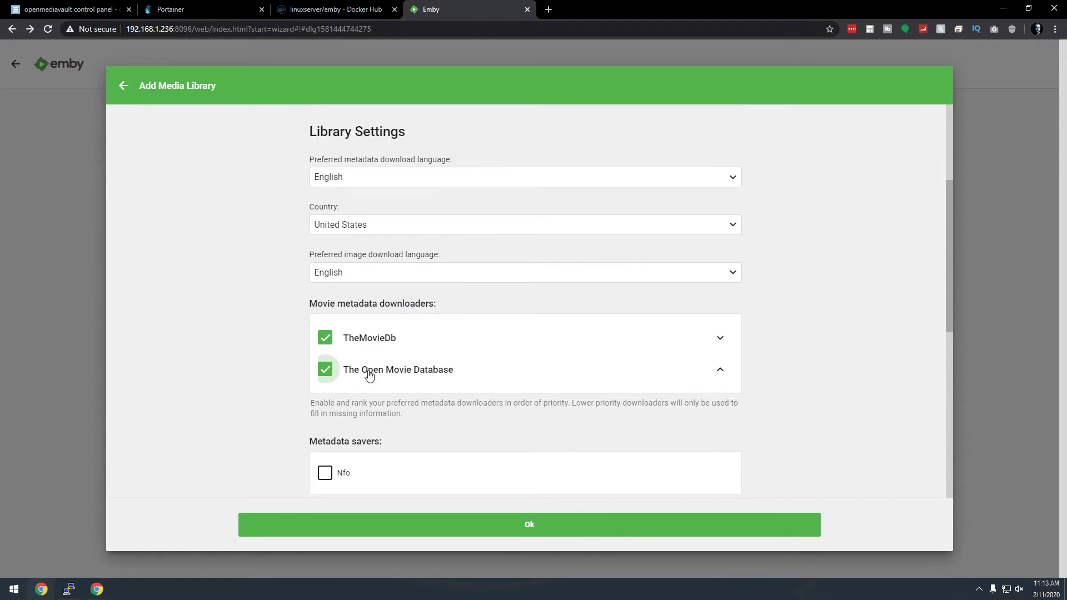
pyautogui.click(328, 373)
# Turn on saving artwork, thumbnail image creation, and saving thumbnails into media folders
pyautogui.scroll(-2, 401, 367)
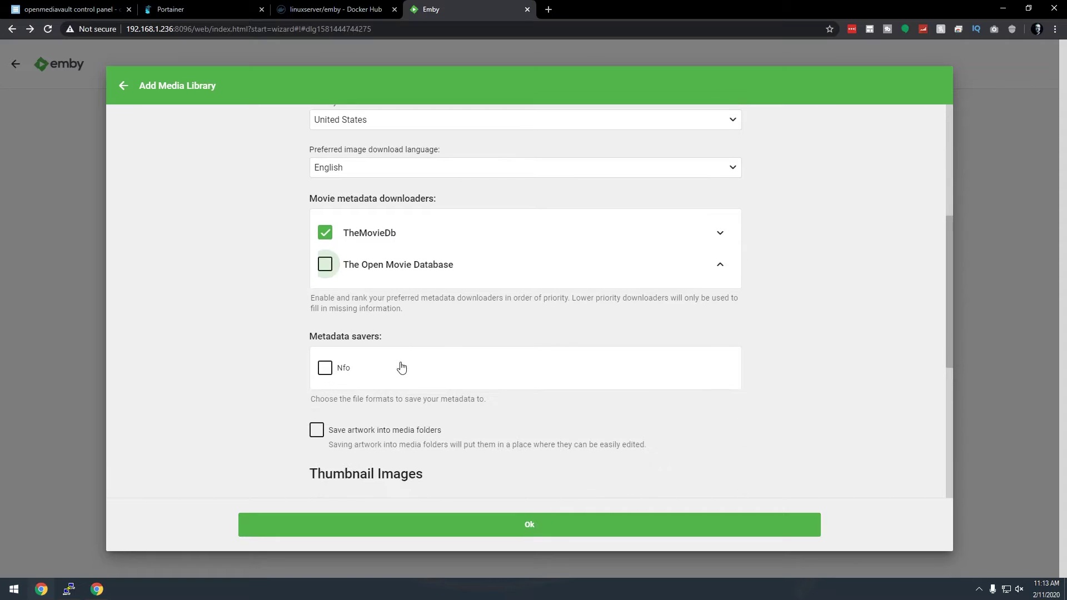
pyautogui.scroll(-2, 417, 400)
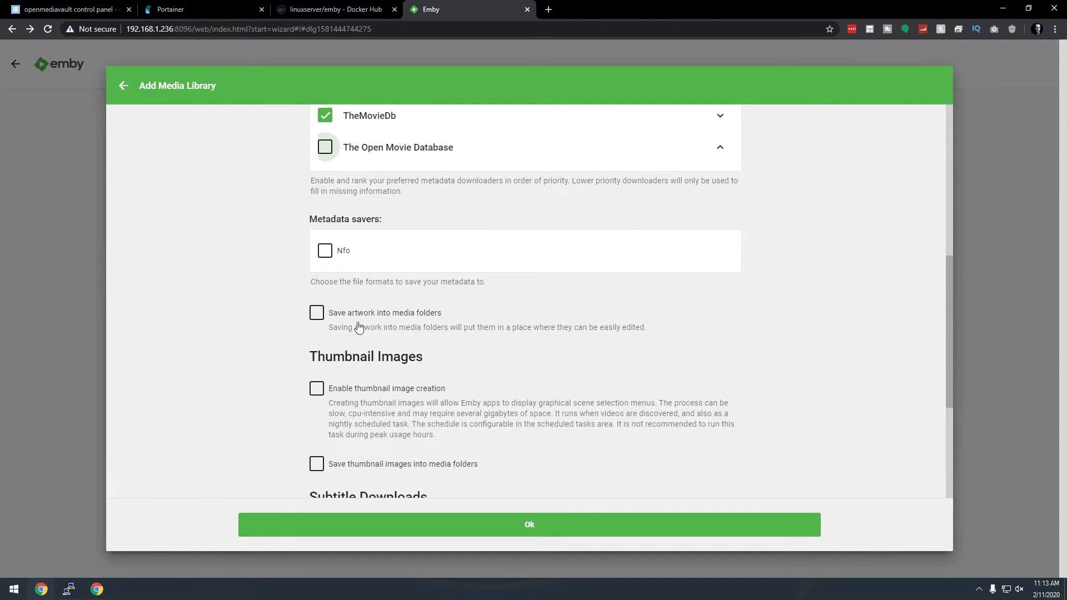
pyautogui.click(378, 317)
pyautogui.scroll(-1, 378, 351)
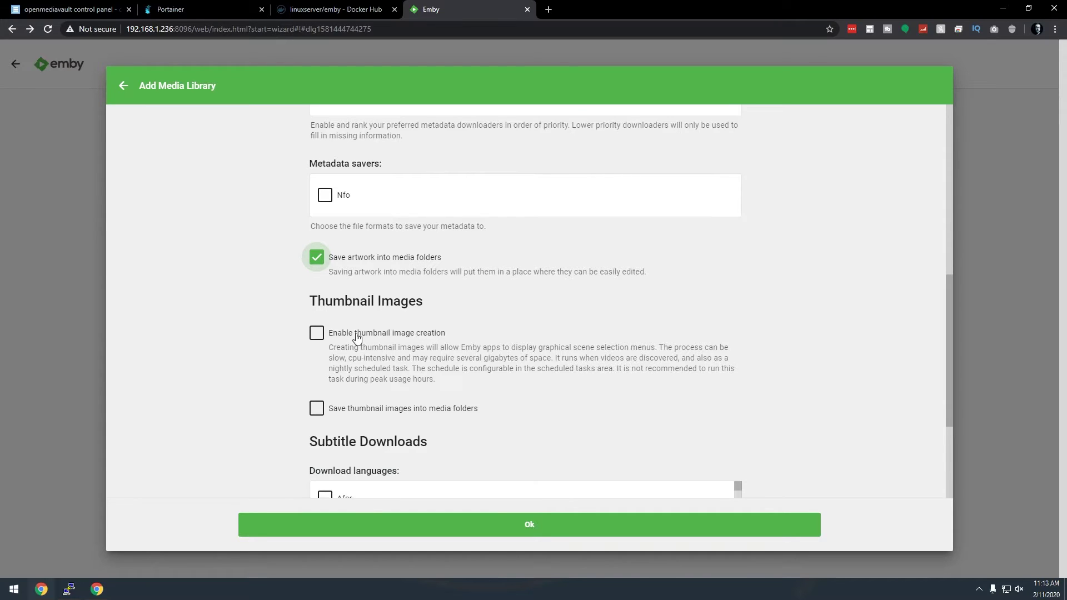
pyautogui.click(357, 337)
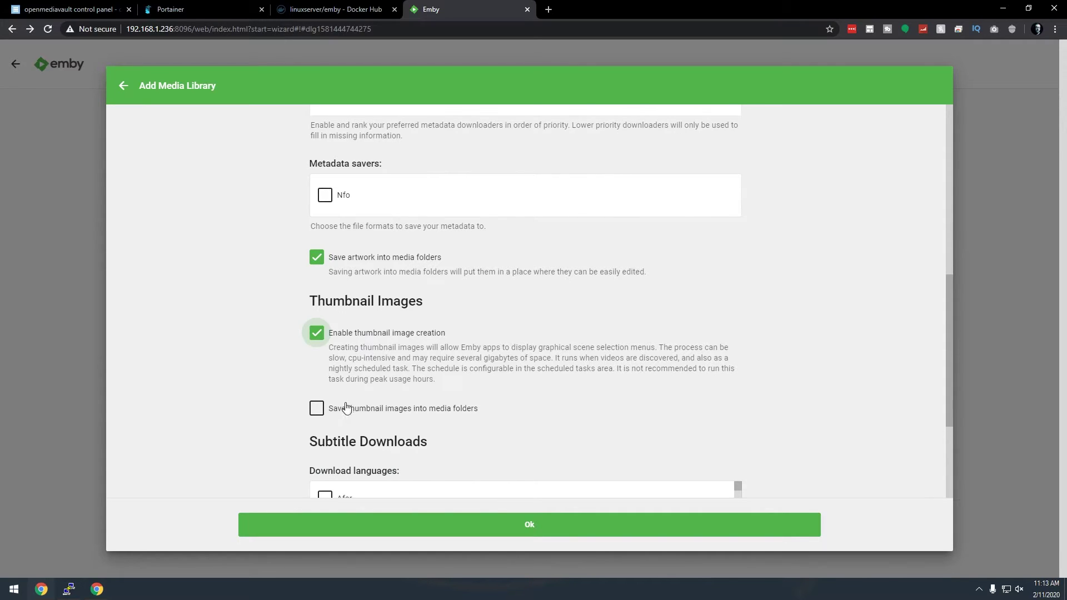
pyautogui.click(404, 416)
# Download English subtitles without requiring a hash match, and create the Movies library
pyautogui.scroll(-1, 450, 318)
pyautogui.scroll(-3, 449, 317)
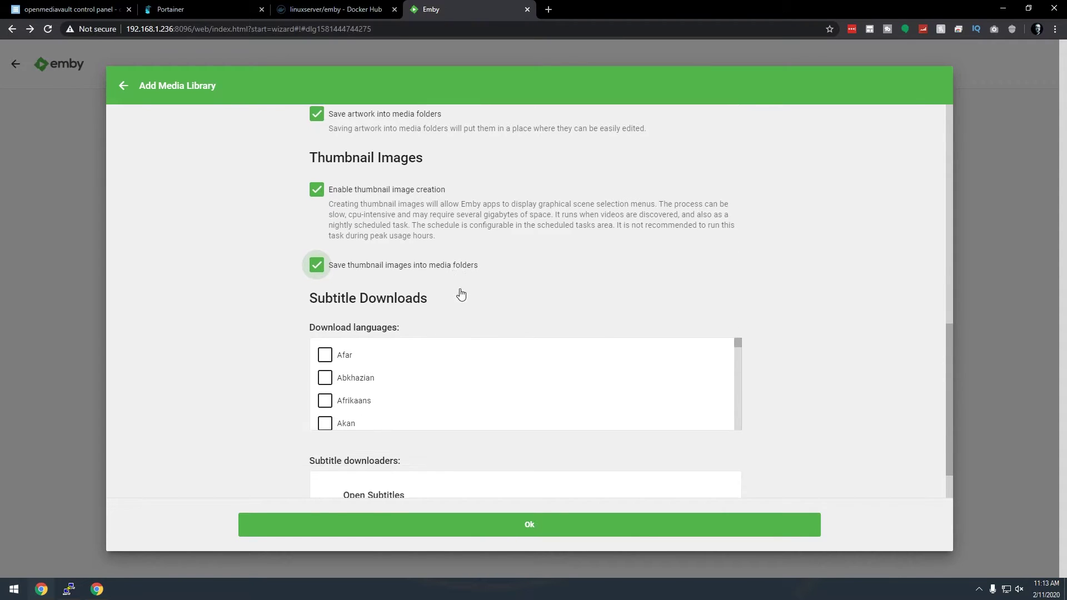
pyautogui.scroll(-10, 417, 297)
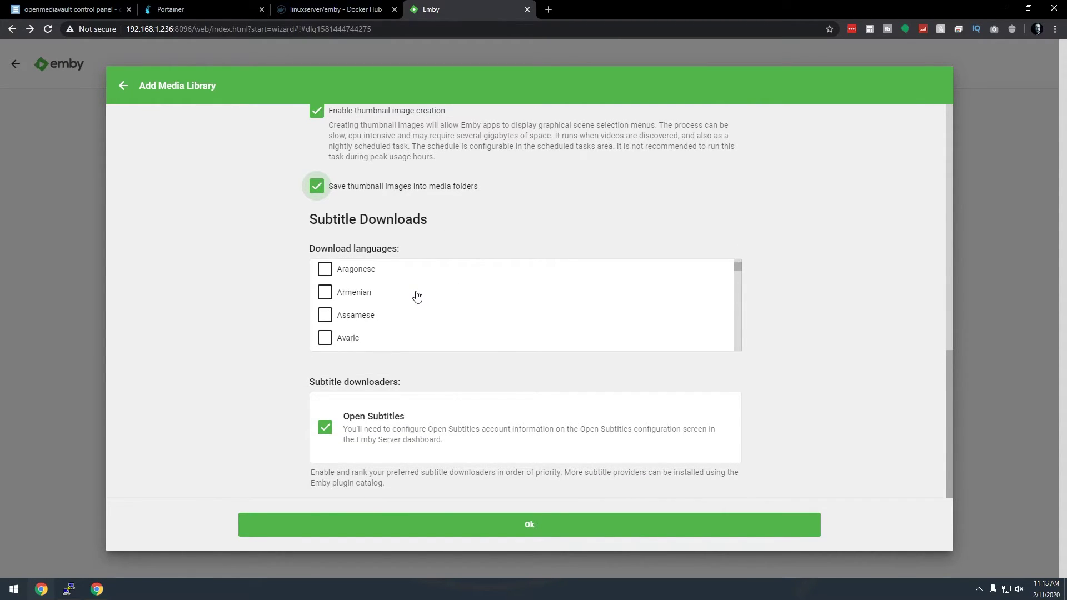
pyautogui.scroll(-8, 417, 298)
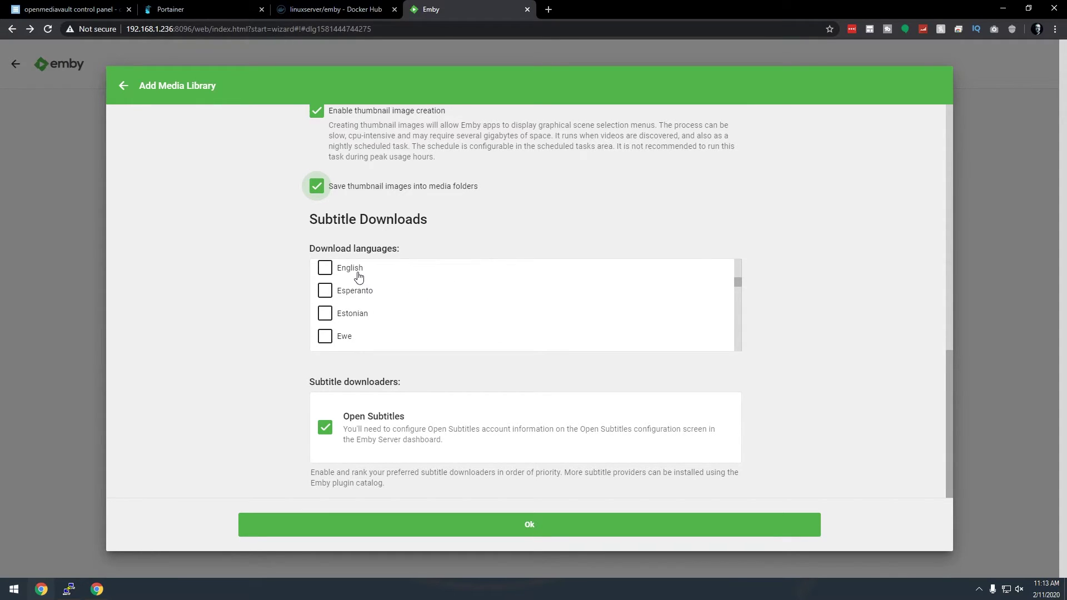
pyautogui.click(362, 274)
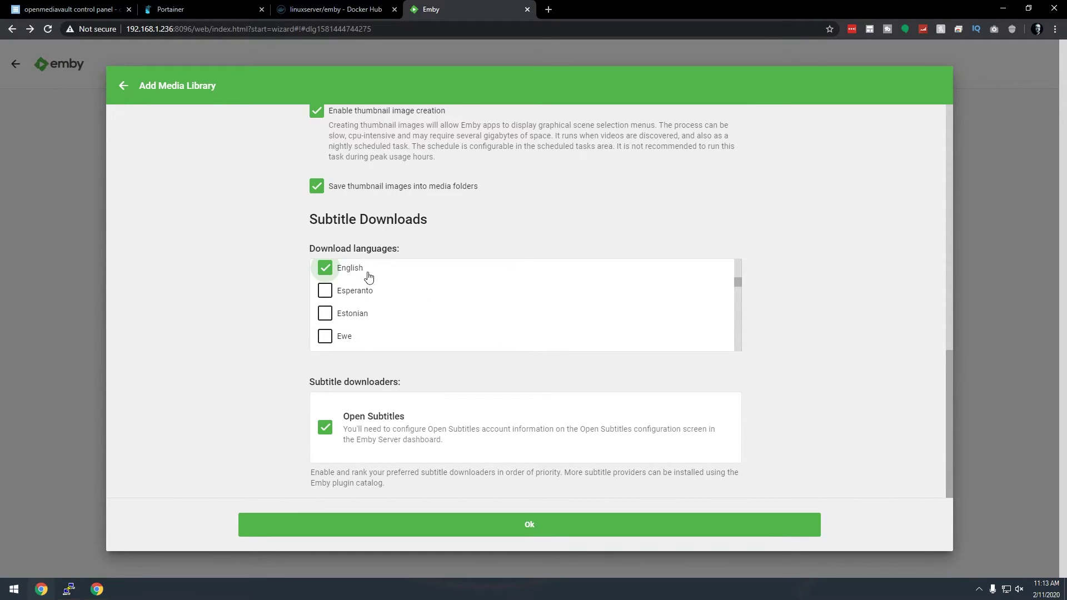
pyautogui.scroll(-3, 389, 431)
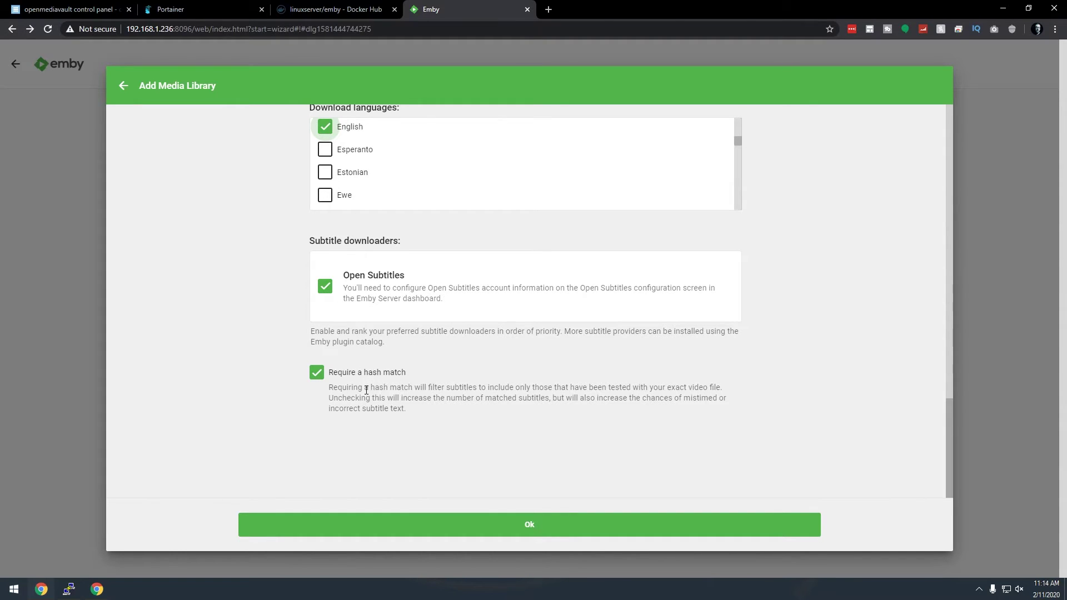
pyautogui.click(316, 374)
pyautogui.click(515, 528)
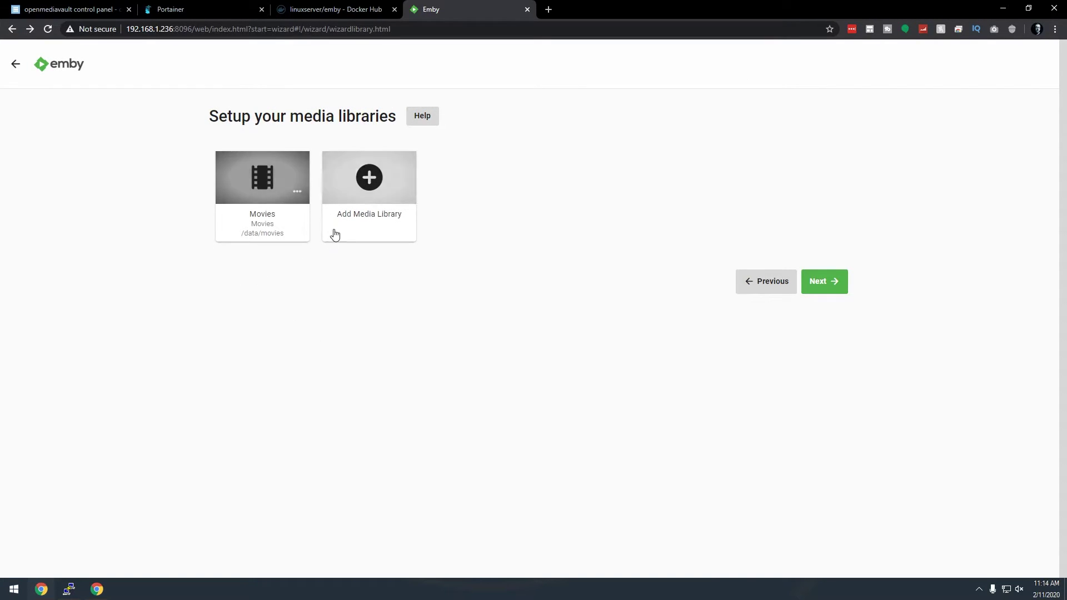
# Start another Movies-type library with display name Kids' Movies
pyautogui.click(358, 221)
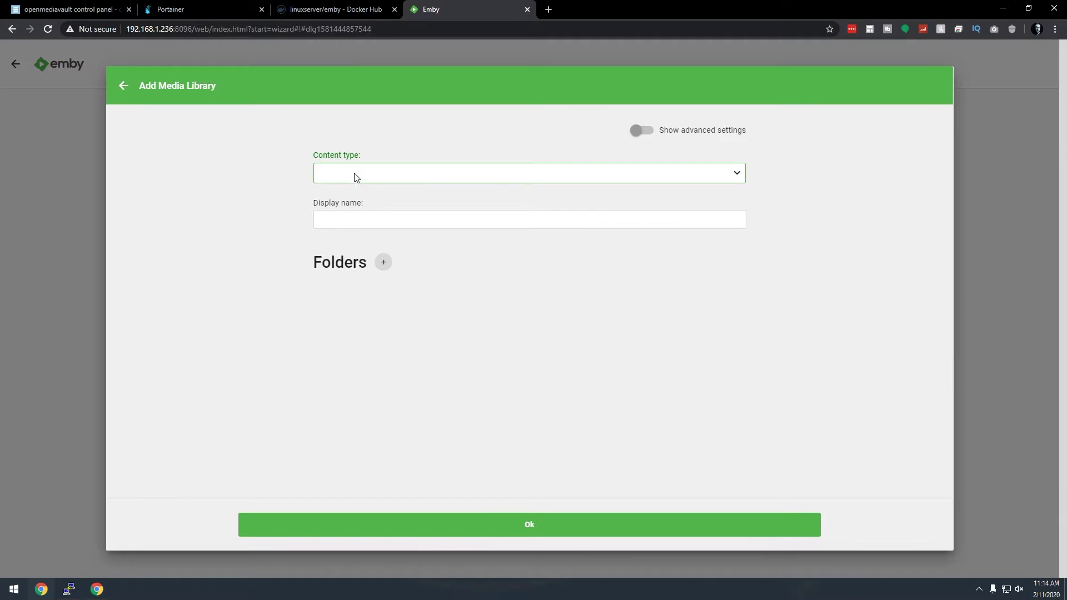
pyautogui.click(356, 177)
pyautogui.click(351, 200)
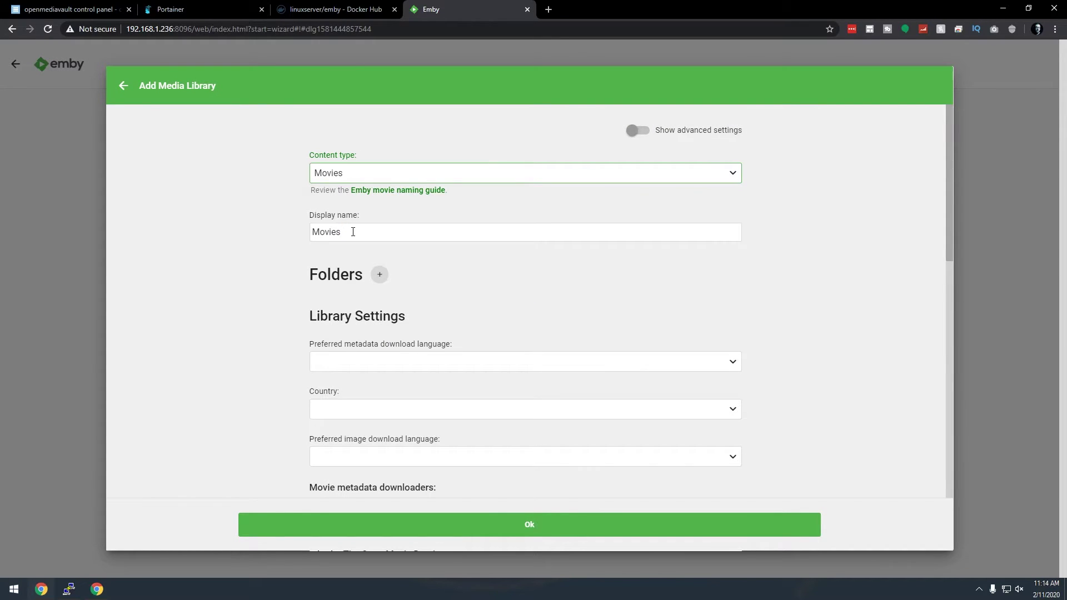
pyautogui.click(353, 232)
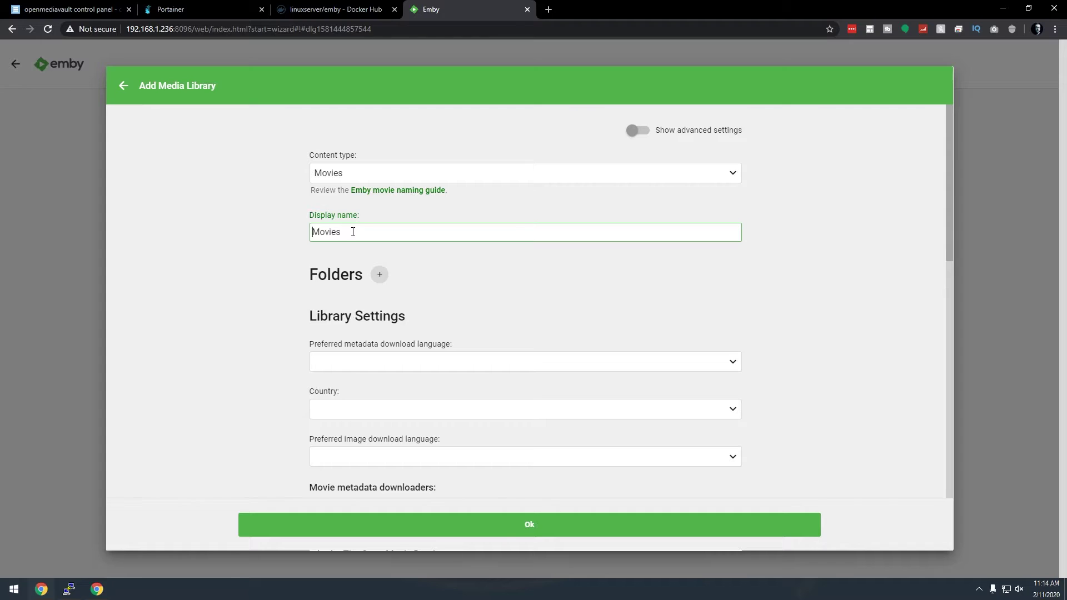
pyautogui.write("Kids'")
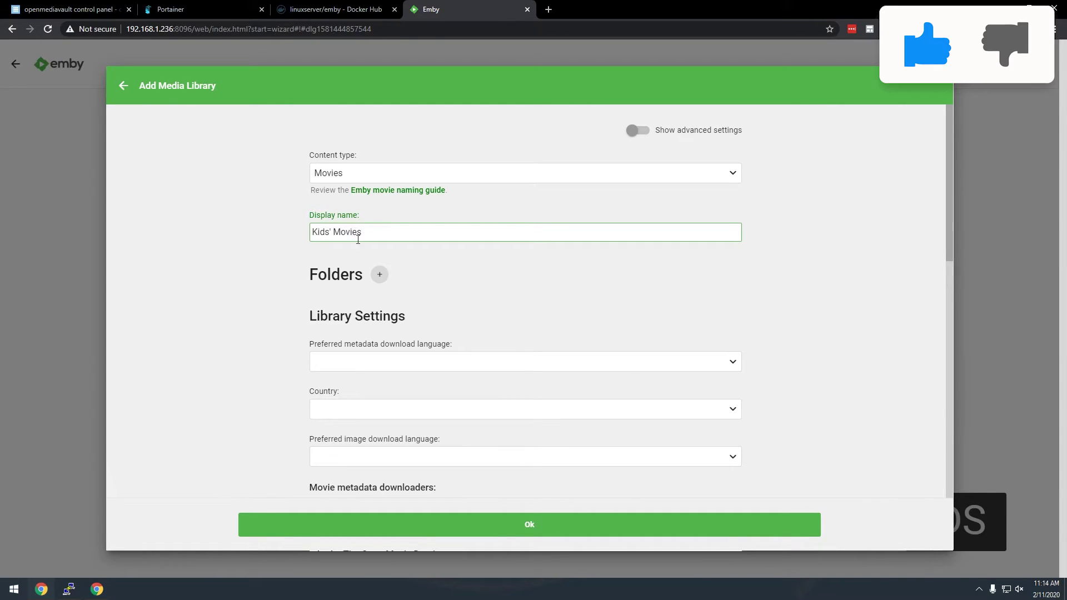
# Add /data/kids as the Kids' Movies library folder
pyautogui.click(379, 275)
pyautogui.scroll(-2, 403, 289)
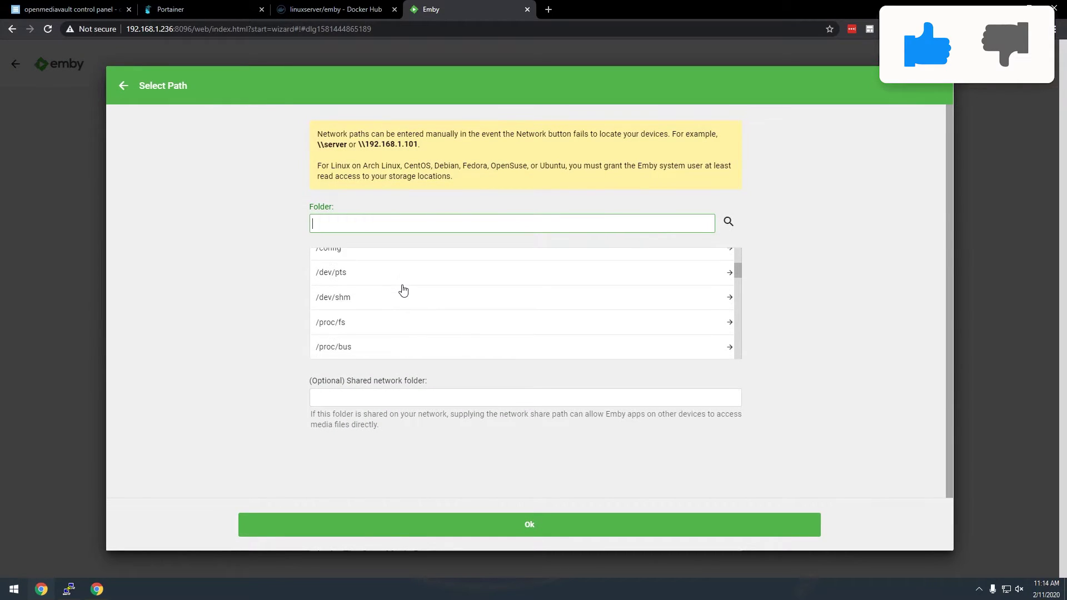
pyautogui.scroll(-6, 403, 289)
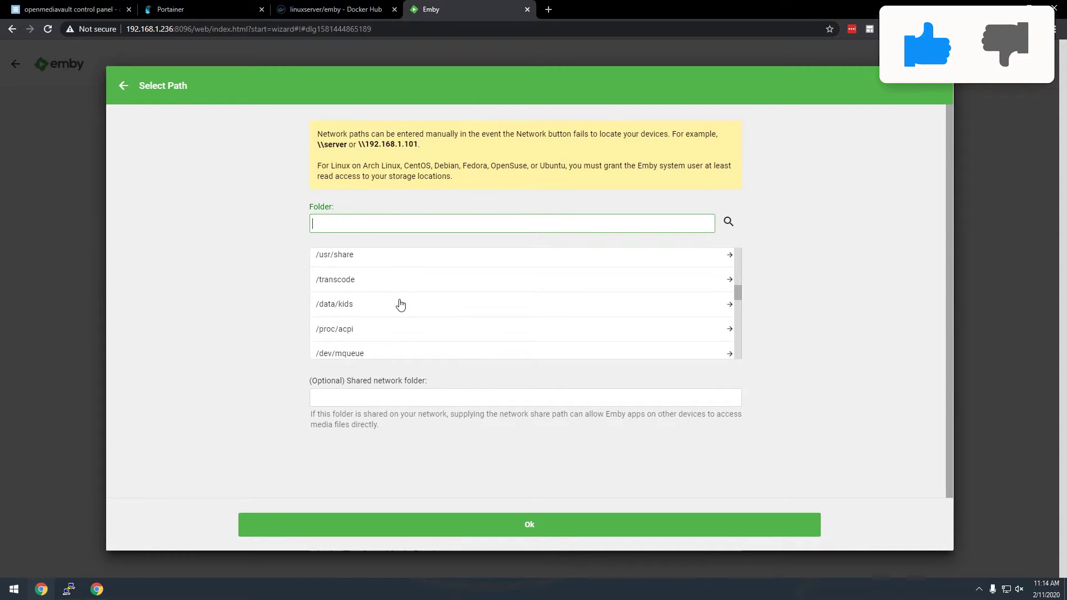
pyautogui.click(328, 307)
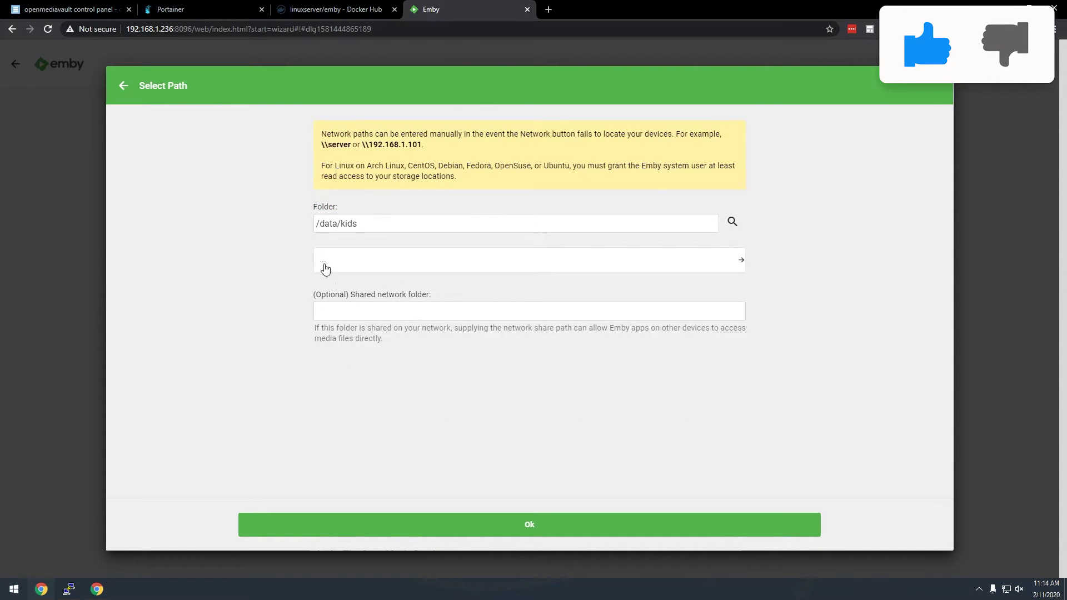
pyautogui.click(346, 313)
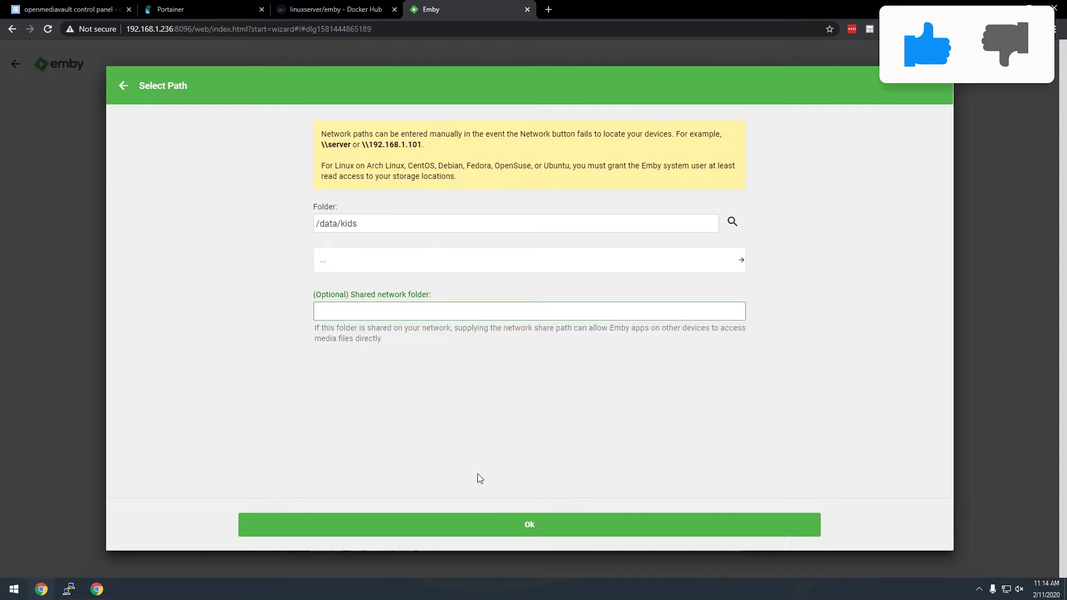
pyautogui.click(516, 524)
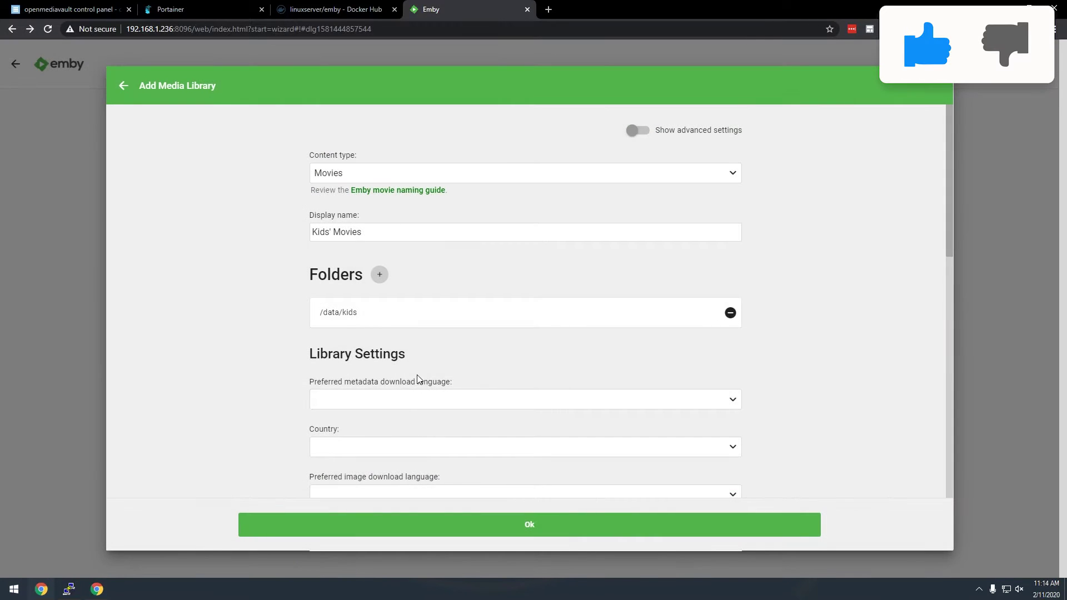
pyautogui.scroll(-2, 312, 373)
# Set metadata language English, country United States, and image download language English
pyautogui.click(352, 286)
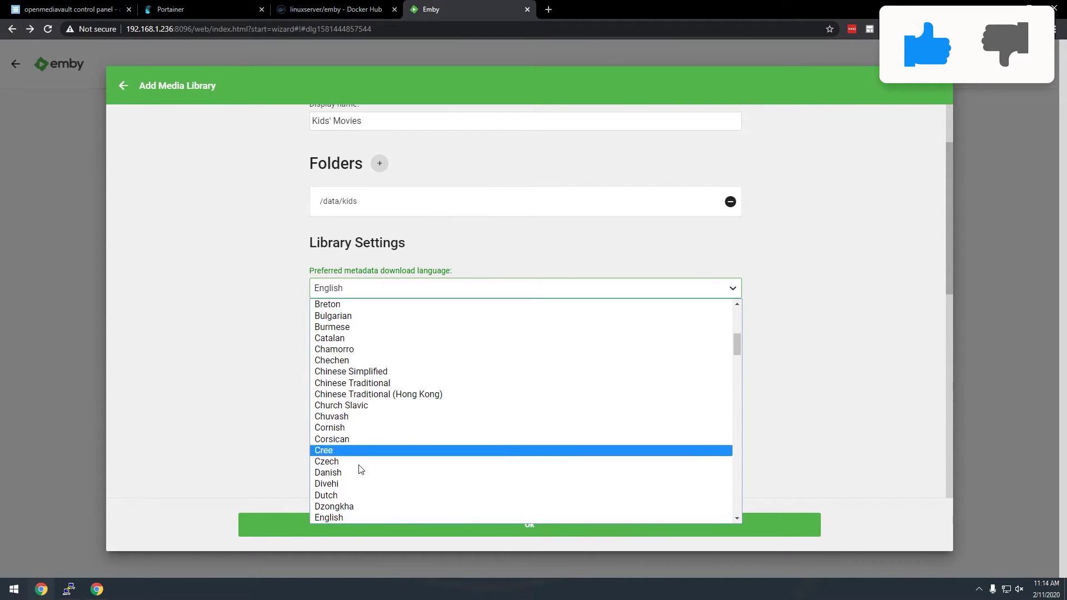
pyautogui.click(352, 515)
pyautogui.click(348, 336)
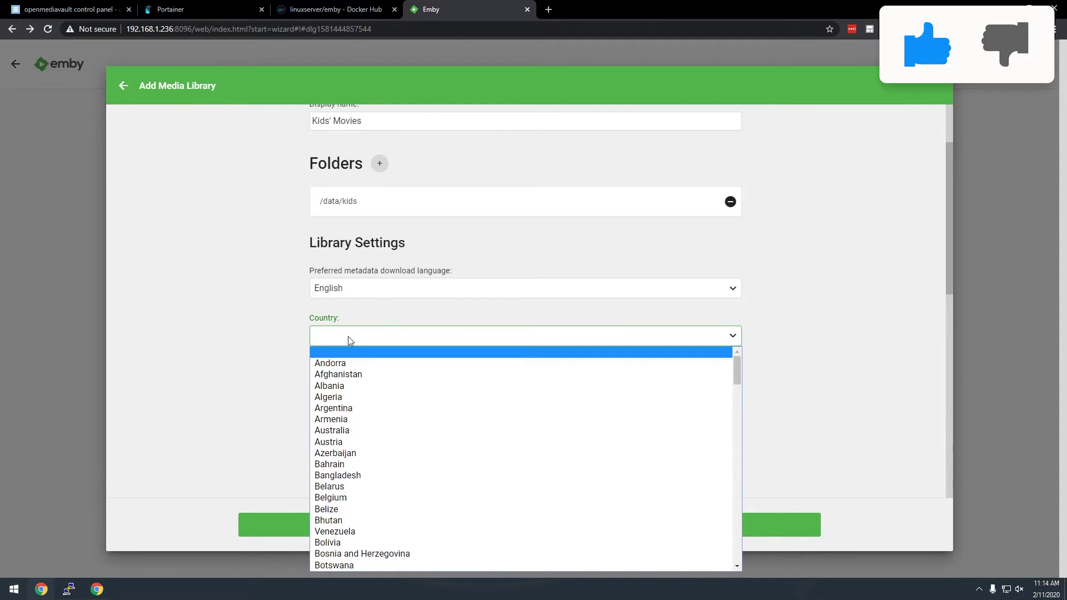
pyautogui.write('u')
pyautogui.press('Down')
pyautogui.press('Down')
pyautogui.press('Down')
pyautogui.press('Return')
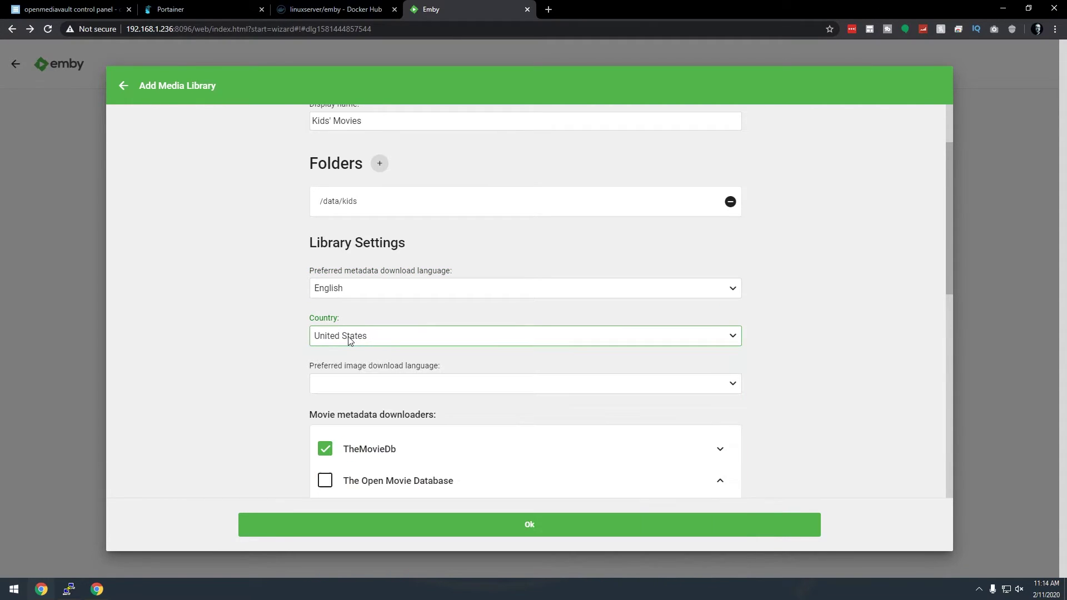
pyautogui.click(370, 384)
pyautogui.write('e')
pyautogui.press('Down')
pyautogui.press('Down')
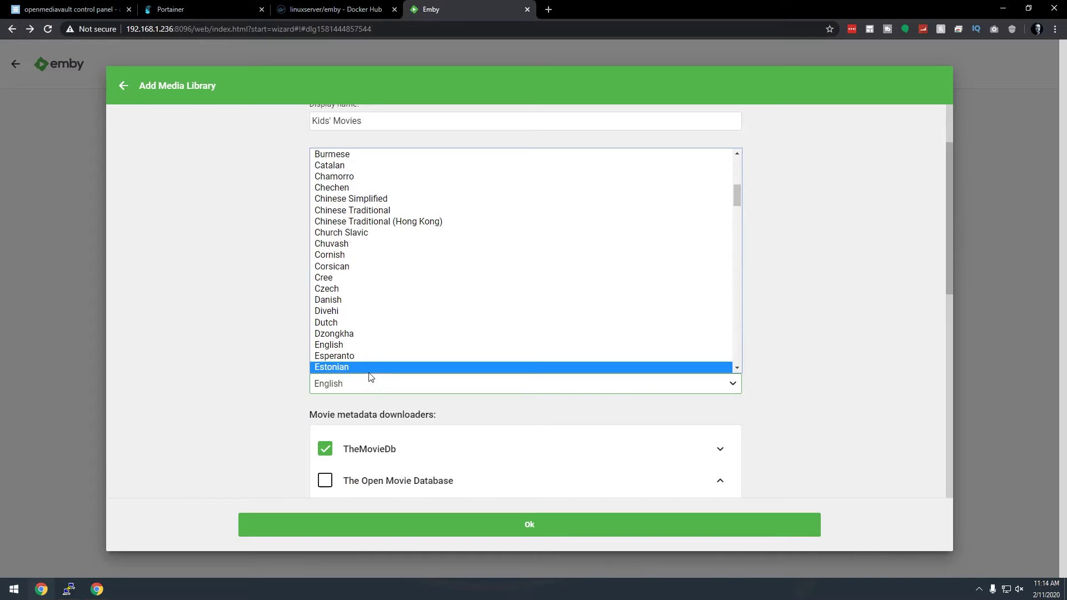
pyautogui.press('Return')
pyautogui.click(366, 392)
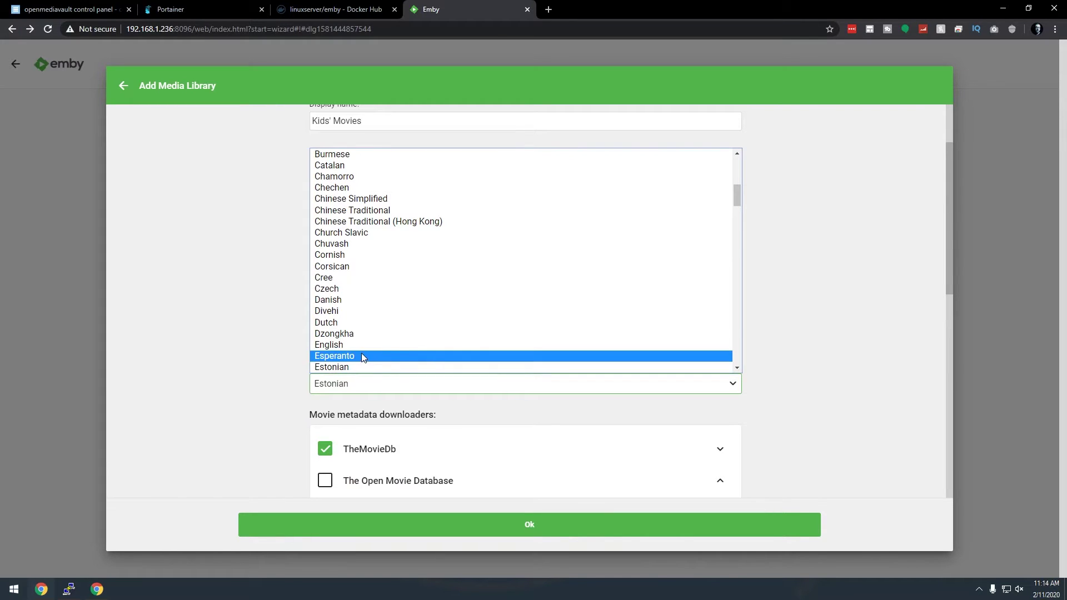
pyautogui.click(362, 341)
# Turn on saving artwork, thumbnail creation, and saving thumbnails into media folders
pyautogui.scroll(-6, 287, 406)
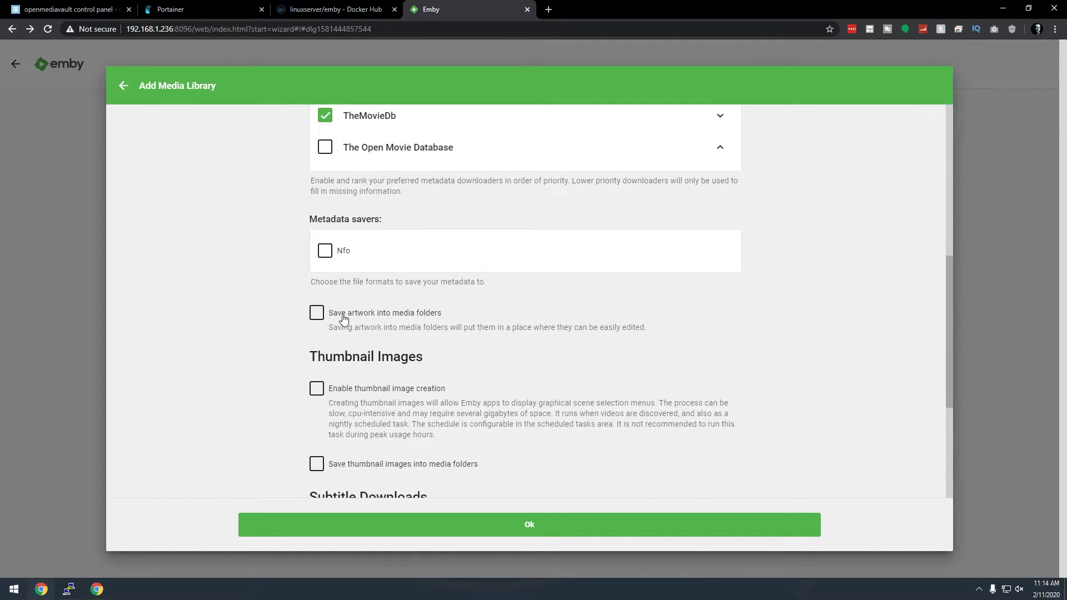
pyautogui.click(339, 311)
pyautogui.click(339, 390)
pyautogui.scroll(-2, 342, 400)
pyautogui.click(349, 353)
# Download English subtitles without requiring a hash match, then begin another library
pyautogui.scroll(-2, 356, 355)
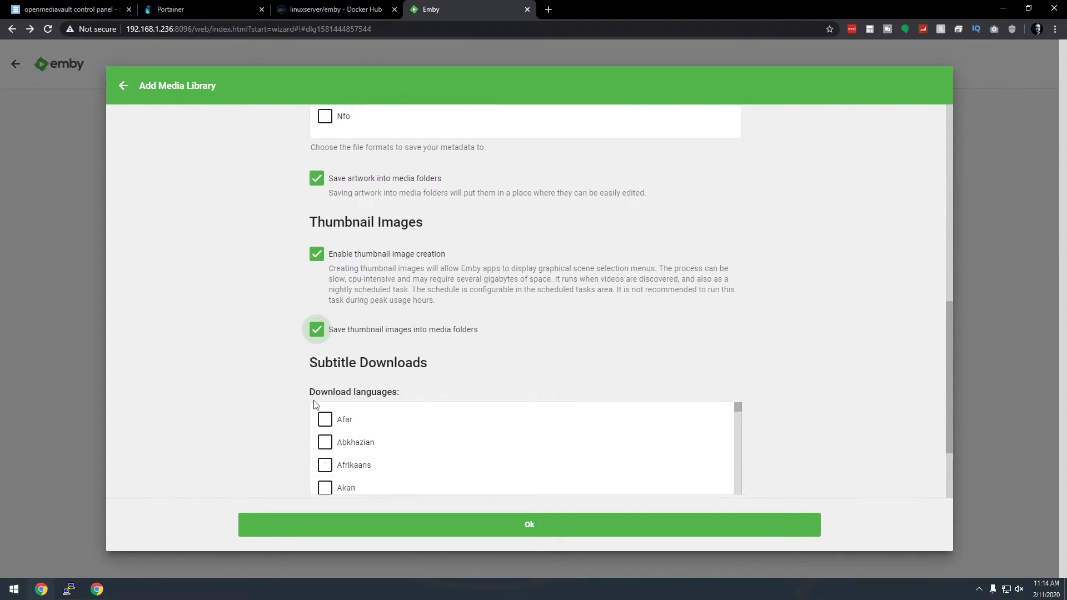
pyautogui.scroll(-5, 403, 372)
pyautogui.scroll(-10, 403, 372)
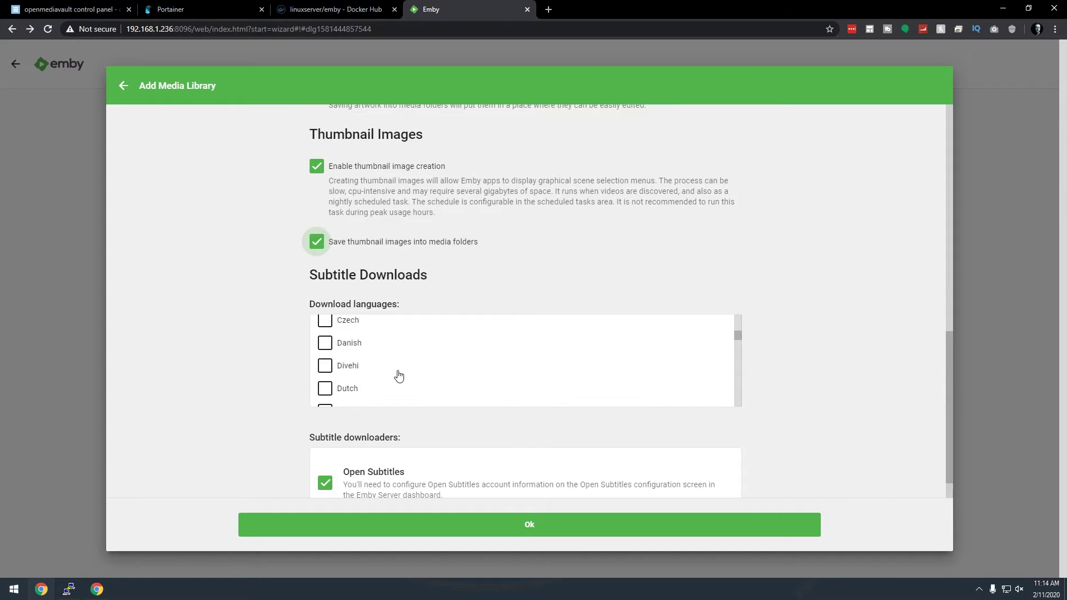
pyautogui.scroll(1, 383, 364)
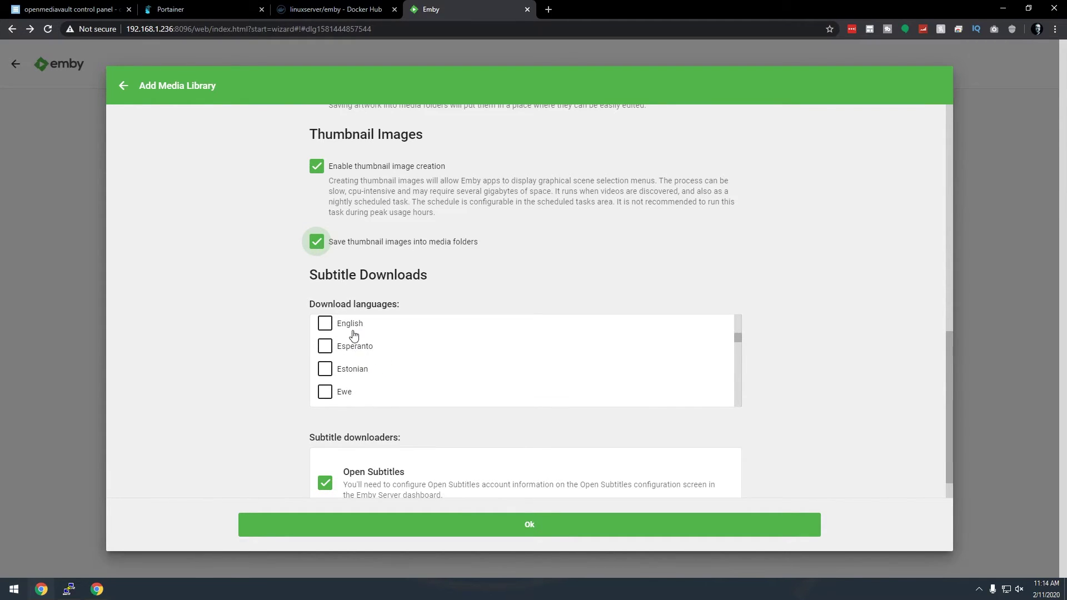
pyautogui.click(327, 325)
pyautogui.scroll(-1, 257, 412)
pyautogui.scroll(-3, 258, 411)
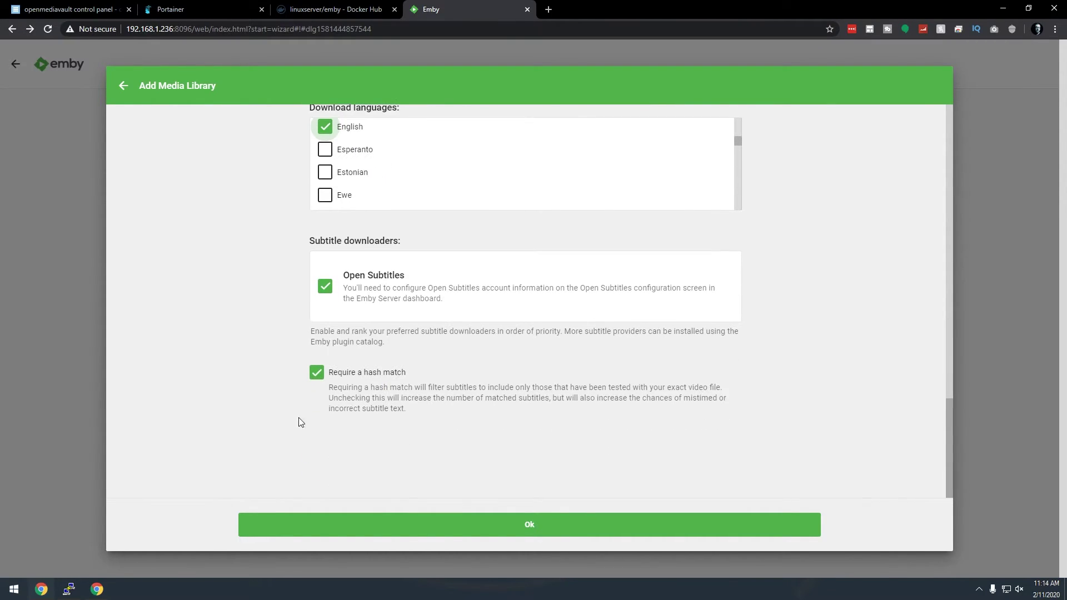
pyautogui.click(316, 372)
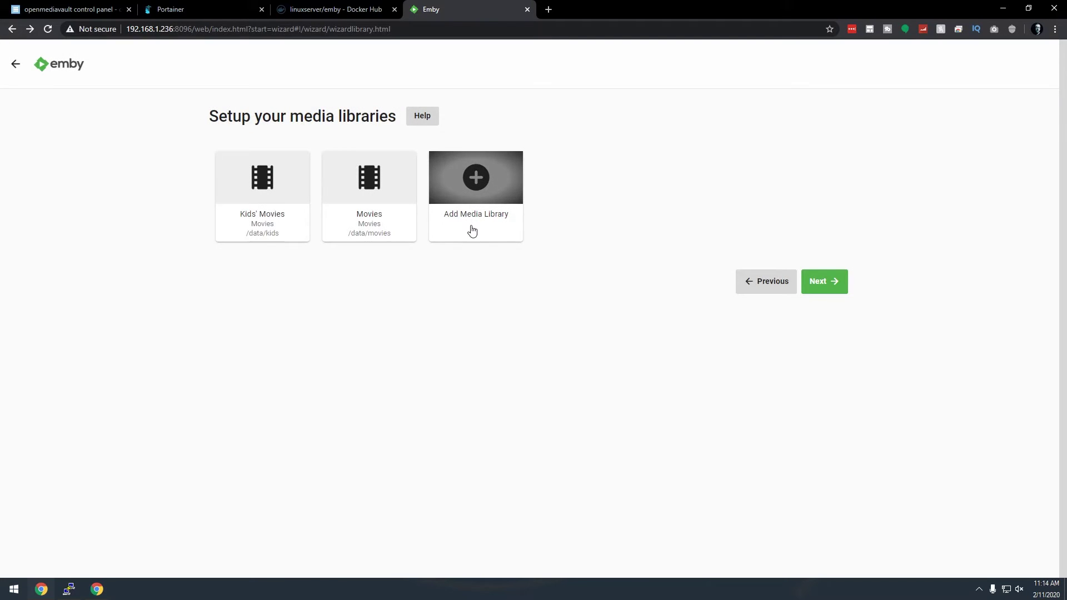
pyautogui.click(472, 230)
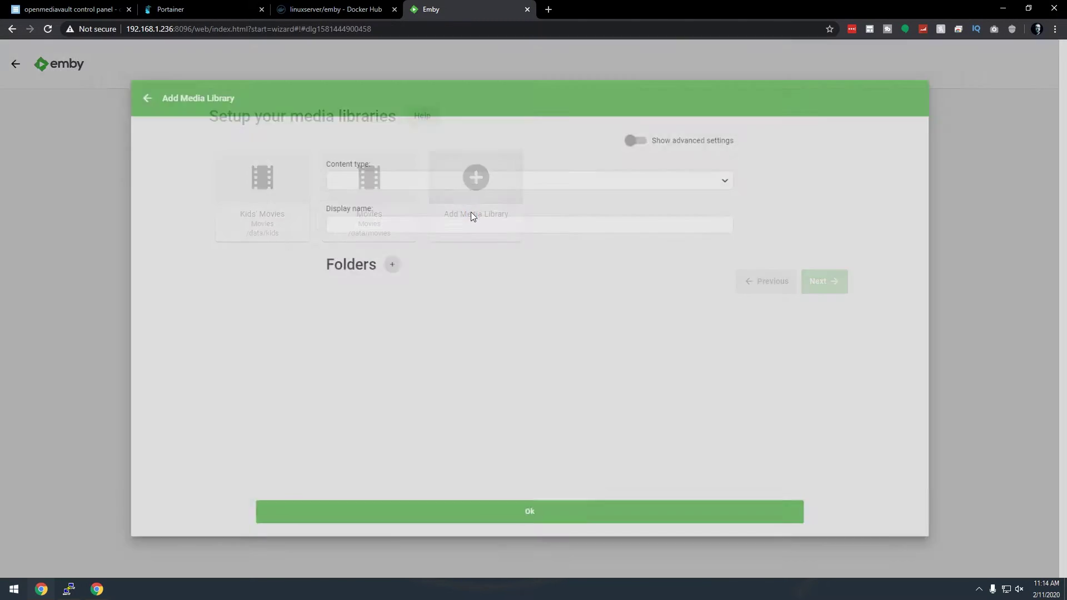
# Make the new library a TV shows library with /data/tvshows as its folder
pyautogui.click(399, 174)
pyautogui.click(381, 224)
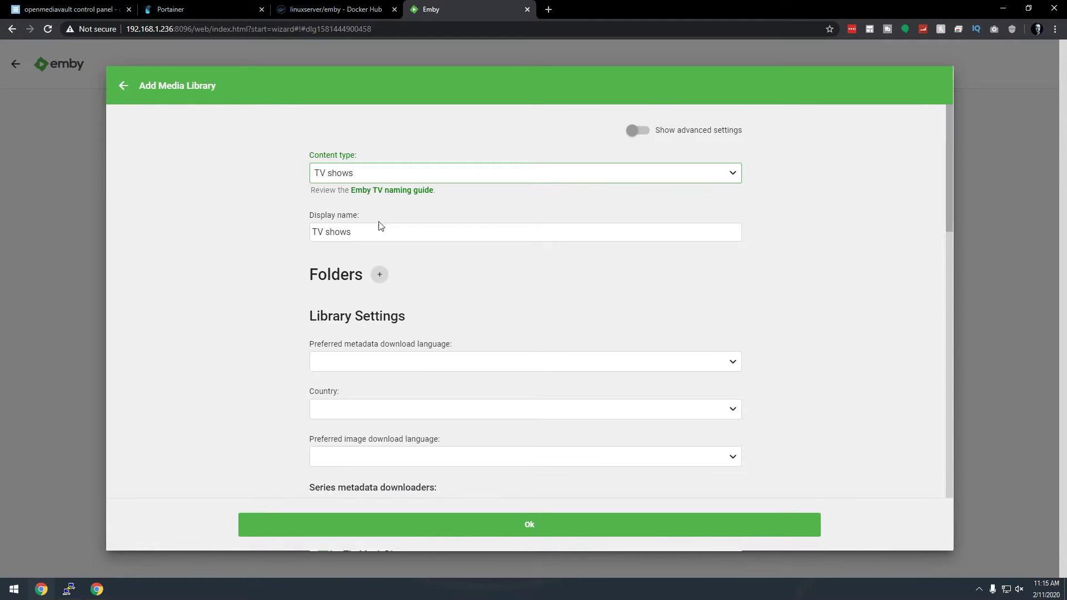
pyautogui.click(374, 360)
pyautogui.click(373, 363)
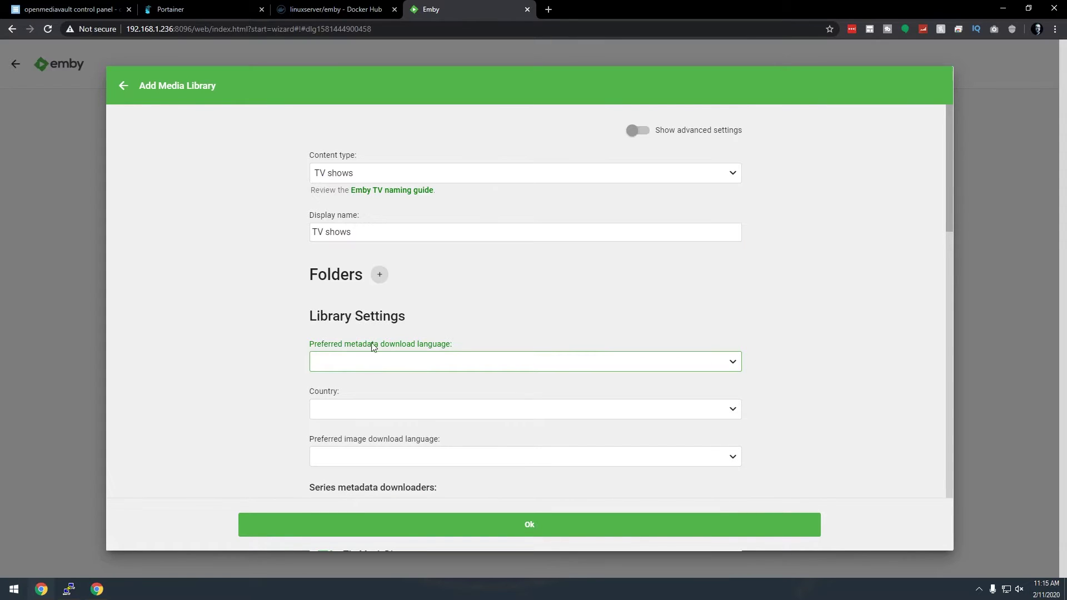
pyautogui.click(379, 274)
pyautogui.scroll(-10, 385, 304)
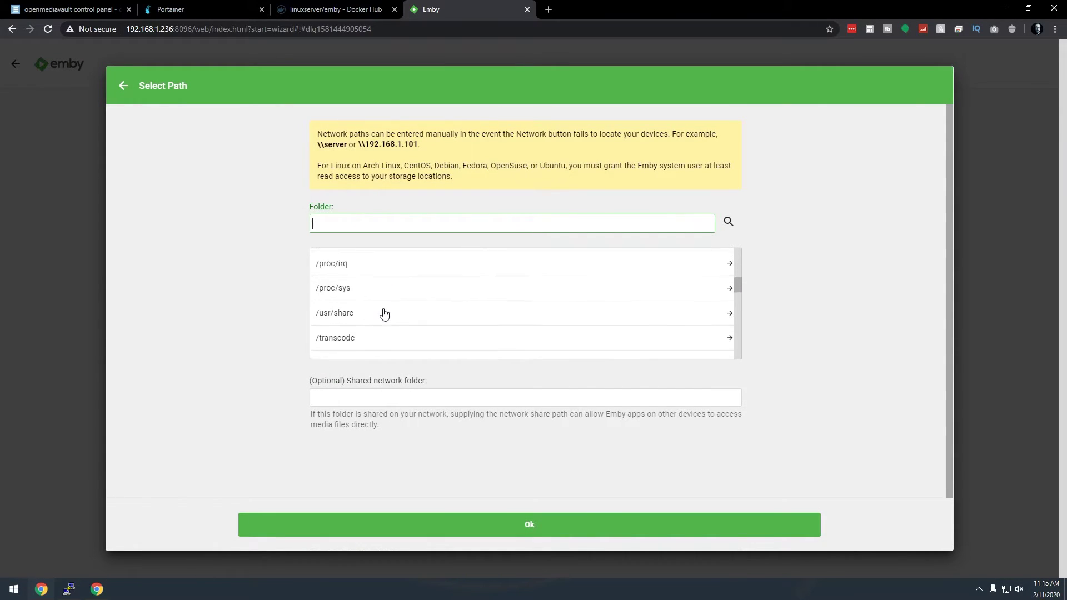
pyautogui.scroll(-2, 378, 311)
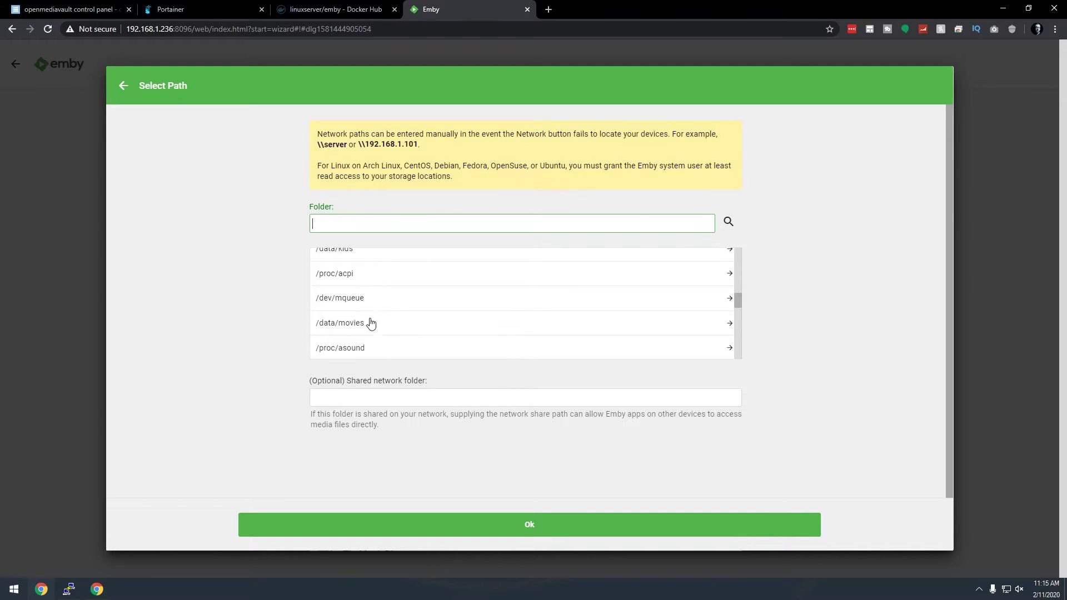
pyautogui.click(371, 320)
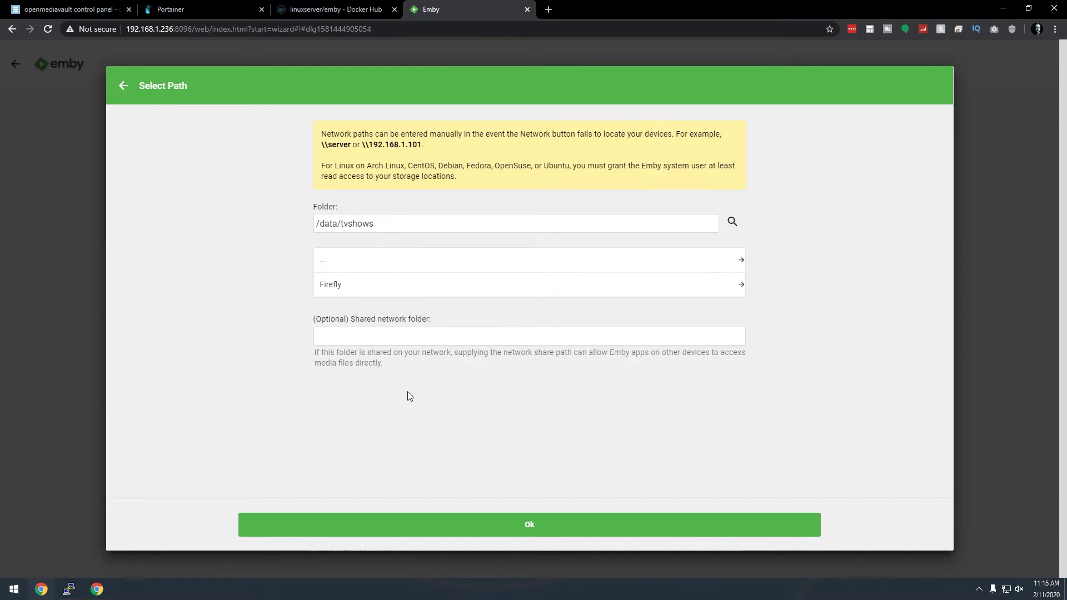
pyautogui.click(547, 537)
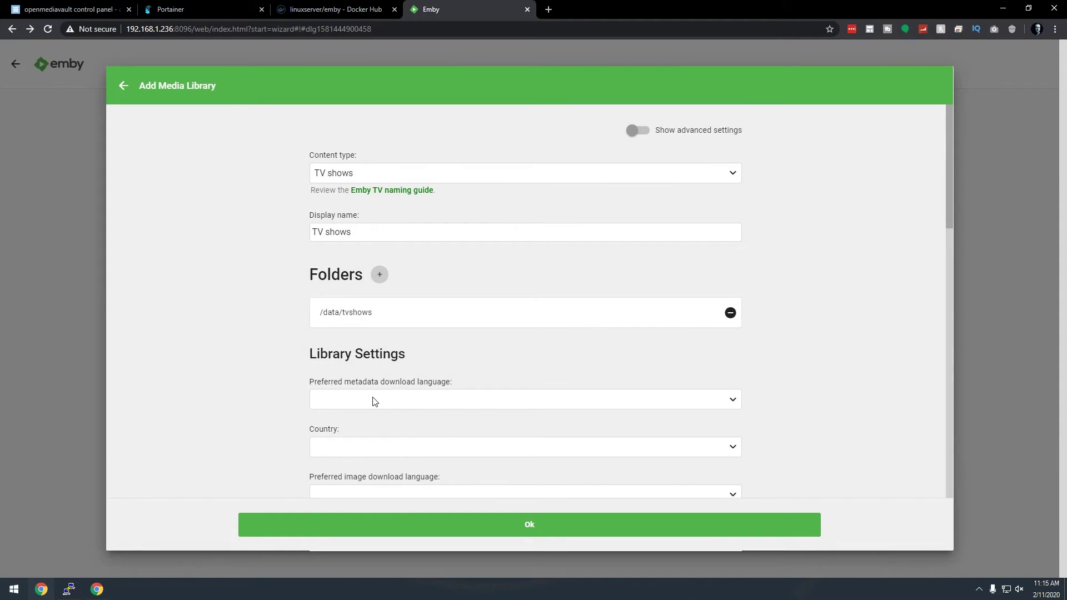
# Set metadata language English, country United States, and image download language English
pyautogui.click(374, 402)
pyautogui.scroll(-1, 371, 394)
pyautogui.click(366, 387)
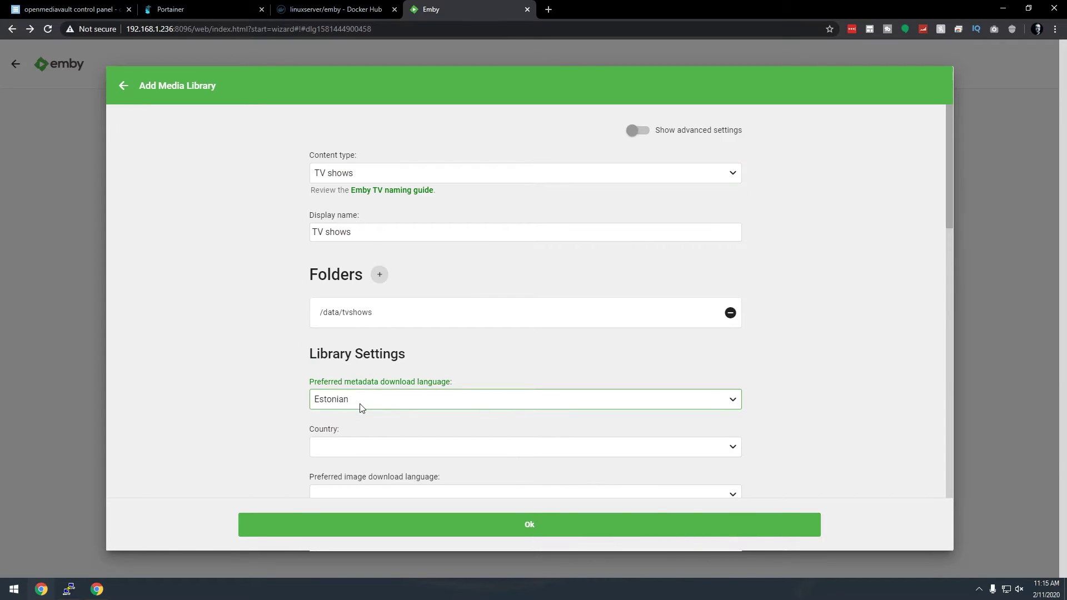
pyautogui.click(362, 408)
pyautogui.click(349, 334)
pyautogui.click(352, 442)
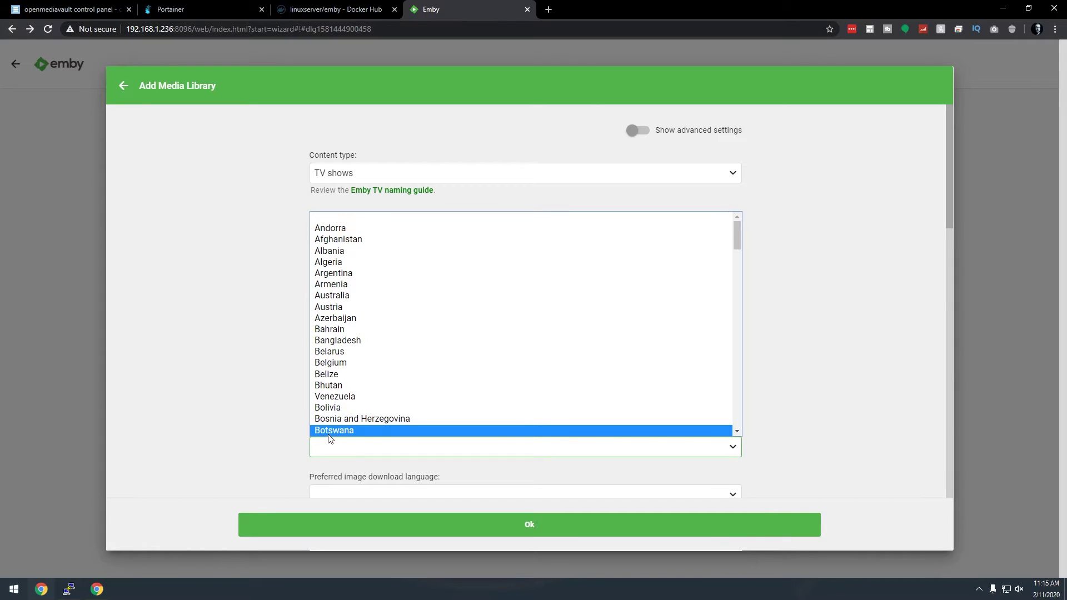
pyautogui.press('u')
pyautogui.scroll(-2, 333, 389)
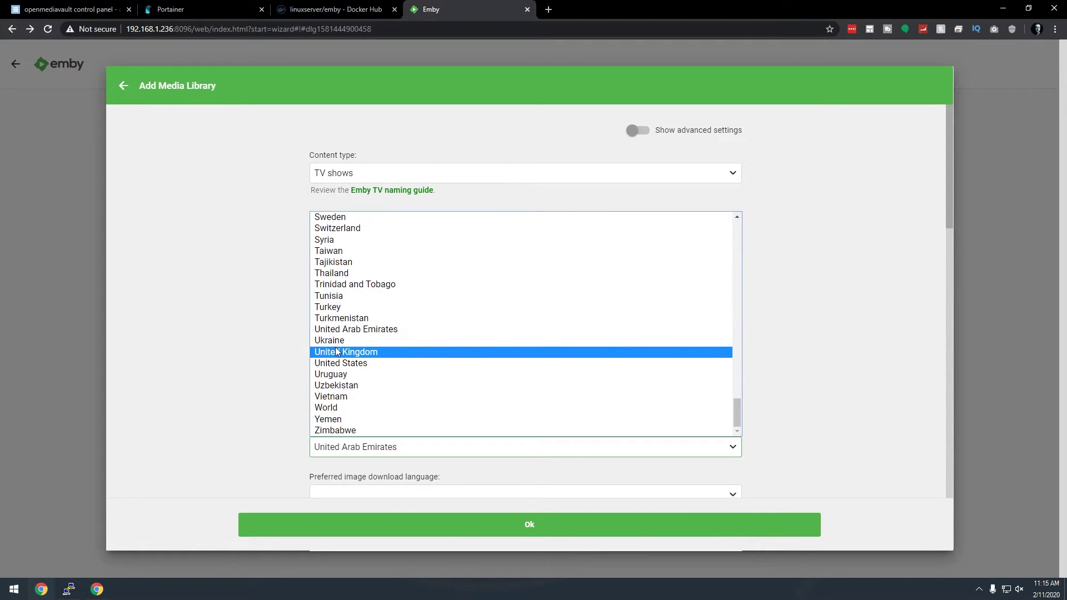
pyautogui.click(338, 366)
pyautogui.scroll(-2, 333, 401)
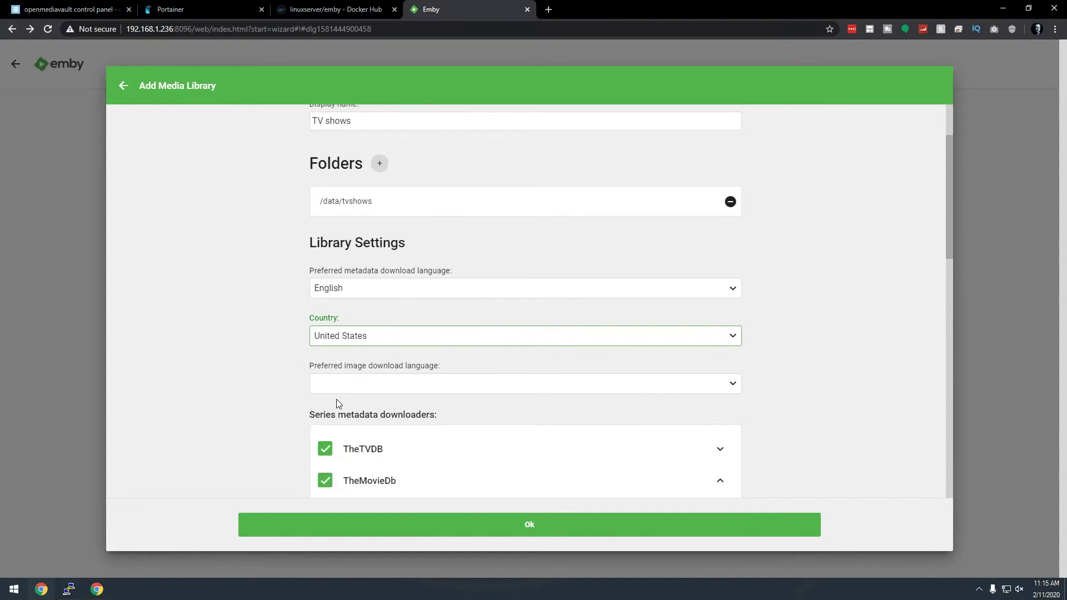
pyautogui.click(338, 384)
pyautogui.press('e')
pyautogui.click(337, 368)
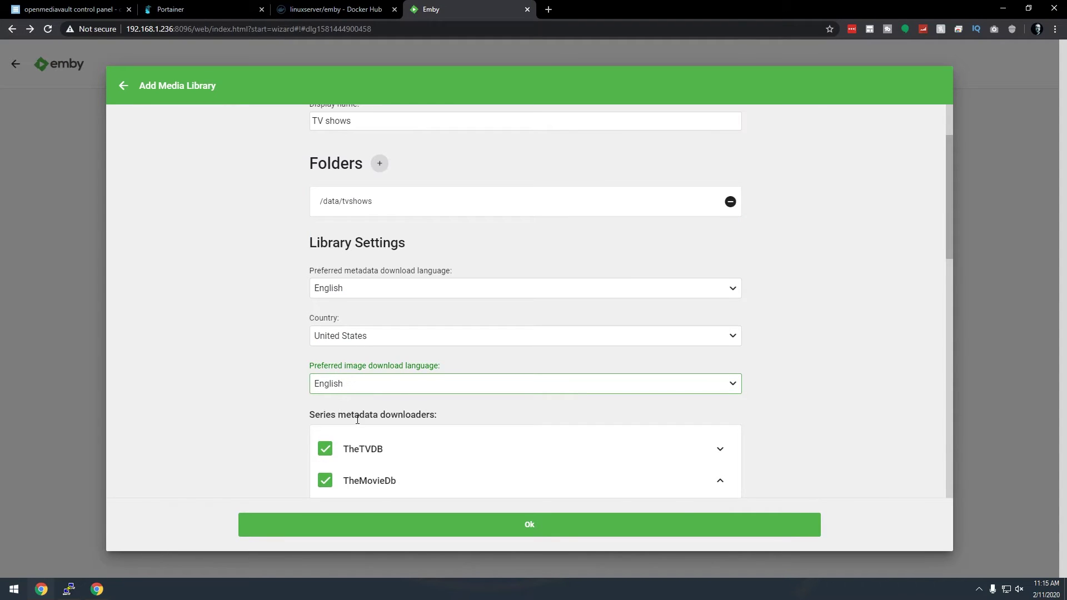
# Turn on saving artwork, thumbnail creation, and saving thumbnails into media folders
pyautogui.scroll(-2, 338, 382)
pyautogui.scroll(-2, 285, 426)
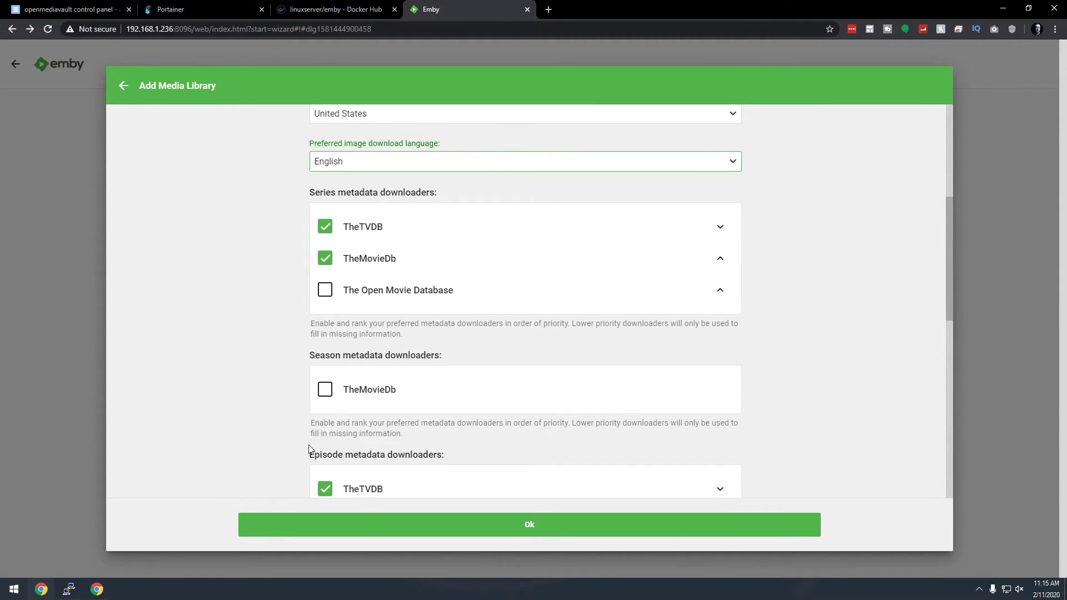
pyautogui.scroll(-3, 310, 434)
pyautogui.scroll(-1, 290, 419)
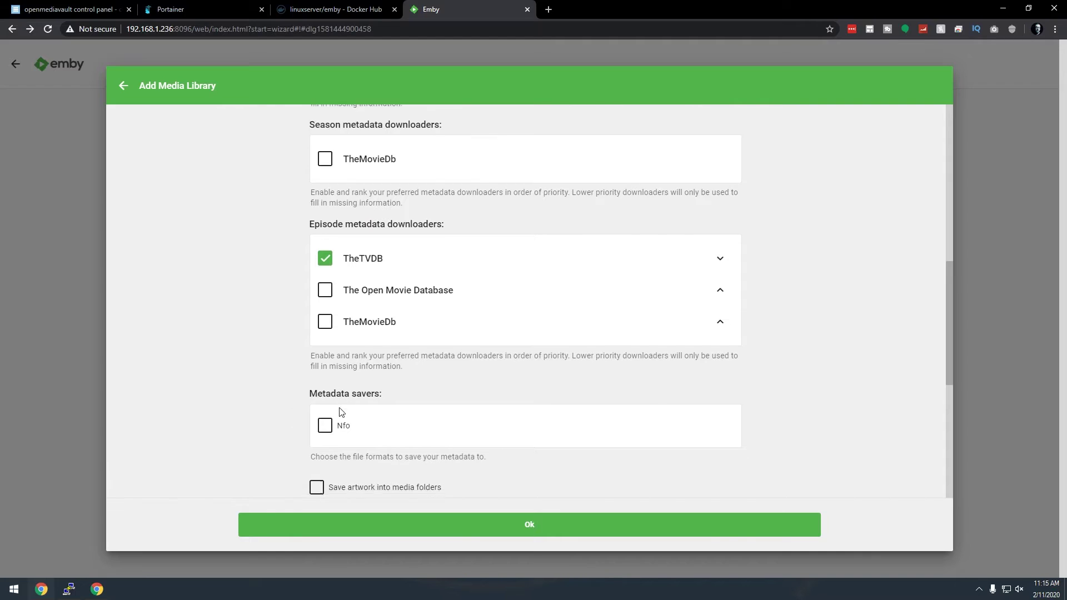
pyautogui.scroll(-4, 341, 412)
pyautogui.click(351, 275)
pyautogui.click(343, 350)
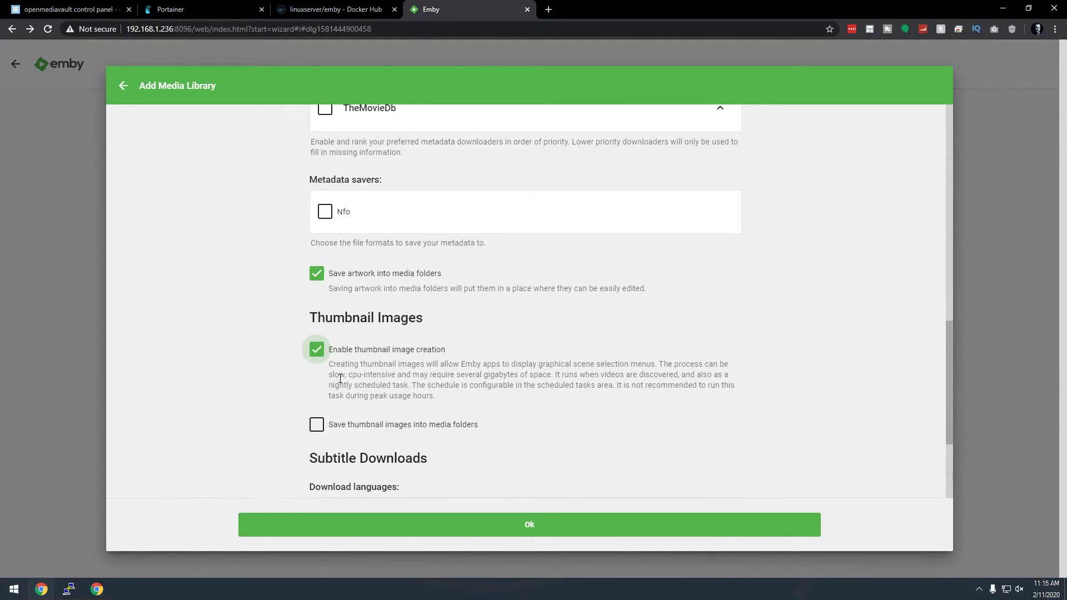
pyautogui.click(346, 427)
# Download English subtitles without a hash match and save the TV shows library
pyautogui.scroll(-3, 350, 348)
pyautogui.scroll(-10, 367, 364)
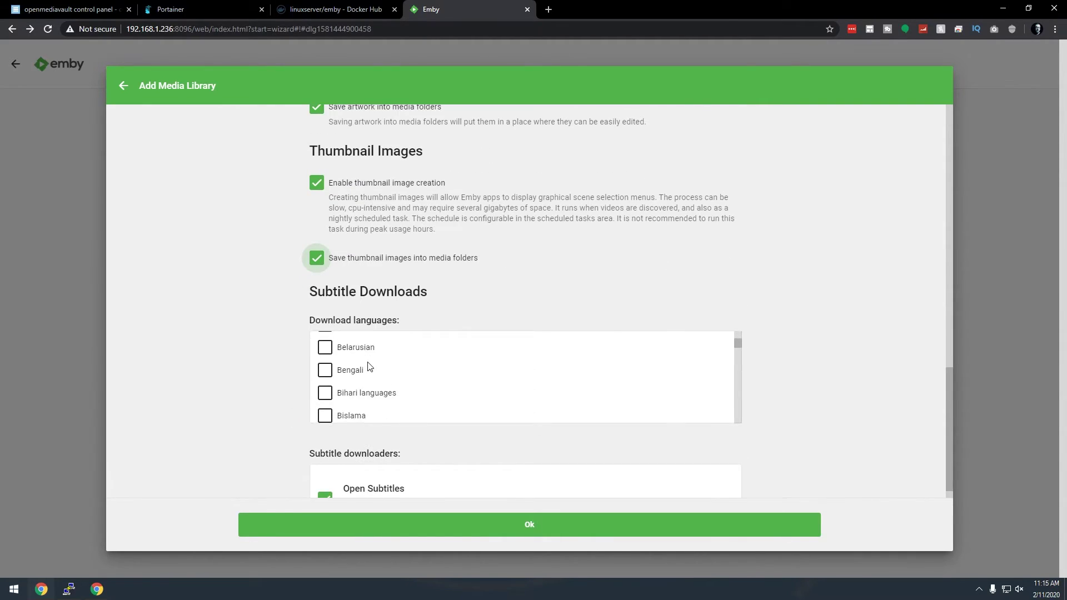
pyautogui.scroll(-4, 368, 367)
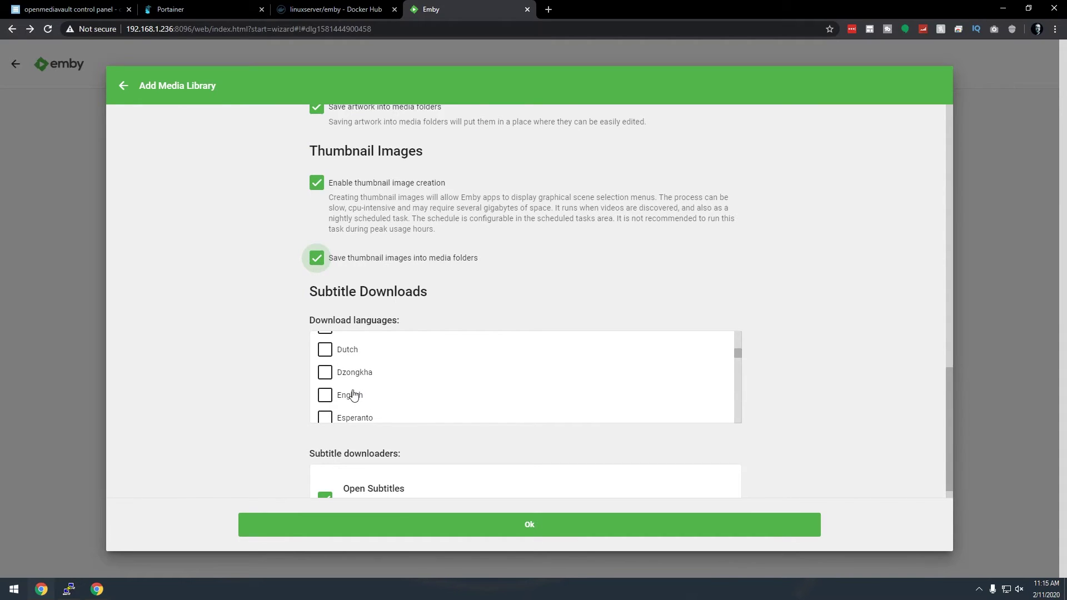
pyautogui.click(355, 395)
pyautogui.scroll(-4, 278, 375)
pyautogui.click(316, 373)
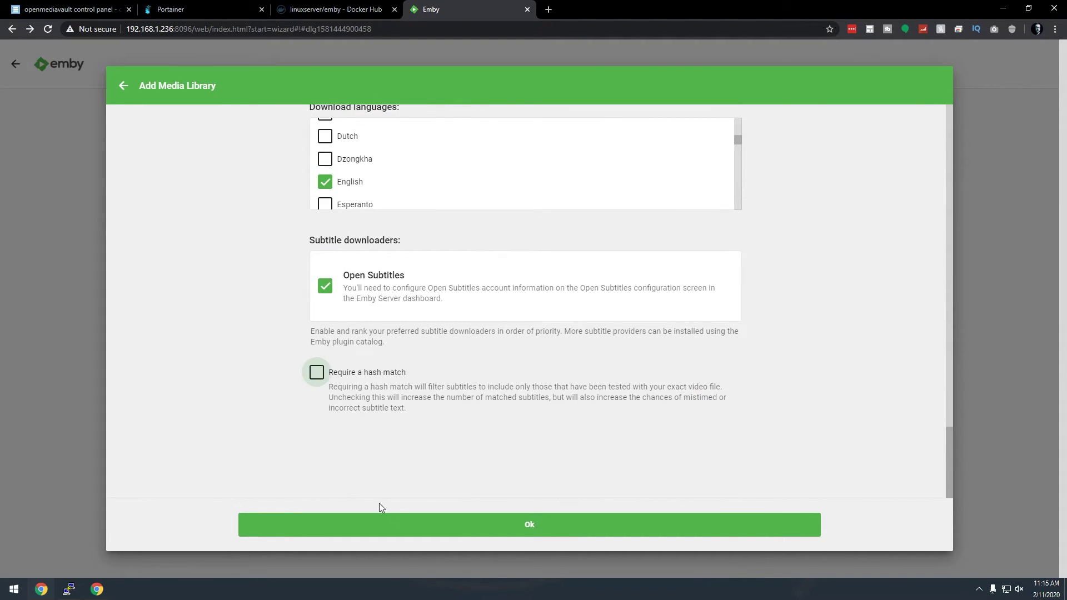
pyautogui.click(505, 525)
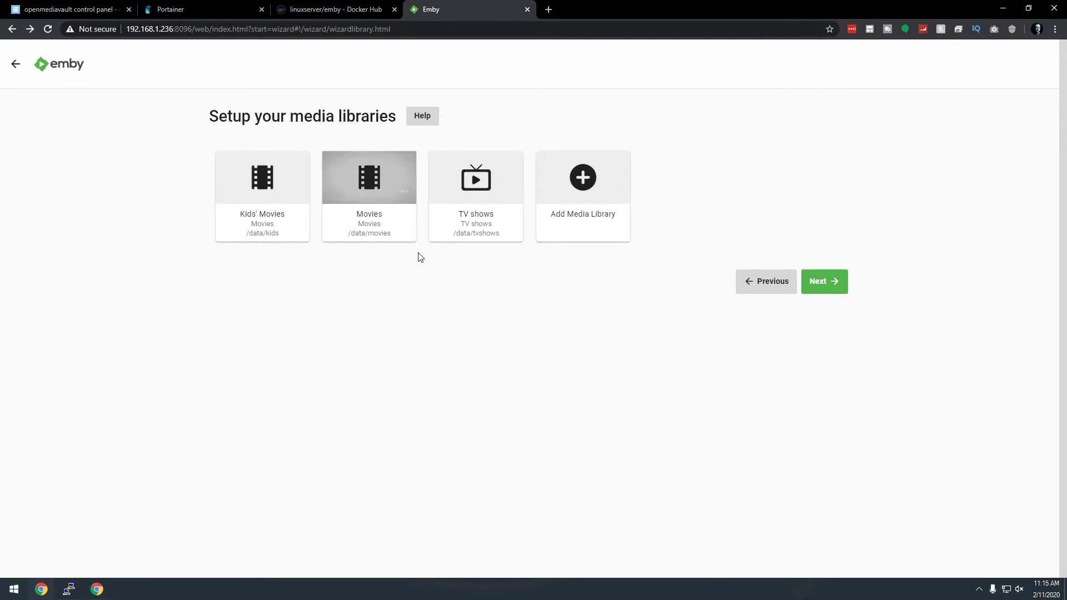
# Continue past libraries and metadata, disable remote connections and port mapping, and accept the terms
pyautogui.click(822, 288)
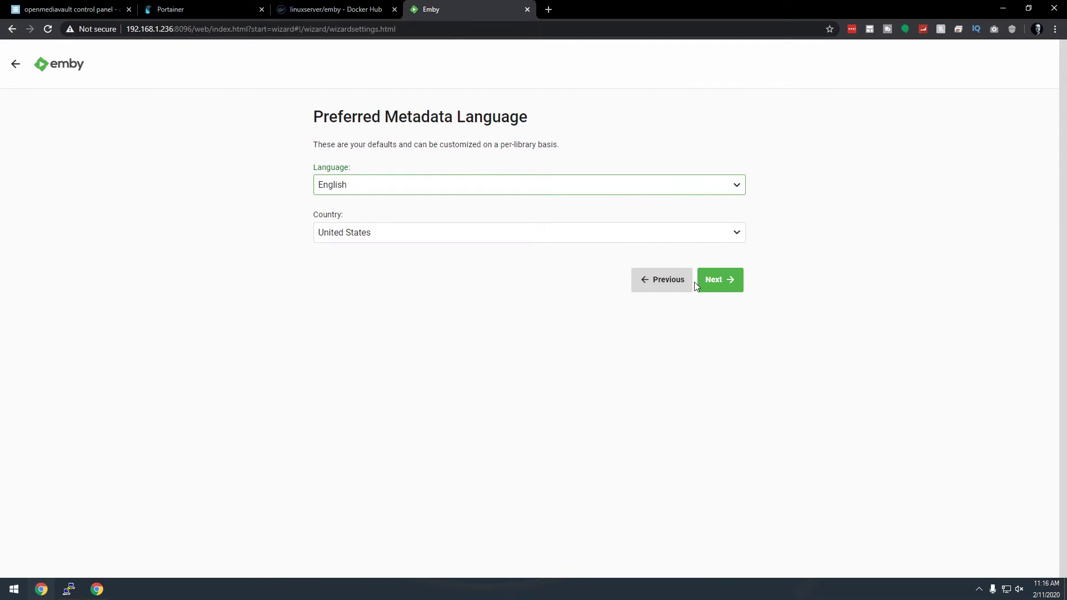
pyautogui.click(720, 281)
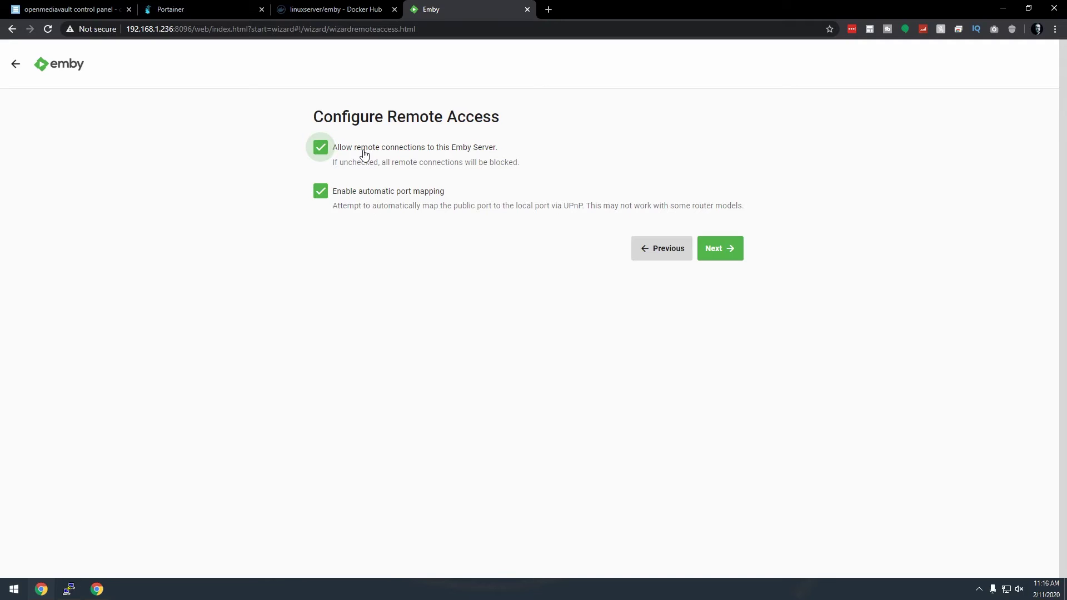
pyautogui.click(364, 154)
pyautogui.click(365, 197)
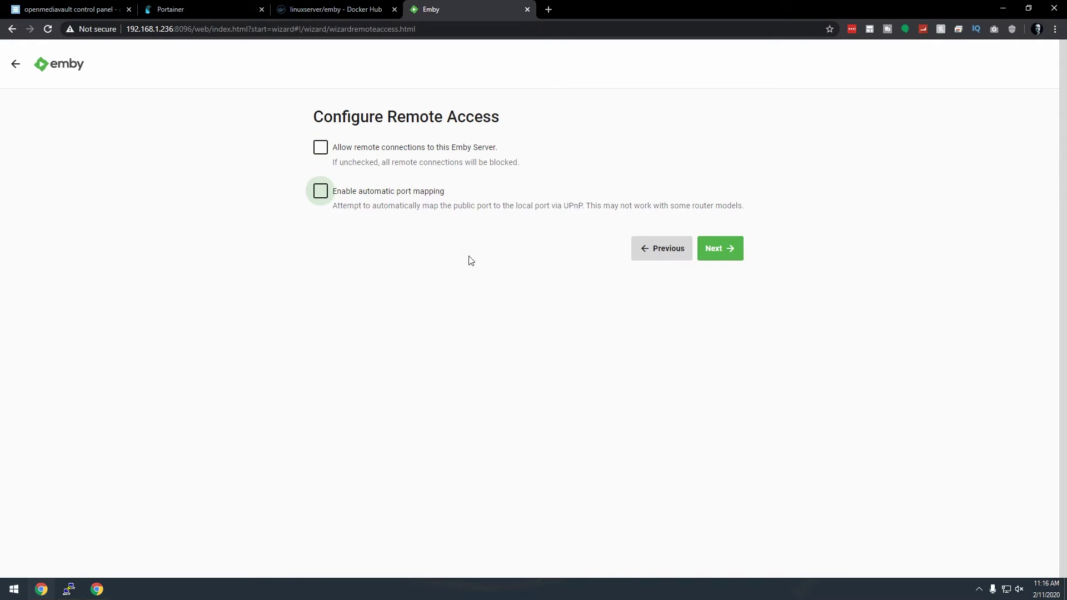
pyautogui.click(712, 256)
pyautogui.click(321, 221)
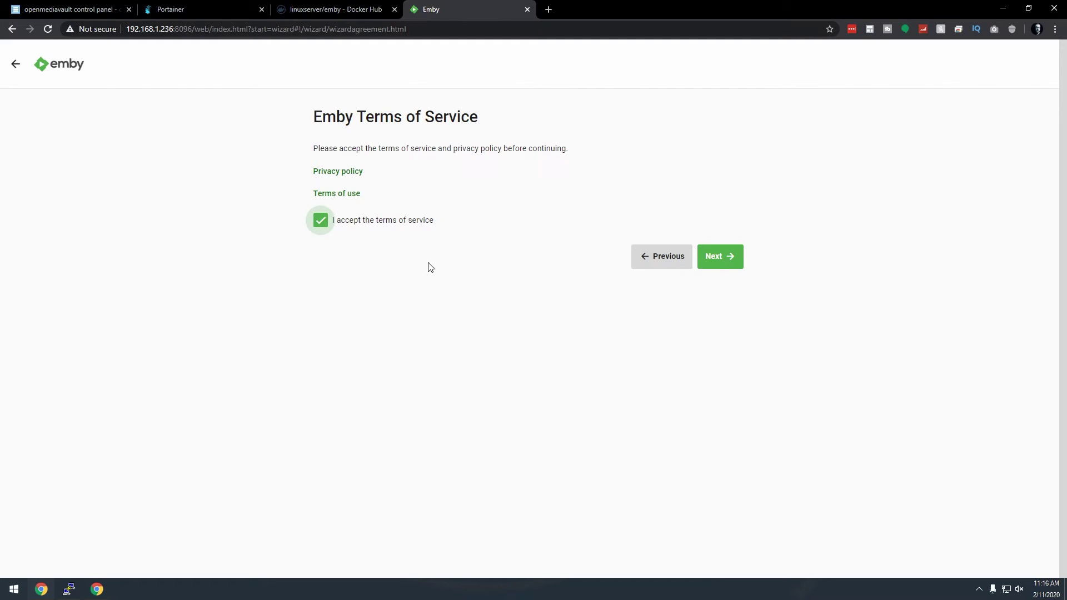
pyautogui.click(716, 257)
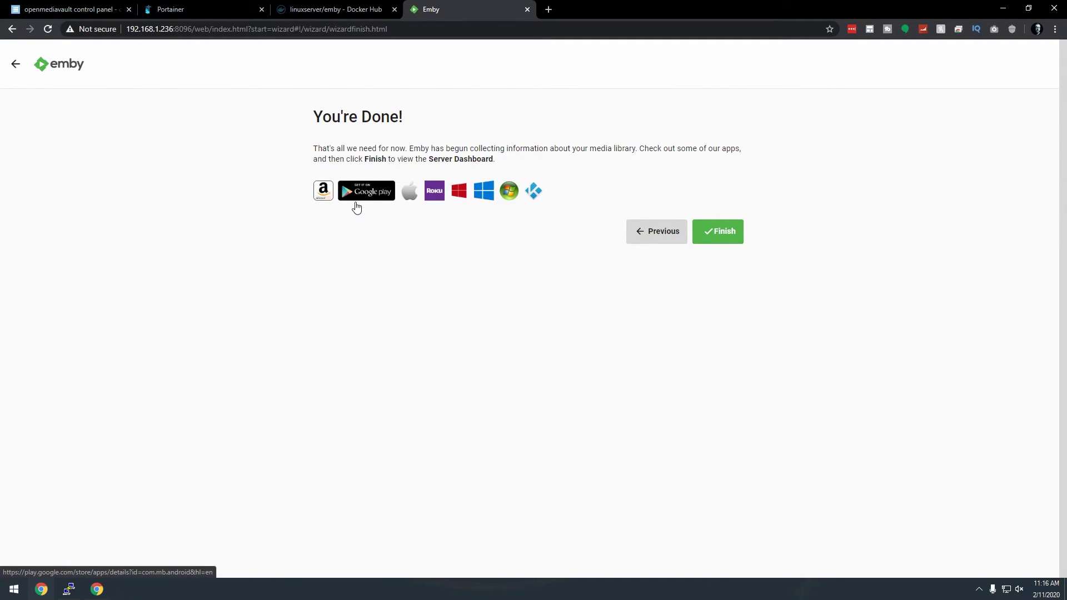
# Finish the Emby setup wizard and sign in as the new user with their password
pyautogui.click(714, 241)
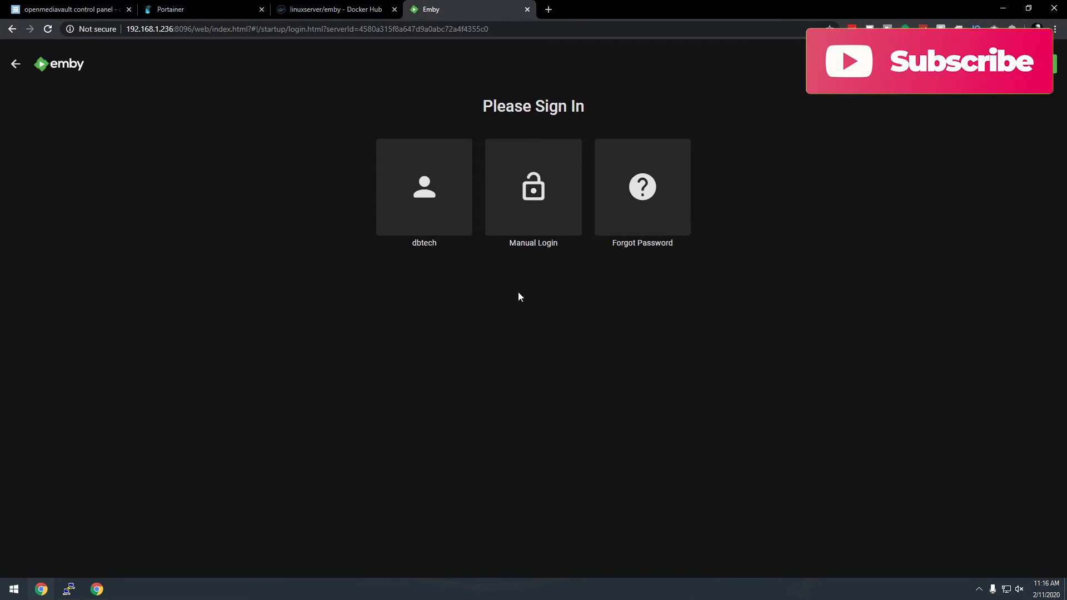
pyautogui.click(425, 201)
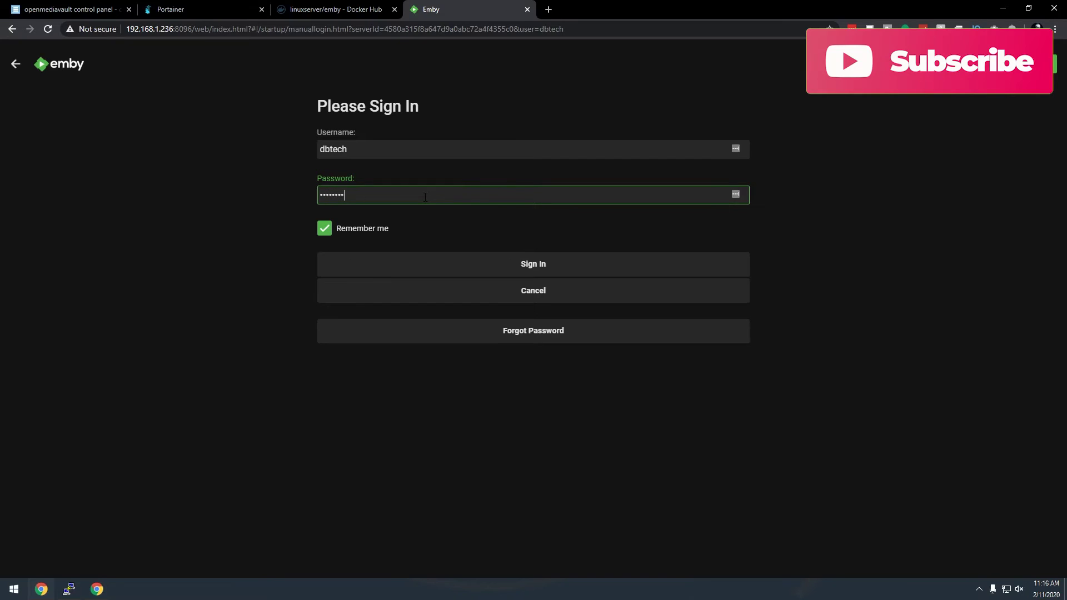
pyautogui.click(516, 259)
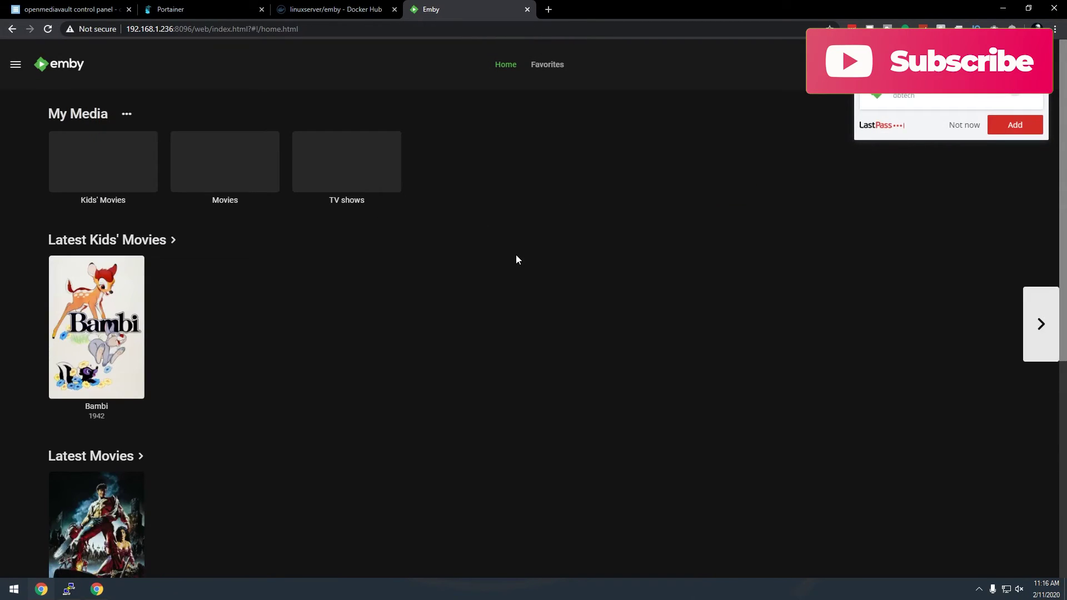
# Dismiss the LastPass save-password prompt and scroll through the My Media home page
pyautogui.click(954, 126)
pyautogui.scroll(-2, 430, 334)
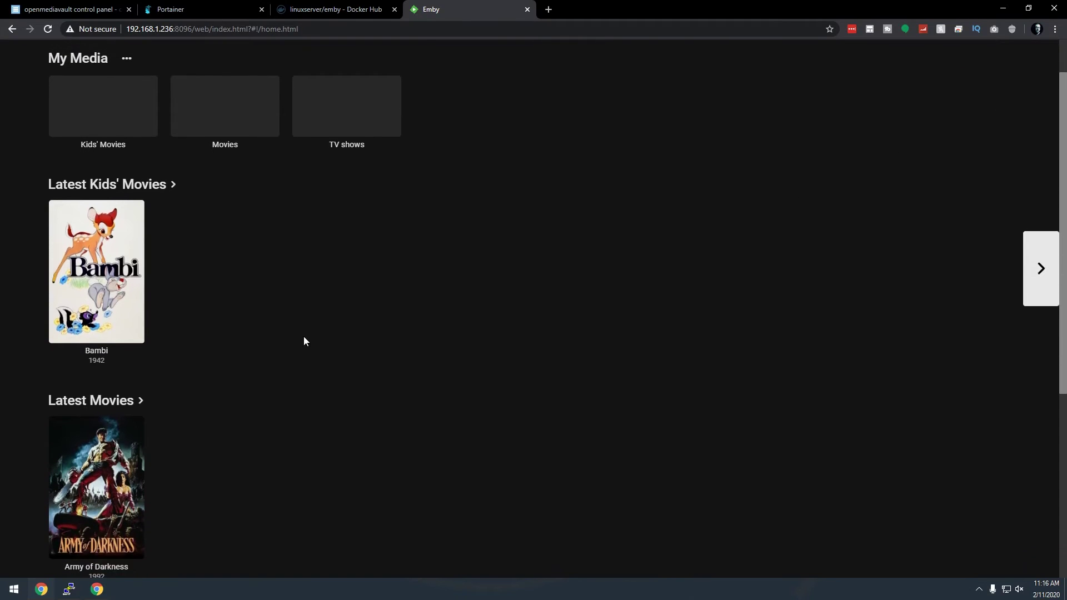
pyautogui.moveTo(89, 293)
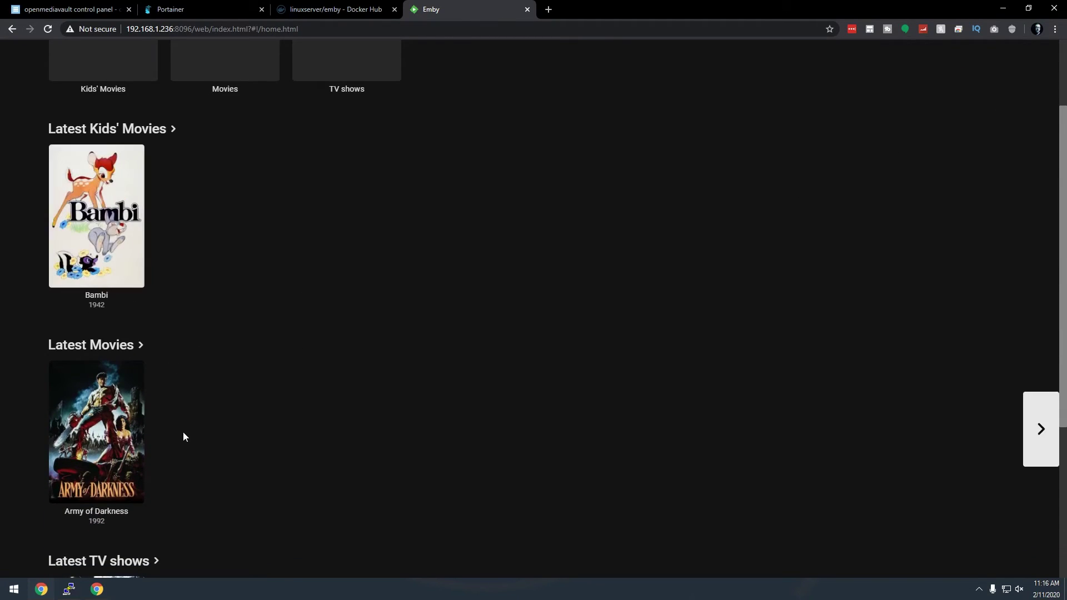
pyautogui.scroll(-3, 185, 422)
pyautogui.moveTo(82, 316)
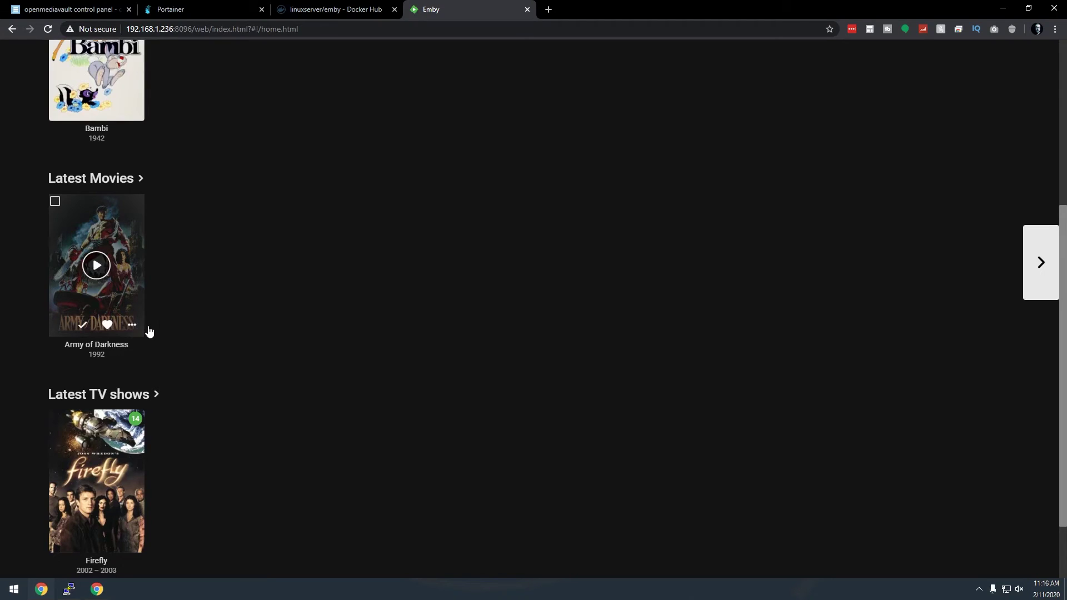
pyautogui.scroll(-2, 248, 315)
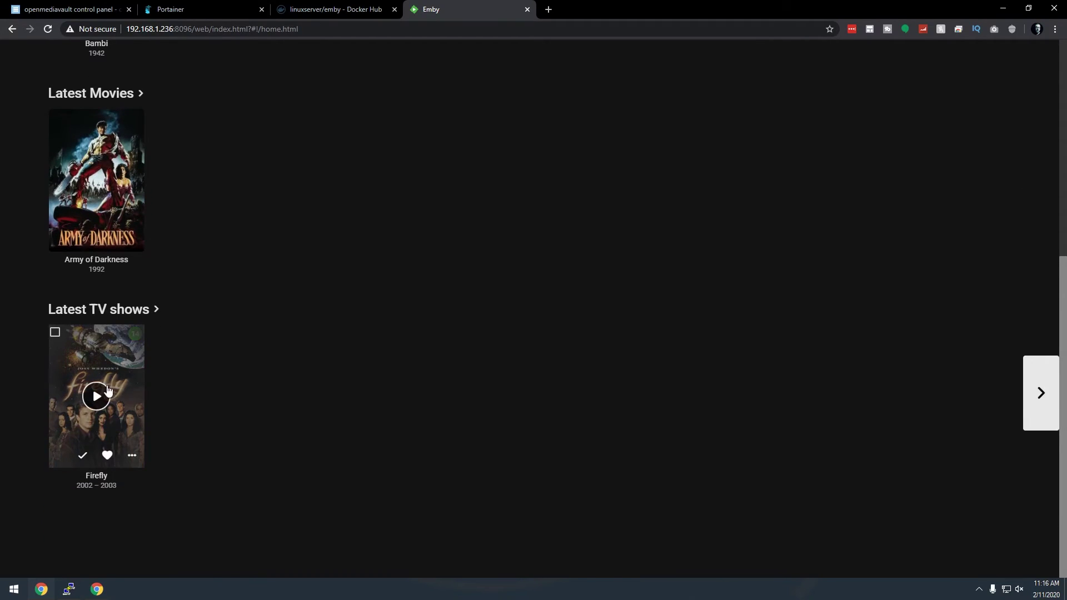
pyautogui.scroll(6, 133, 381)
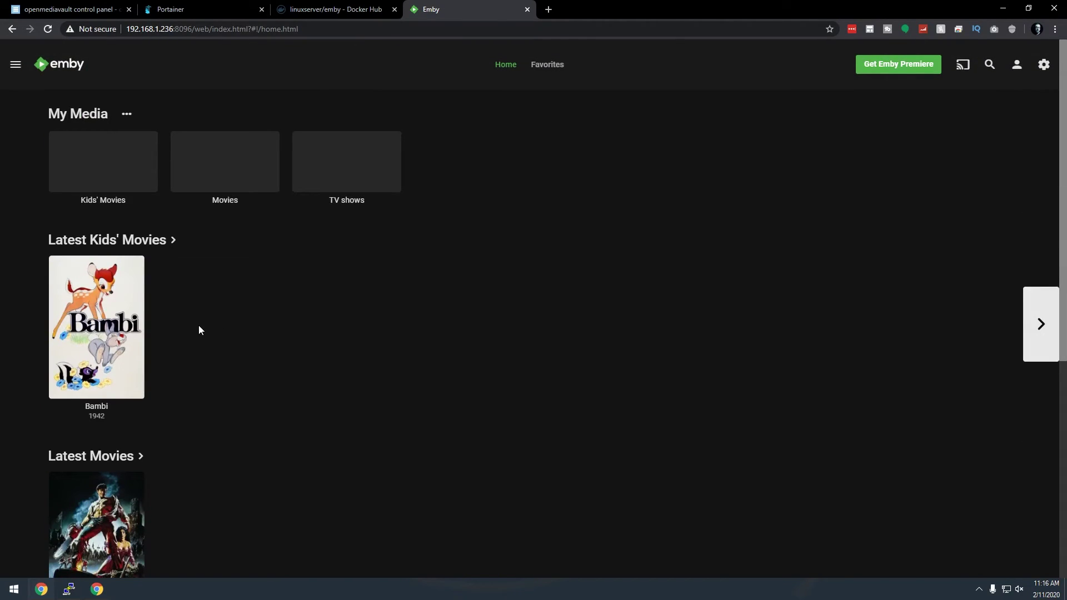
pyautogui.scroll(-5, 225, 348)
pyautogui.scroll(5, 211, 328)
# Open the Movies library, return to Home, and bring up File Explorer with Win+E
pyautogui.click(219, 176)
pyautogui.hotkey('alt', 'Left')
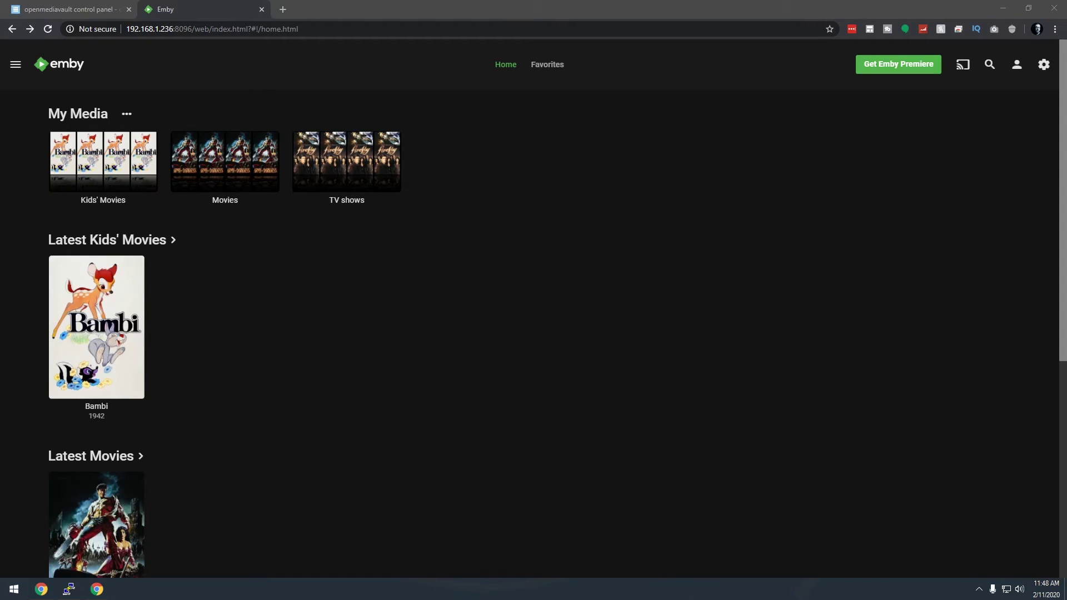
pyautogui.press('super+e')
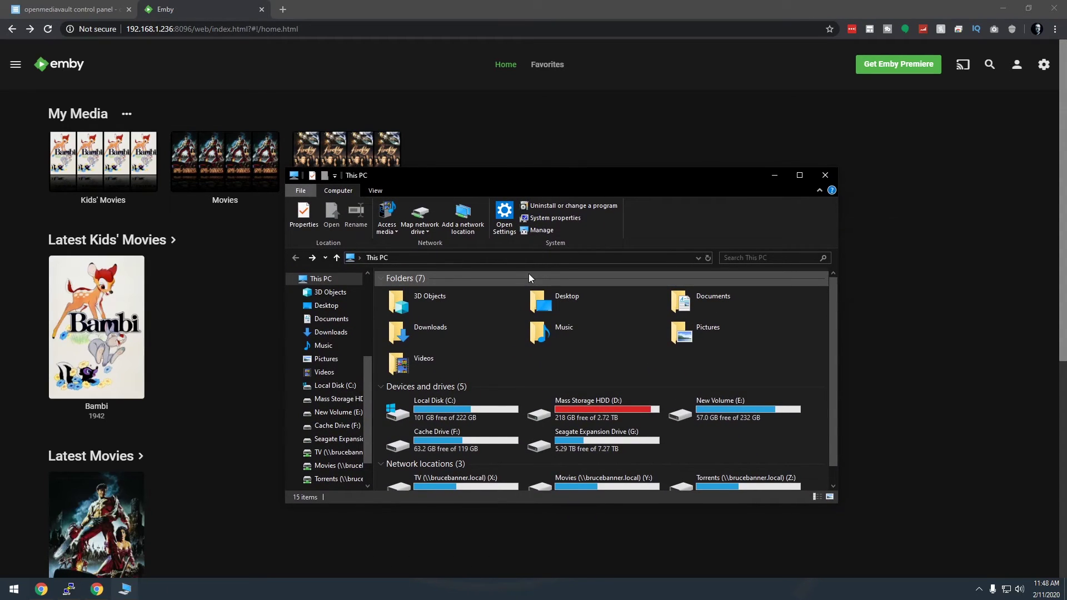
# Go to the network shares on \\192.168.1.236 via the address bar
pyautogui.click(521, 259)
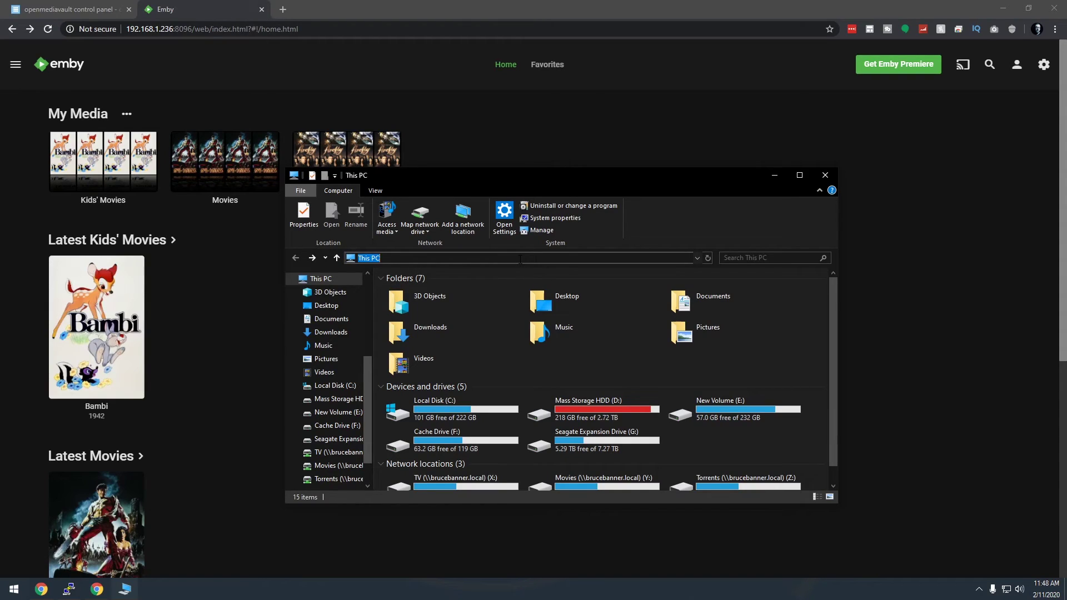
pyautogui.write('\\\\')
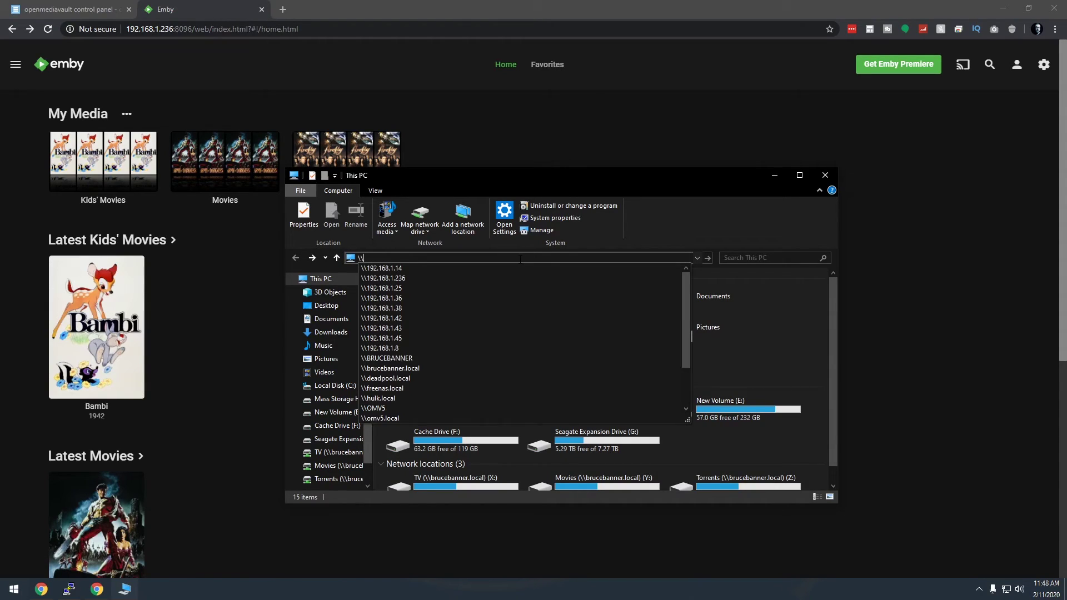
pyautogui.write('192')
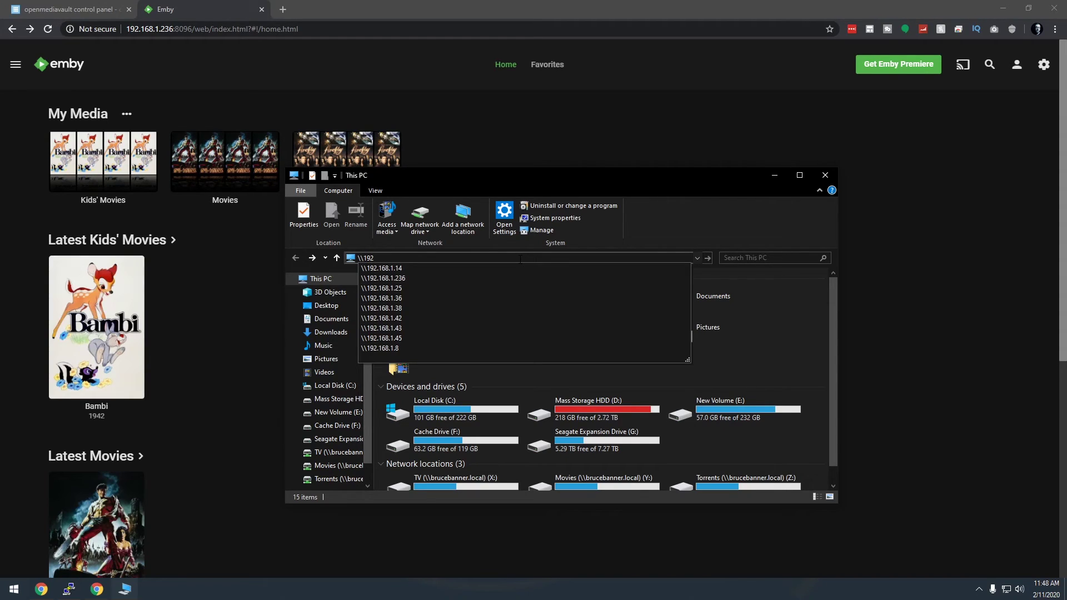
pyautogui.write('.168')
pyautogui.click(420, 278)
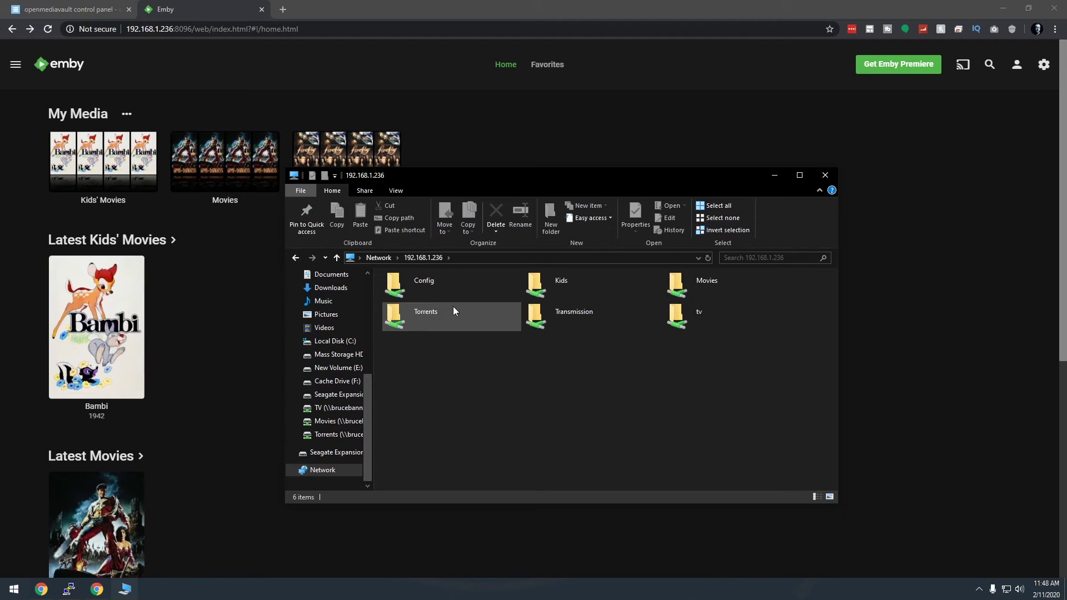
# Browse Config > Emby, return to the share list, then select Kids and Movies
pyautogui.doubleClick(418, 288)
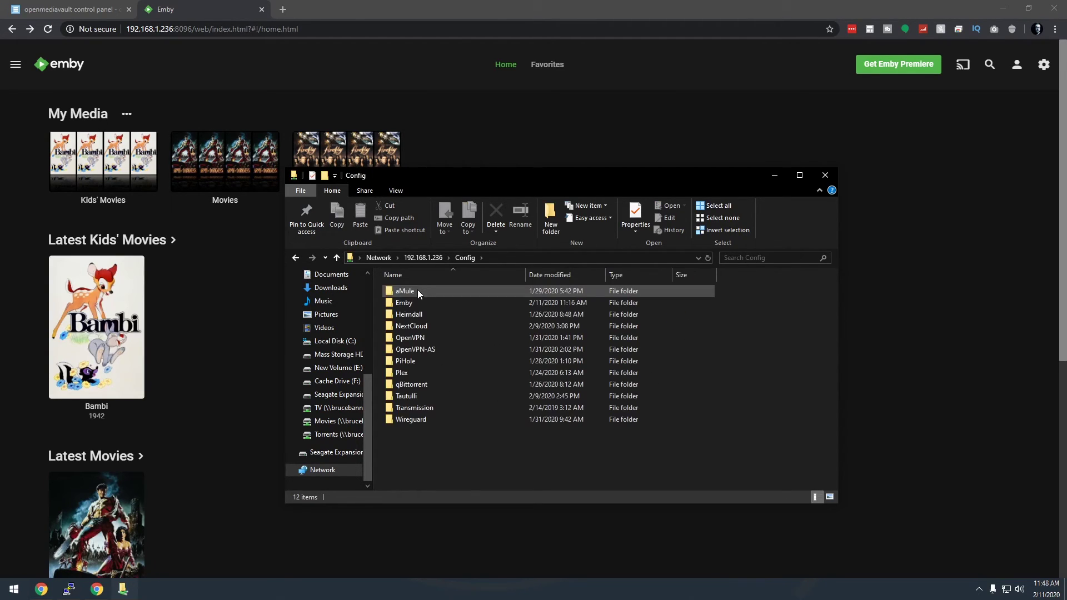
pyautogui.doubleClick(416, 303)
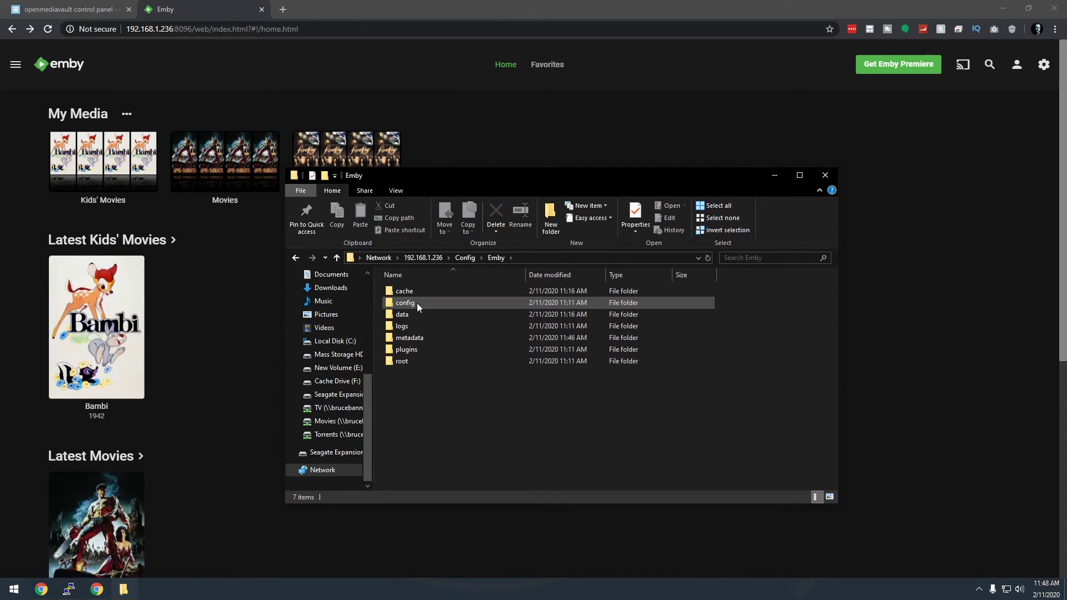
pyautogui.press('BackSpace')
pyautogui.press('BackSpace')
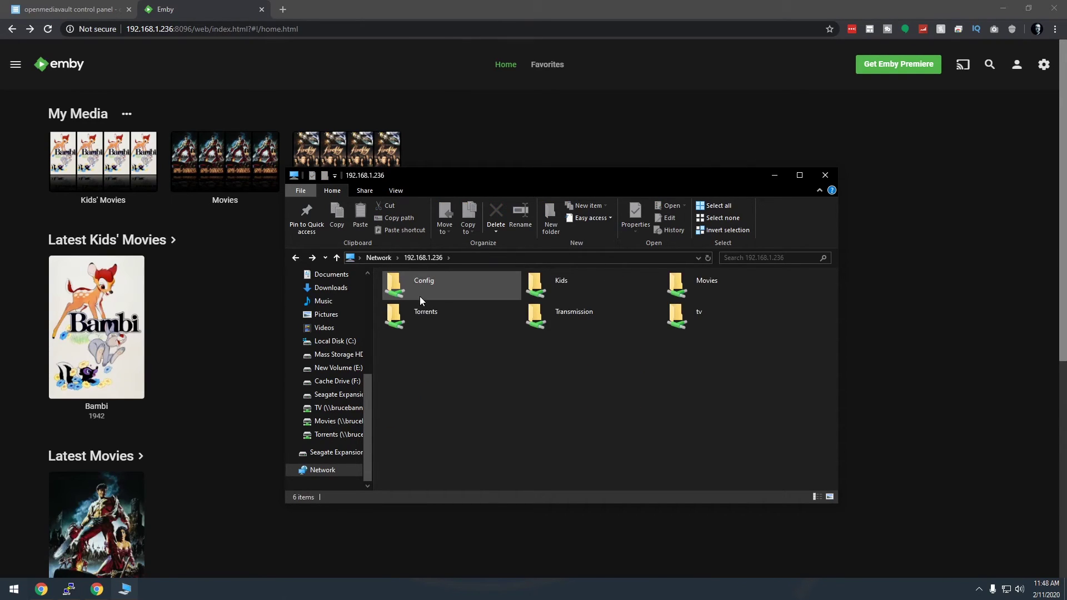
pyautogui.click(538, 292)
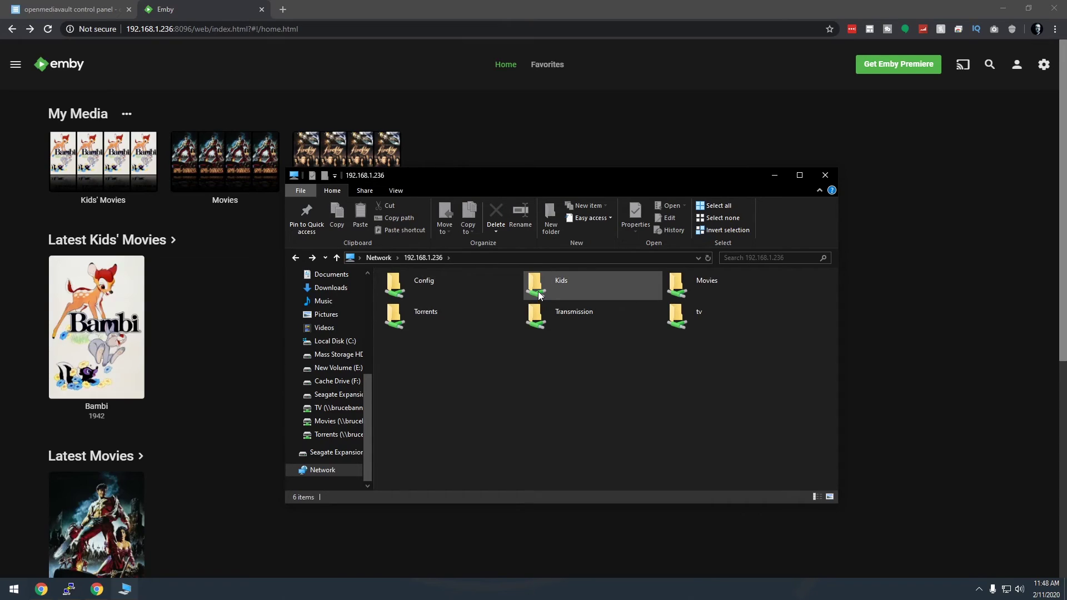
pyautogui.click(552, 285)
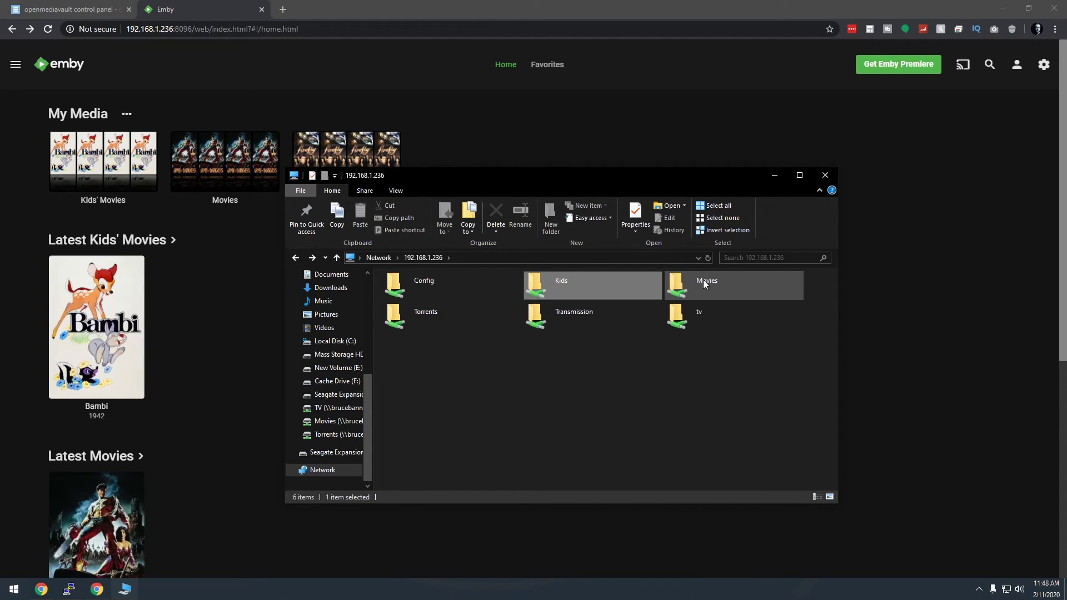
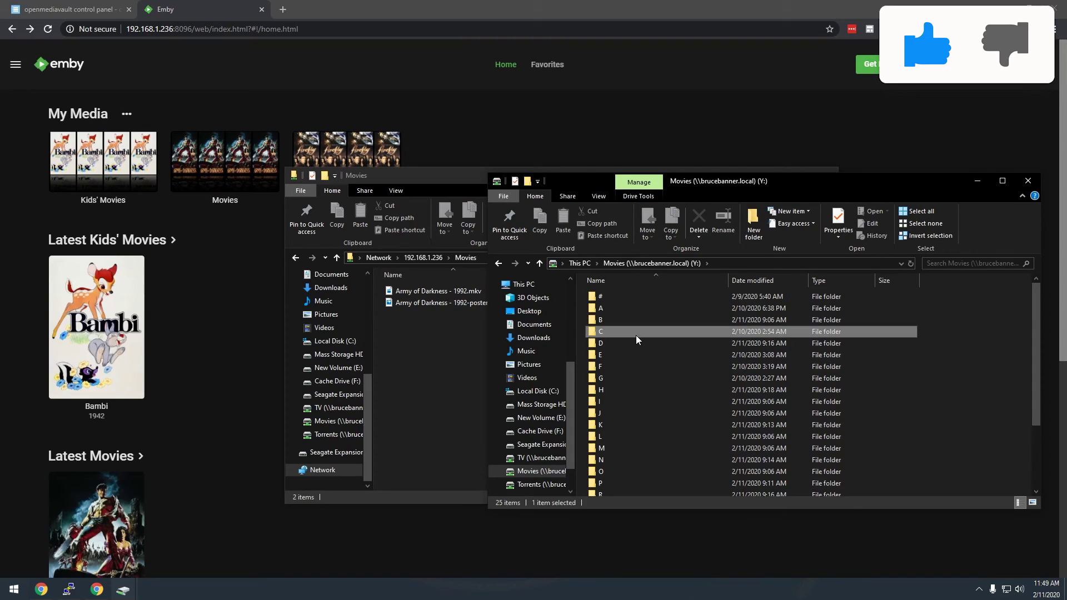
# Copy the Civil War MKV from folder C into the server's Movies share, accepting the security warning
pyautogui.click(633, 298)
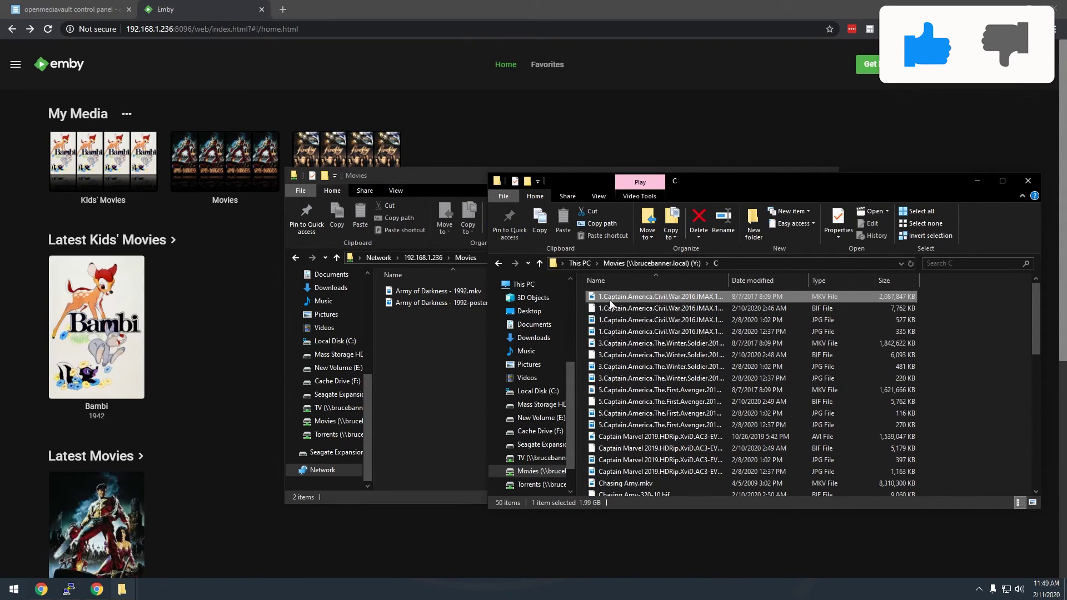
pyautogui.moveTo(610, 299); pyautogui.dragTo(424, 389)
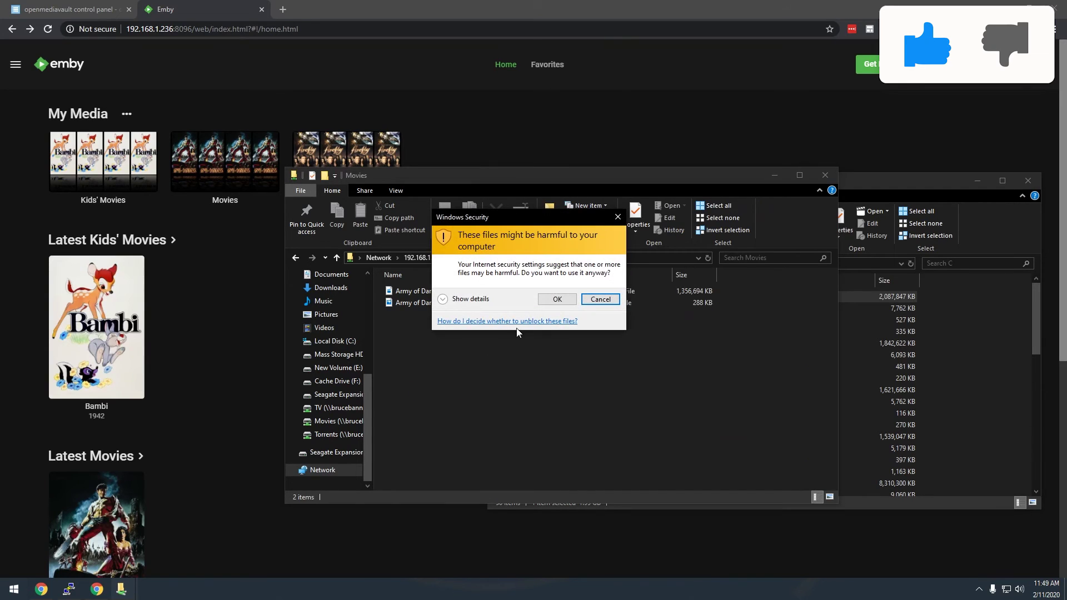
pyautogui.click(557, 297)
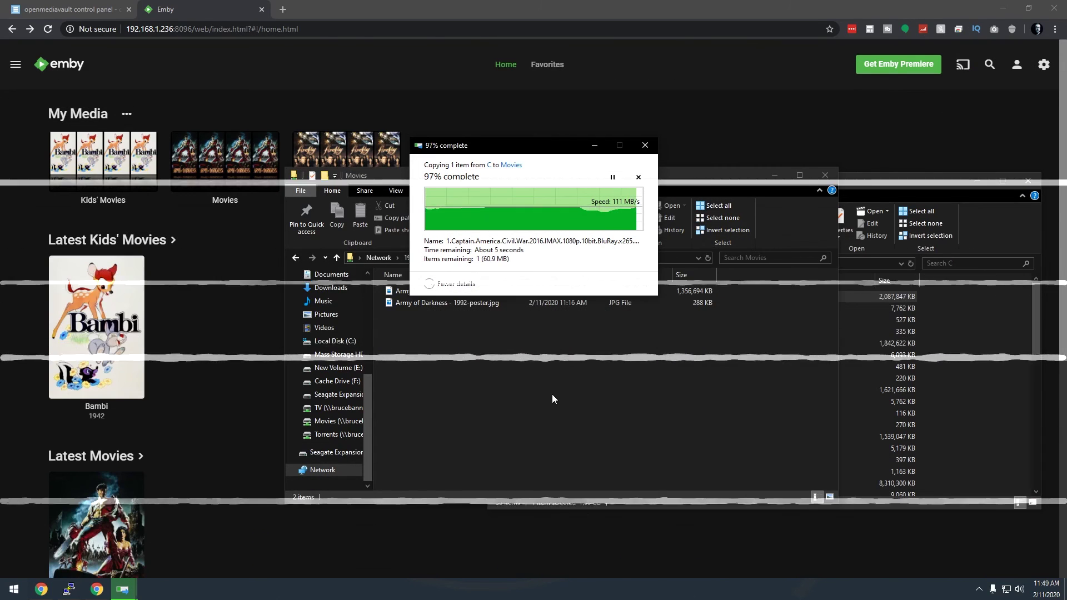
# Rename the copied movie file to 'Captain America Civil War'
pyautogui.click(535, 397)
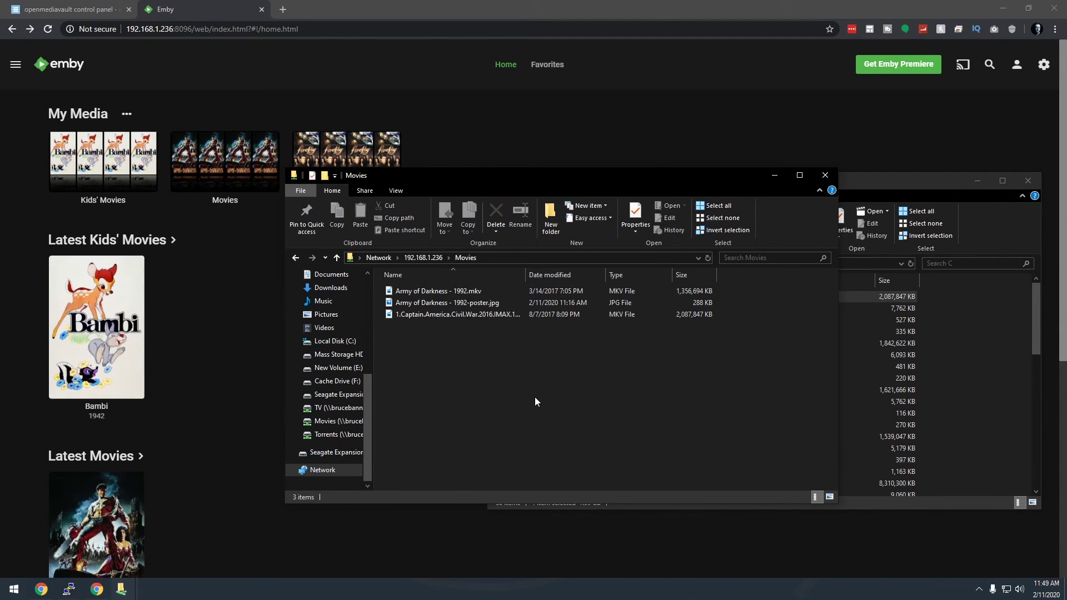
pyautogui.click(424, 313)
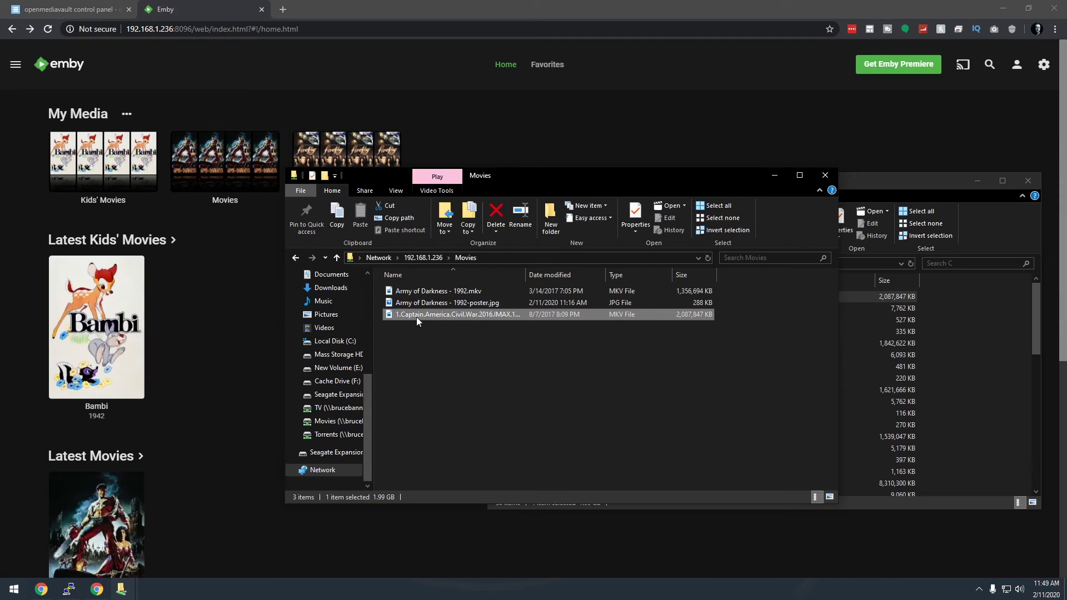
pyautogui.click(417, 314)
pyautogui.write('Ca')
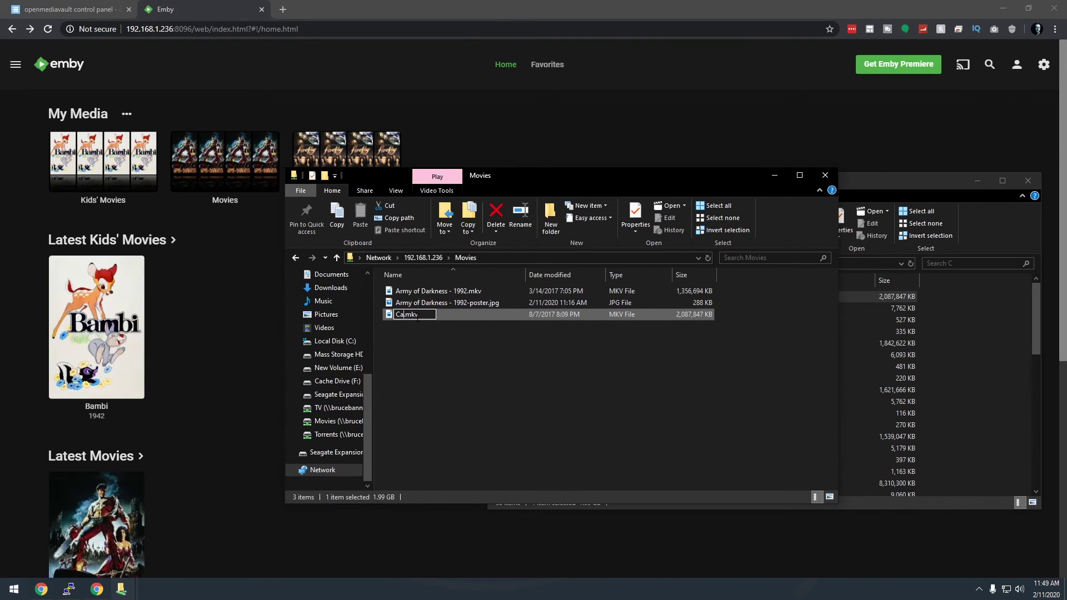
pyautogui.write('ptain America C')
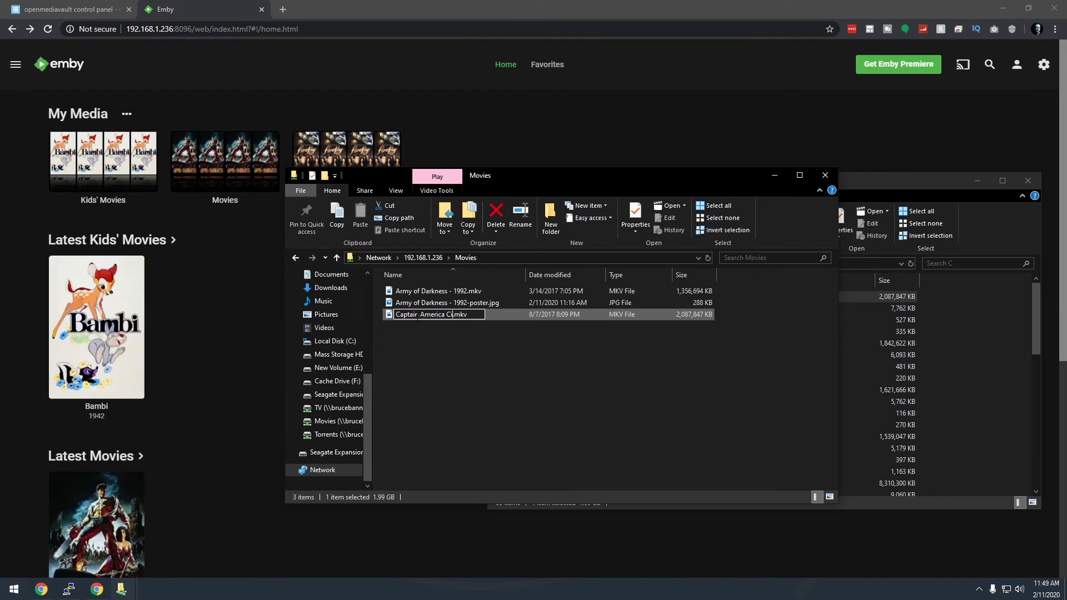
pyautogui.write('ivil War')
pyautogui.press('Return')
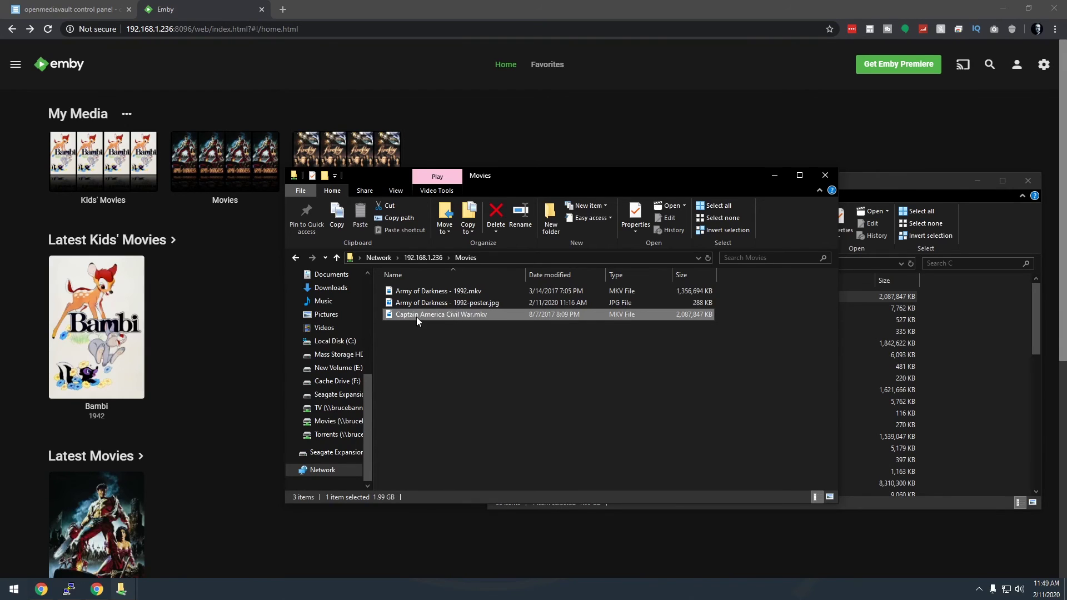
# Run Scan Library Files on Emby's Movies library, then open it to list both films
pyautogui.click(244, 321)
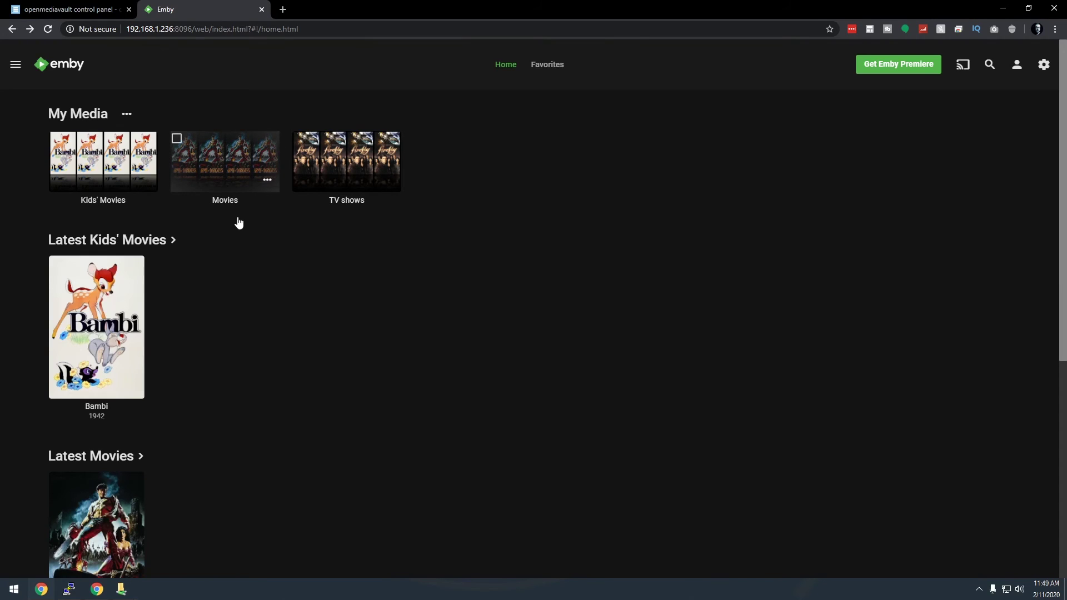
pyautogui.click(268, 181)
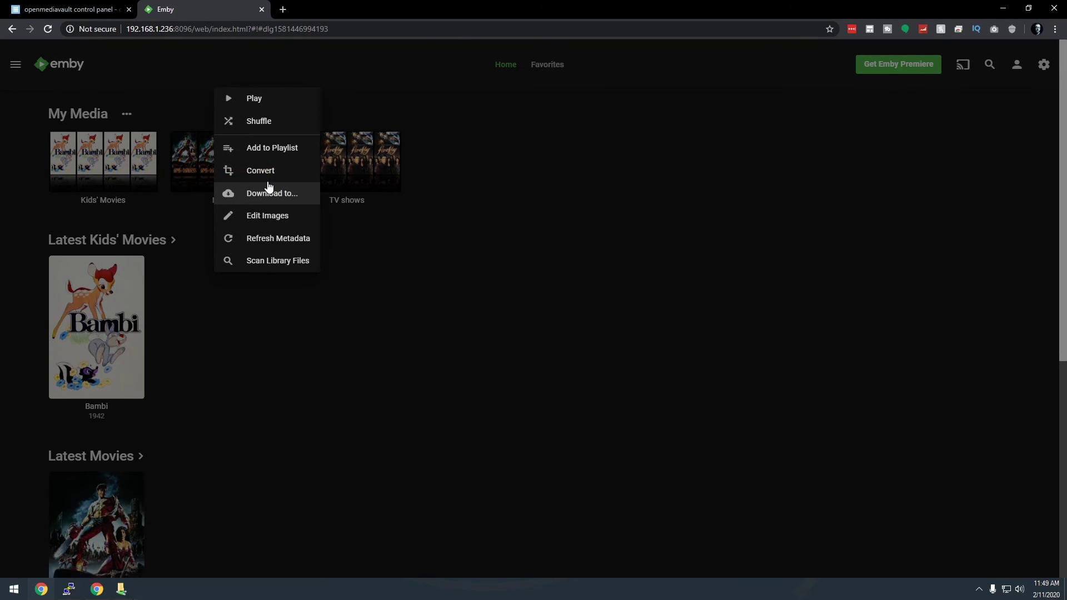
pyautogui.click(285, 375)
pyautogui.click(267, 181)
pyautogui.click(271, 265)
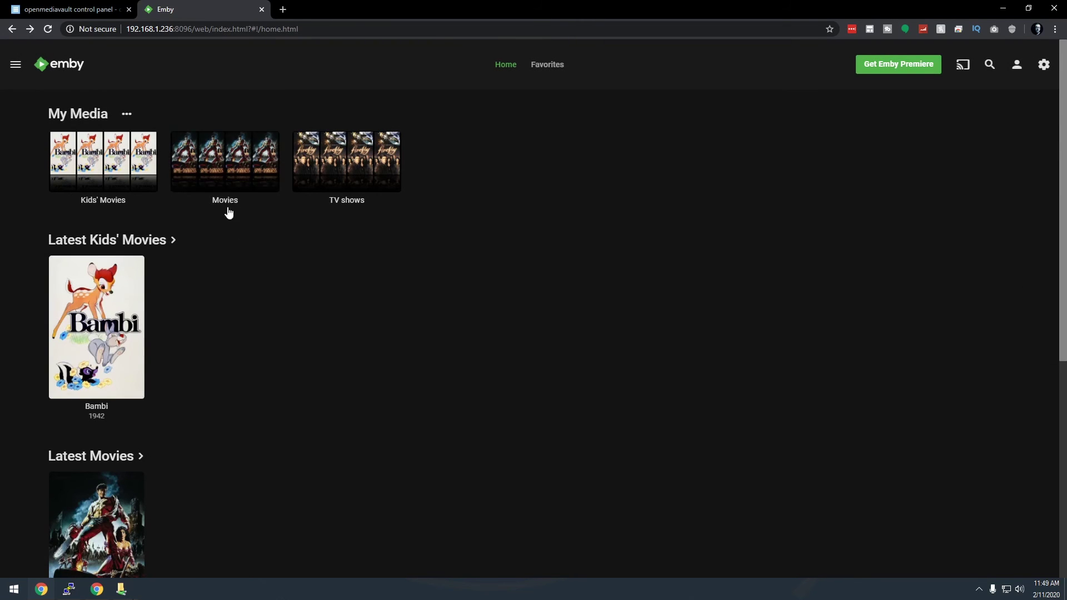
pyautogui.click(224, 175)
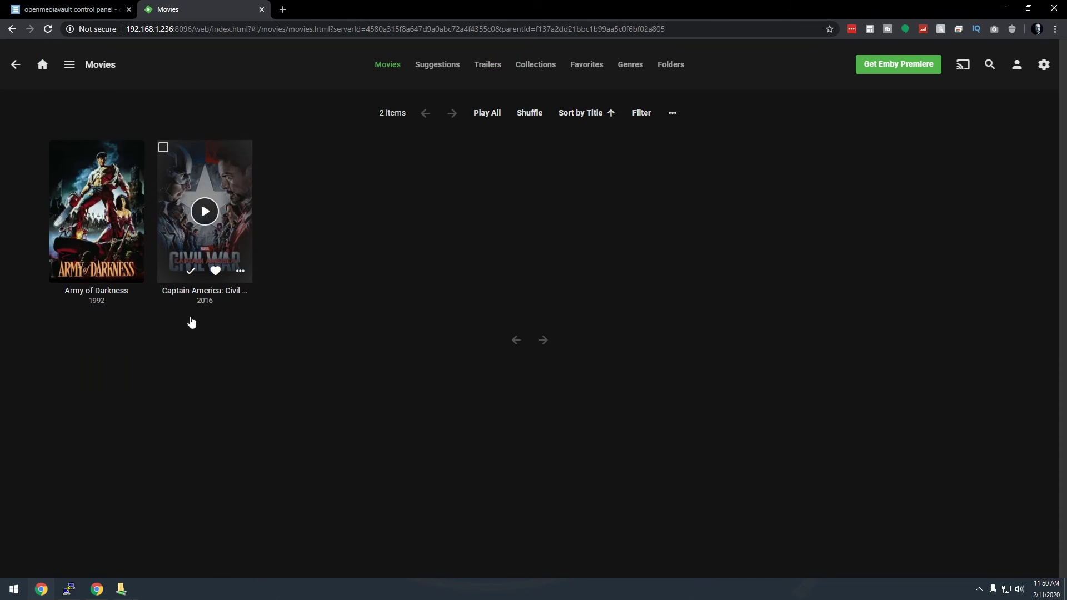